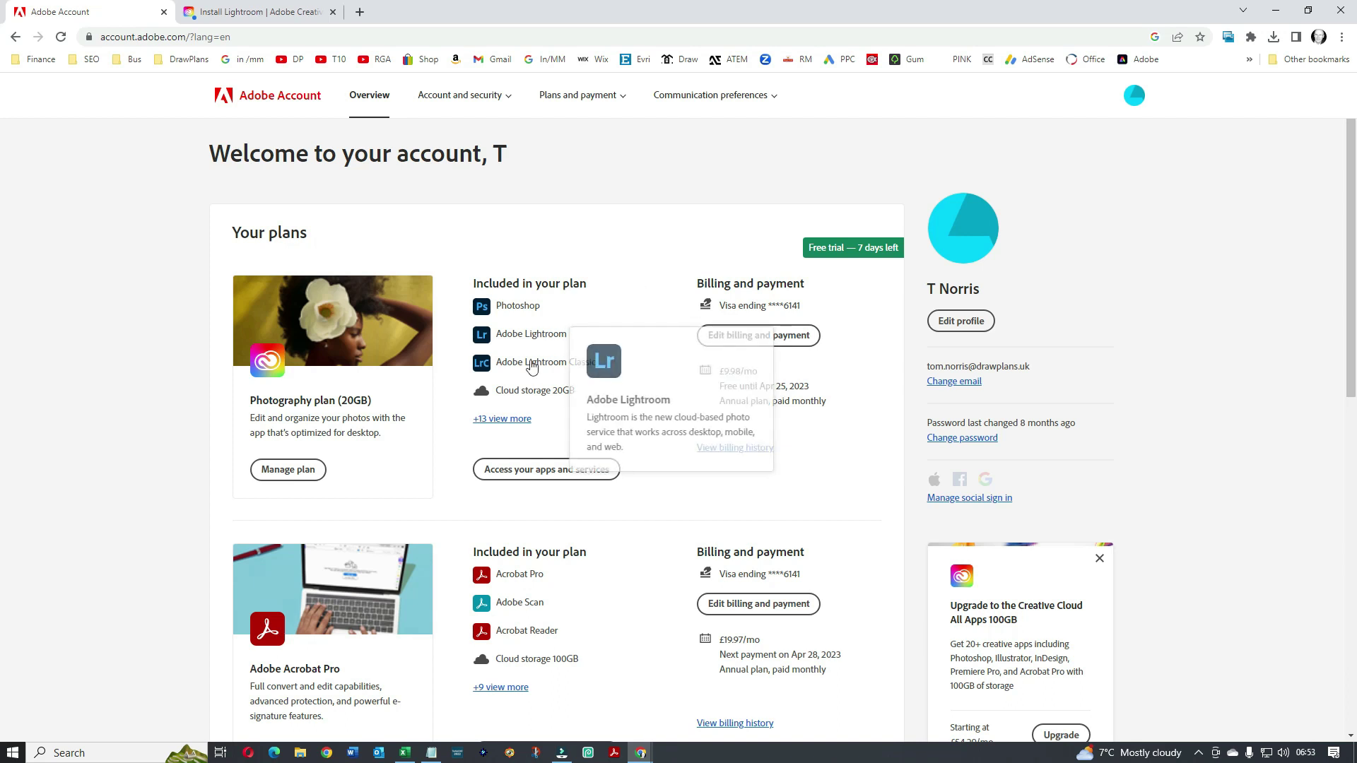
Open the Creative Cloud All apps page from the Photography plan's 'Access your apps and services' link.
{"action": "left_click", "coordinate": [543, 471]}
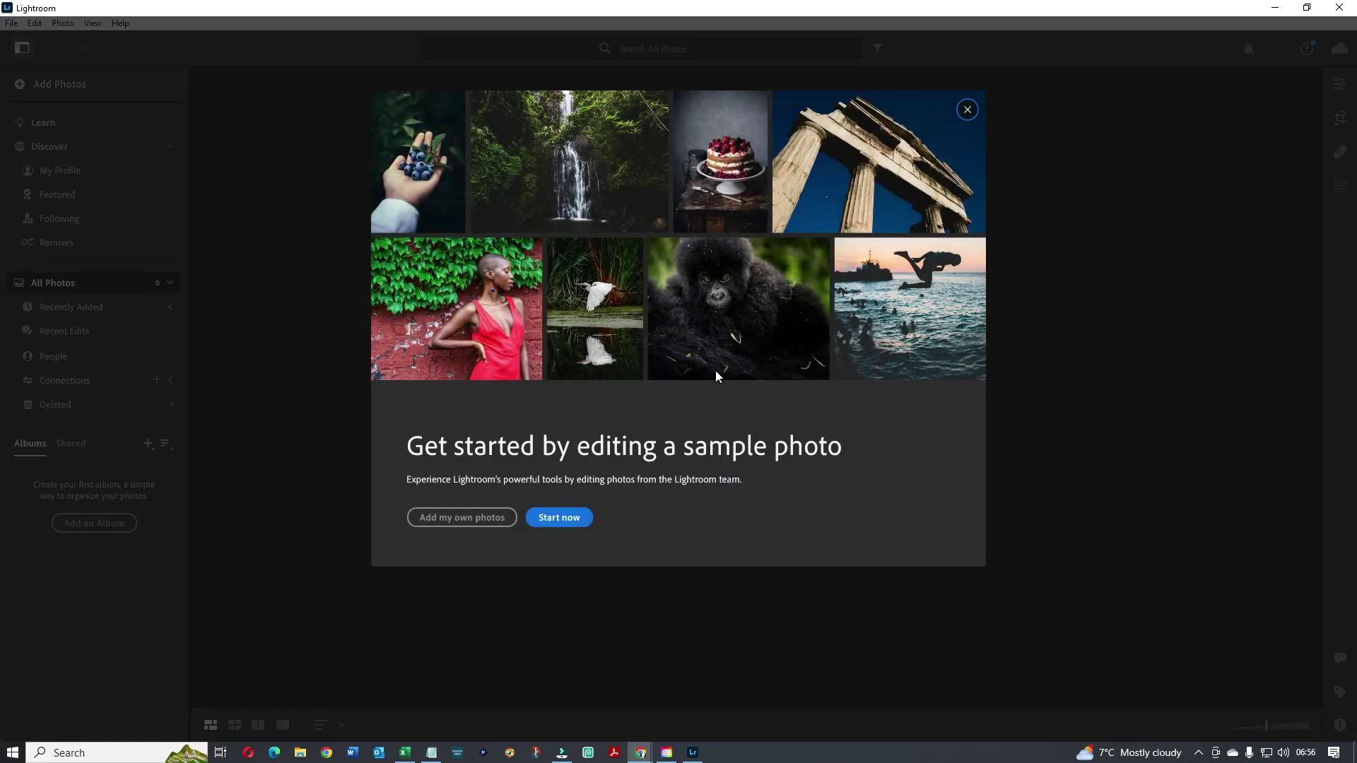
Dismiss the sample-photo welcome and open 'Improving a Studio Portrait' among the Beginner tutorials.
{"action": "left_click", "coordinate": [462, 517]}
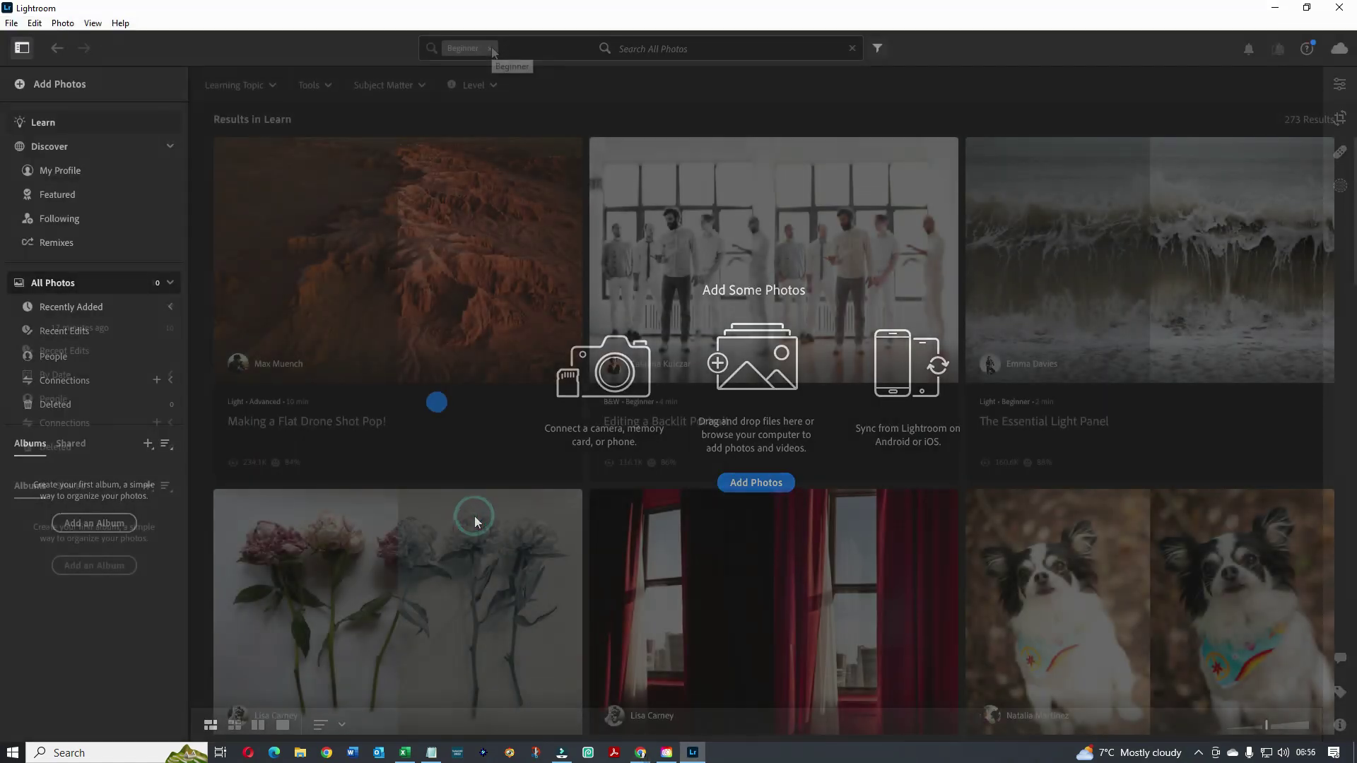
{"action": "scroll", "coordinate": [656, 303], "scroll_direction": "down", "scroll_amount": 6}
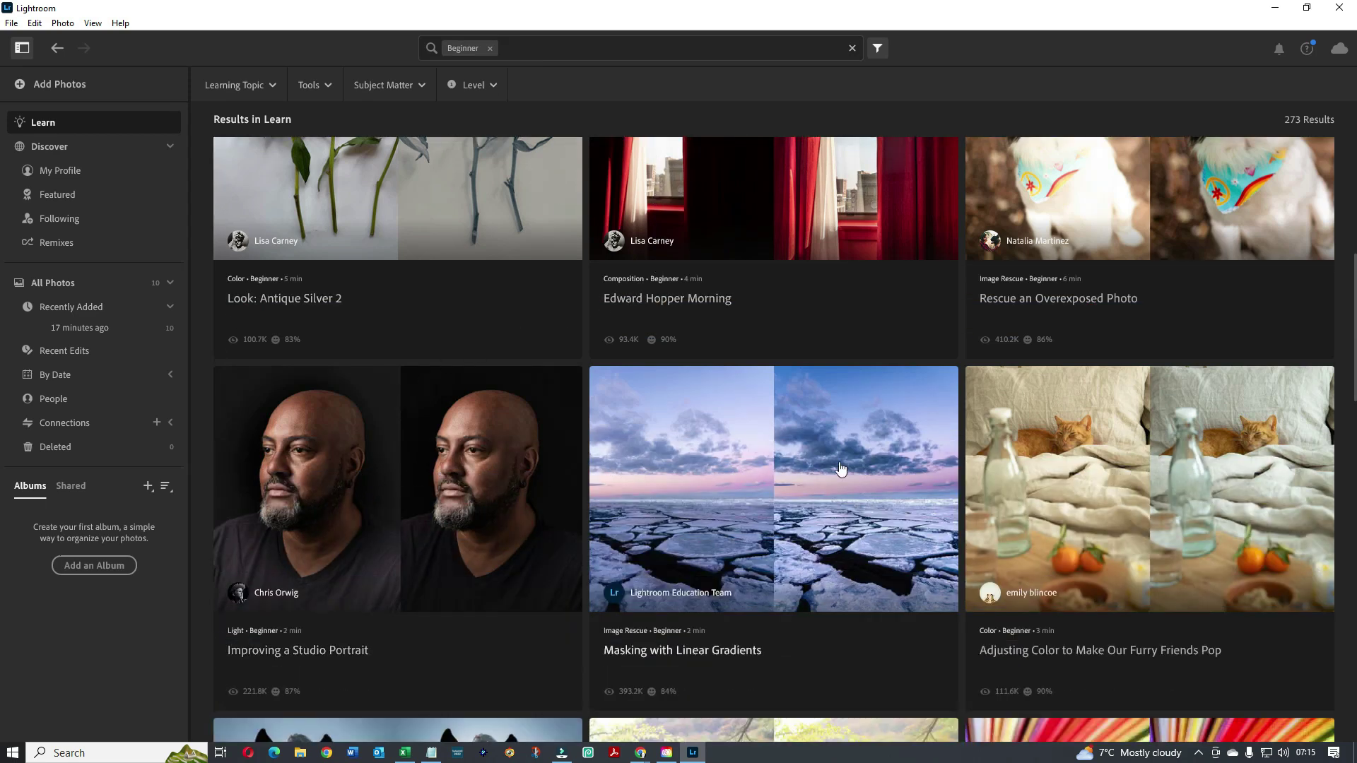
{"action": "scroll", "coordinate": [827, 463], "scroll_direction": "down", "scroll_amount": 3}
{"action": "scroll", "coordinate": [828, 460], "scroll_direction": "down", "scroll_amount": 4}
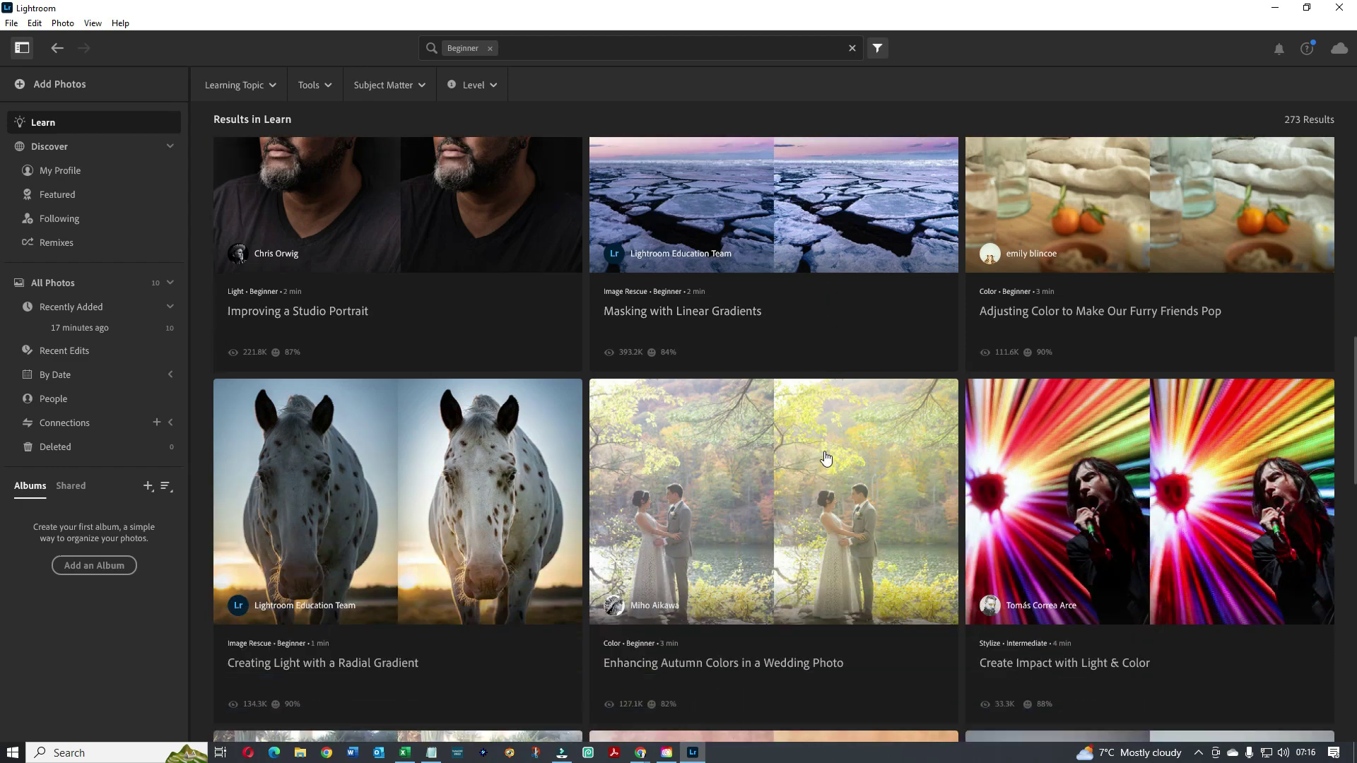
{"action": "scroll", "coordinate": [776, 451], "scroll_direction": "down", "scroll_amount": 4}
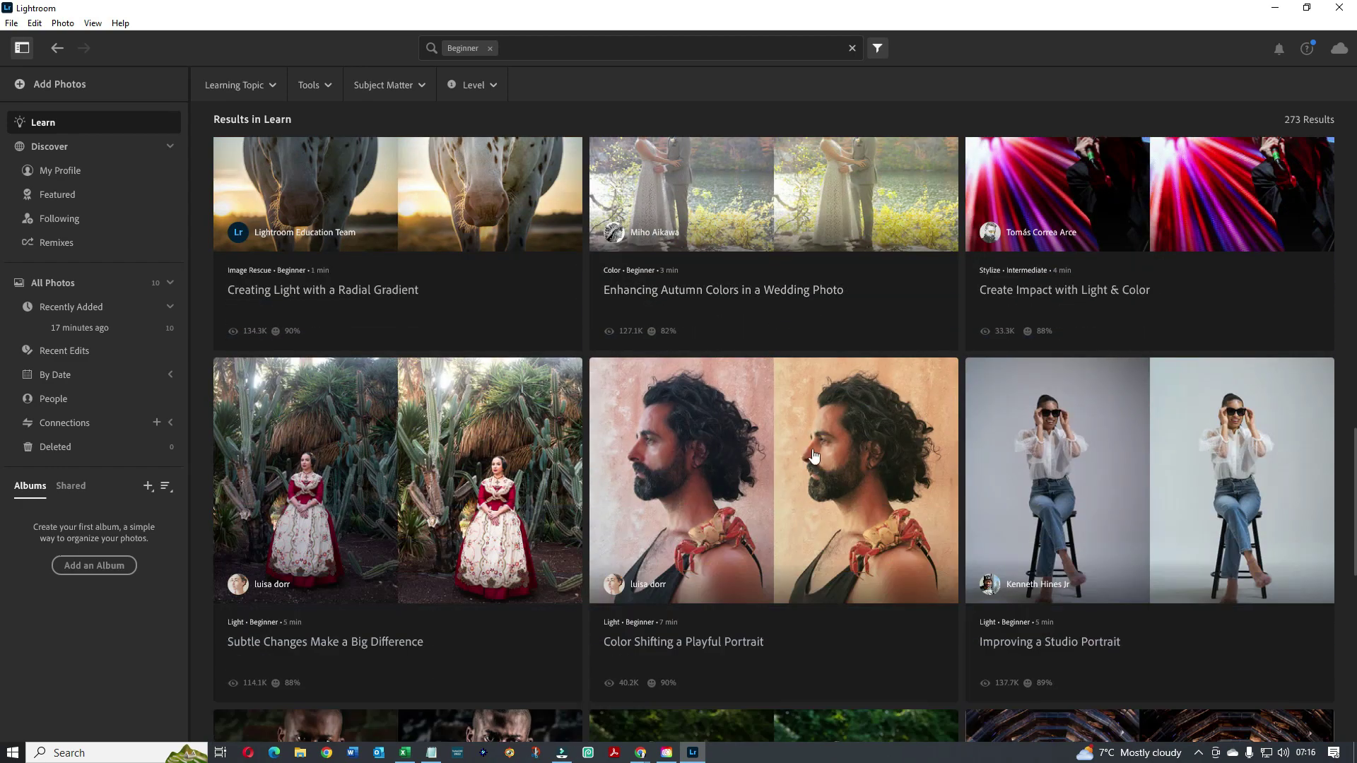
{"action": "scroll", "coordinate": [815, 456], "scroll_direction": "down", "scroll_amount": 1}
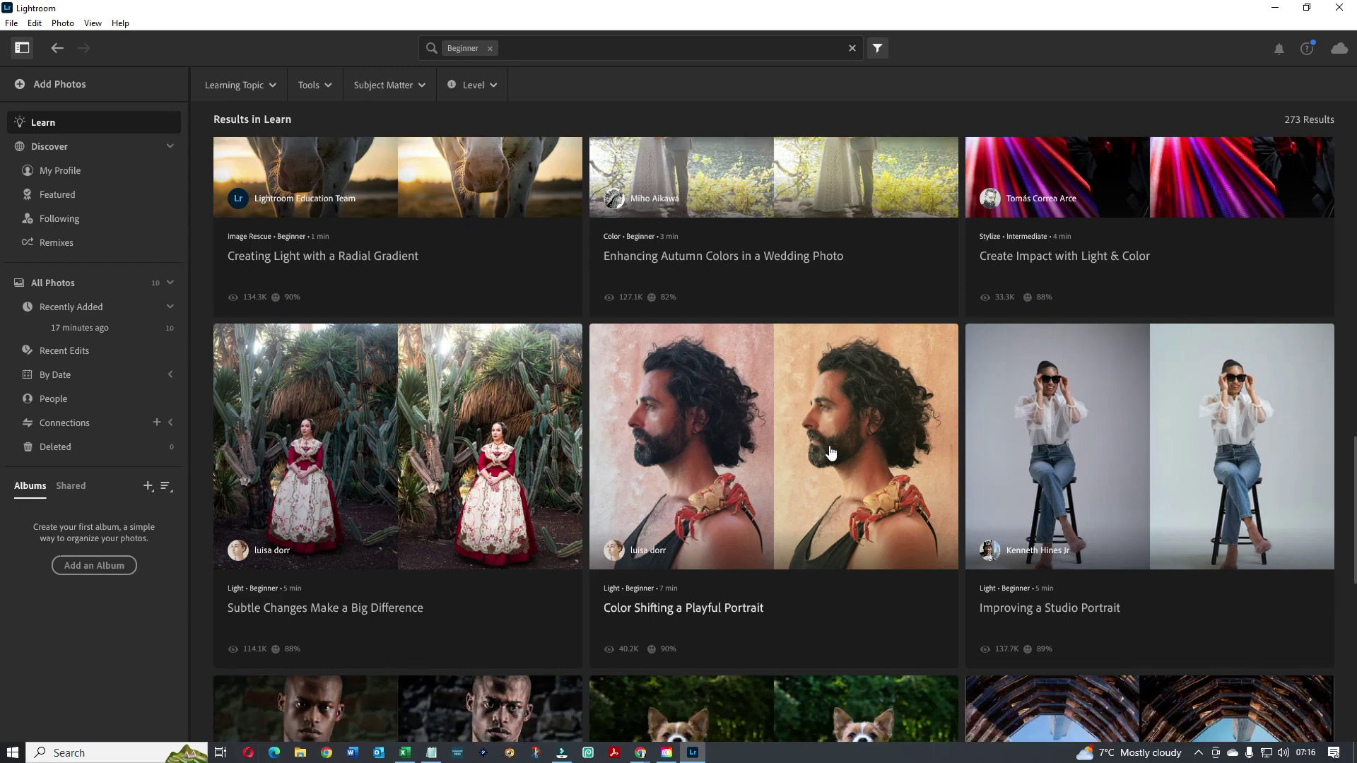
{"action": "left_click", "coordinate": [1116, 445]}
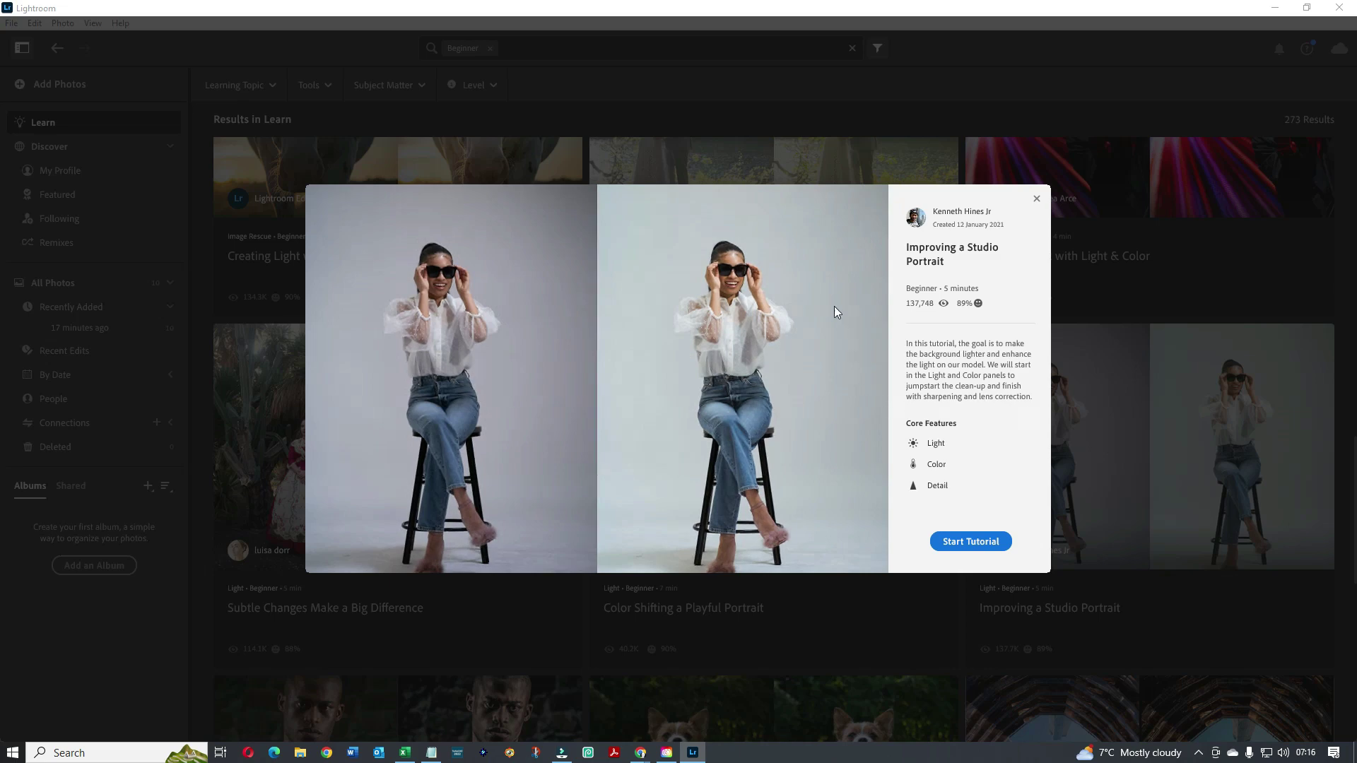
Start the Studio Portrait tutorial and set Shadows to +28 and Whites to +39.
{"action": "left_click", "coordinate": [959, 542]}
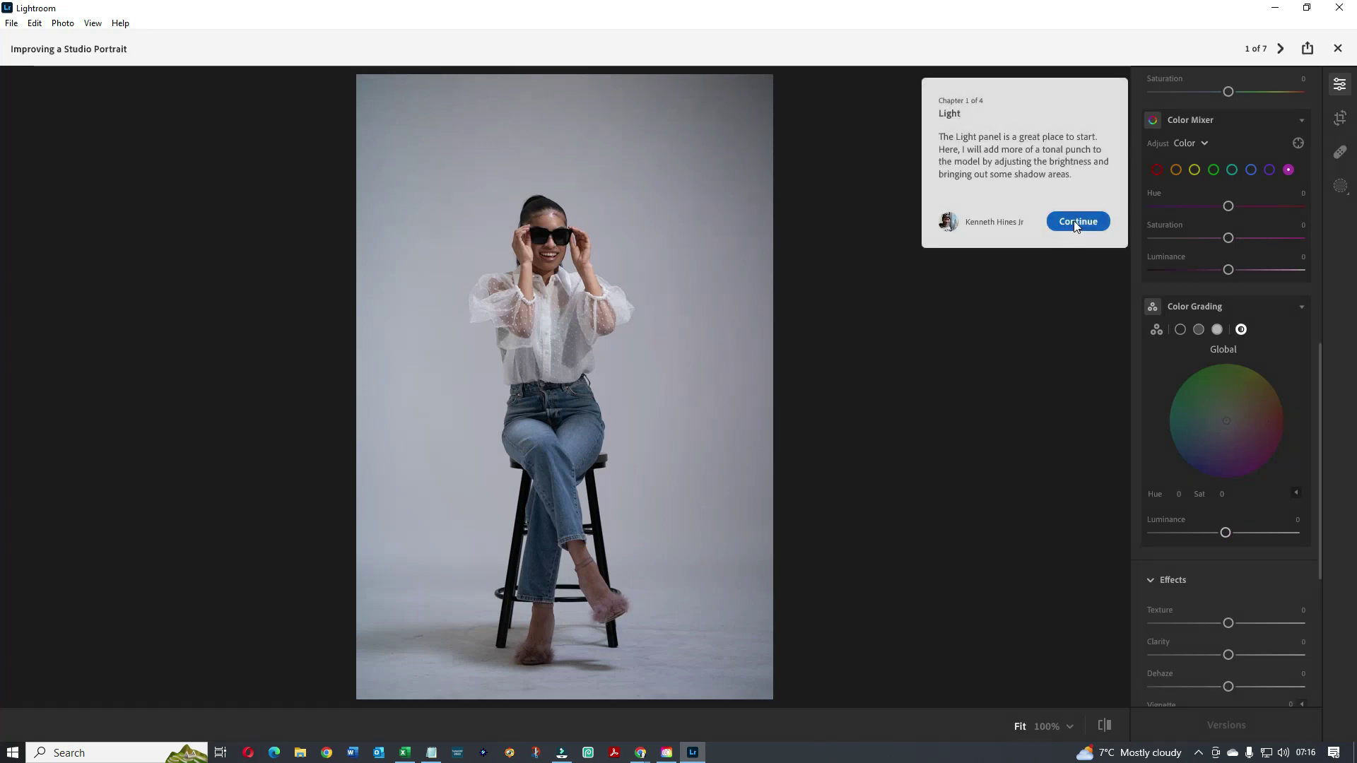
{"action": "left_click", "coordinate": [1051, 222]}
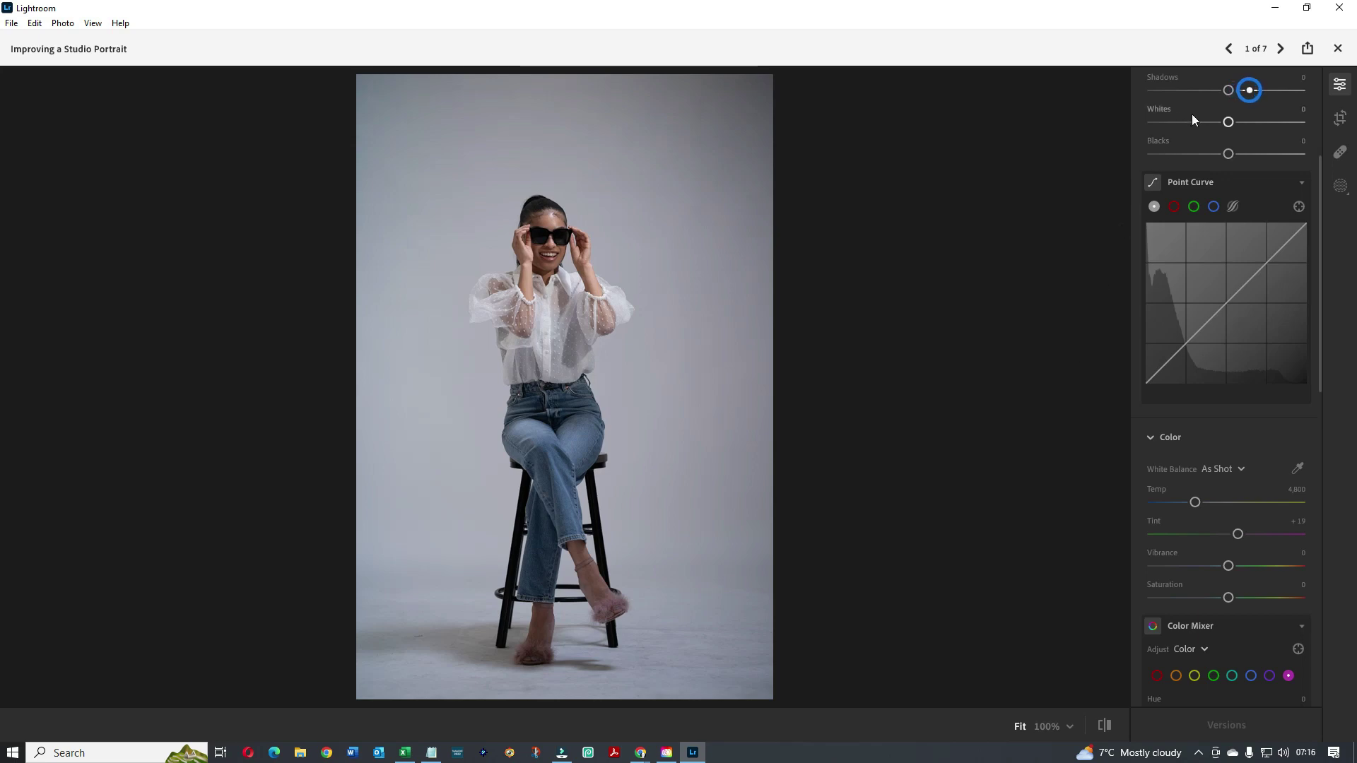
{"action": "left_click_drag", "start_coordinate": [1228, 90], "coordinate": [1244, 92]}
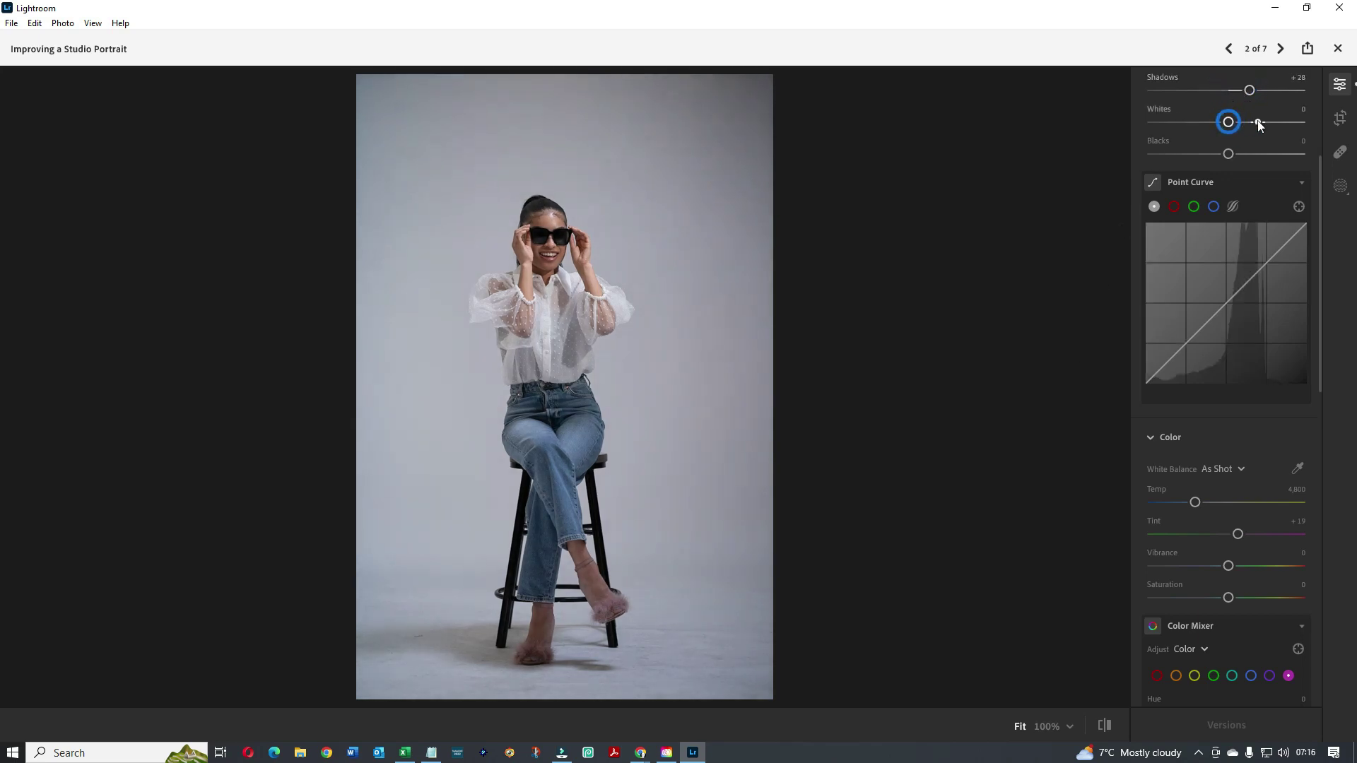
{"action": "left_click_drag", "start_coordinate": [1259, 124], "coordinate": [1231, 125]}
{"action": "left_click_drag", "start_coordinate": [1231, 123], "coordinate": [1255, 130]}
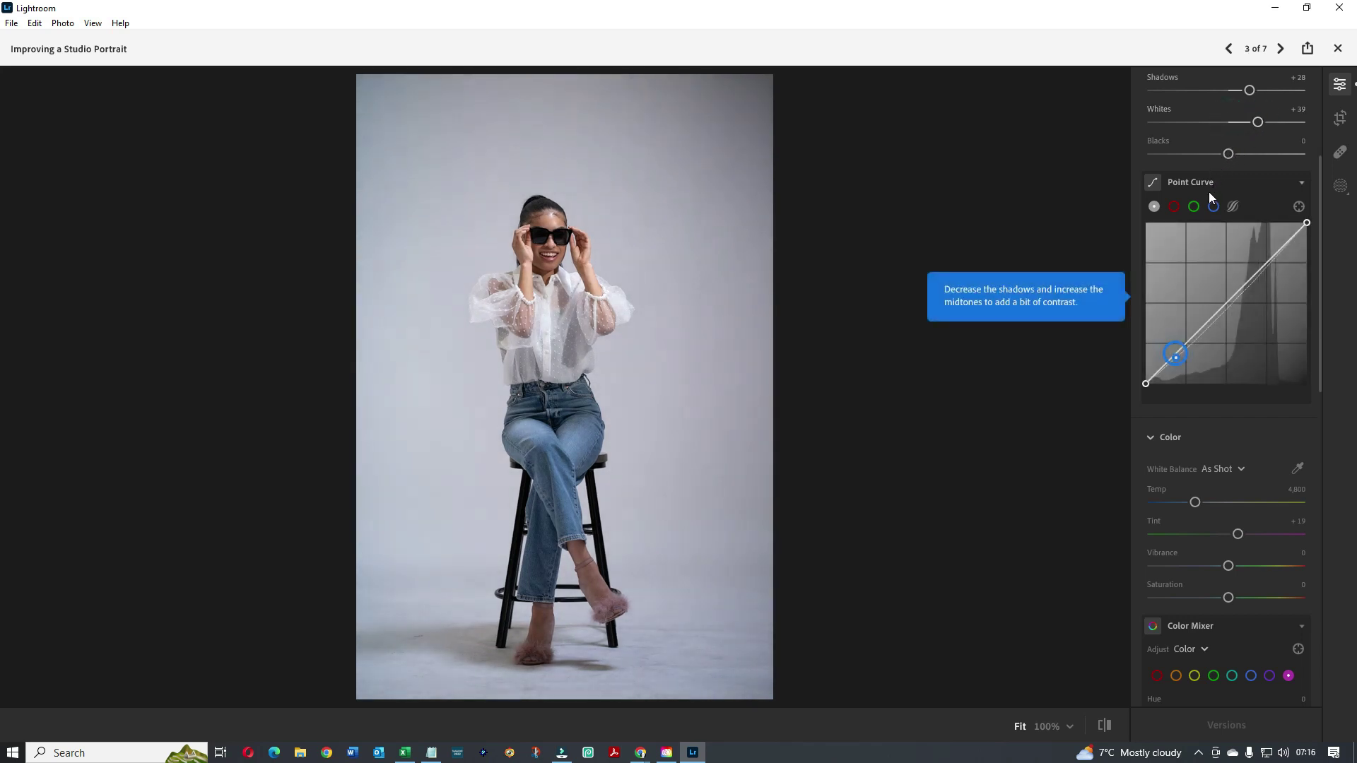
Place point-curve points on the blue guides, lowering shadows and raising midtones for contrast.
{"action": "left_click", "coordinate": [1179, 370]}
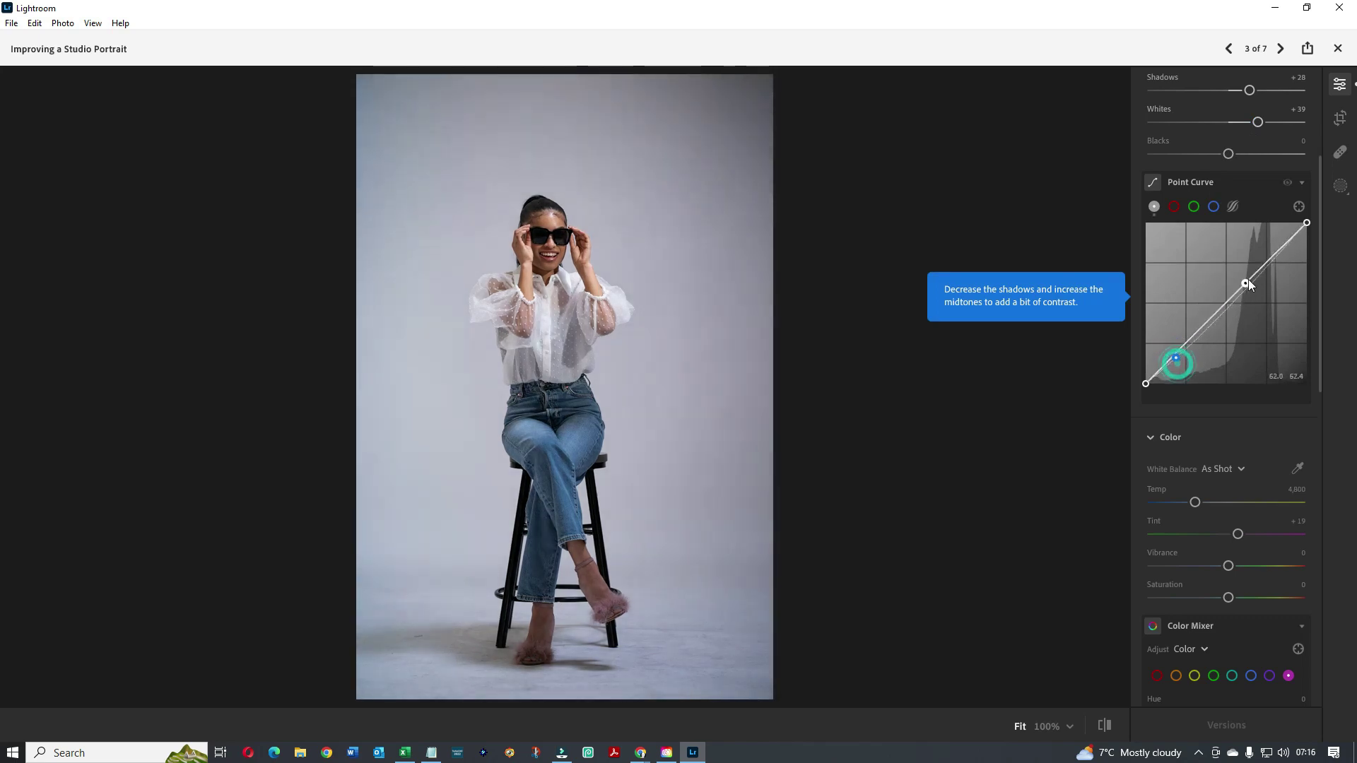
{"action": "left_click_drag", "start_coordinate": [1249, 278], "coordinate": [1313, 221]}
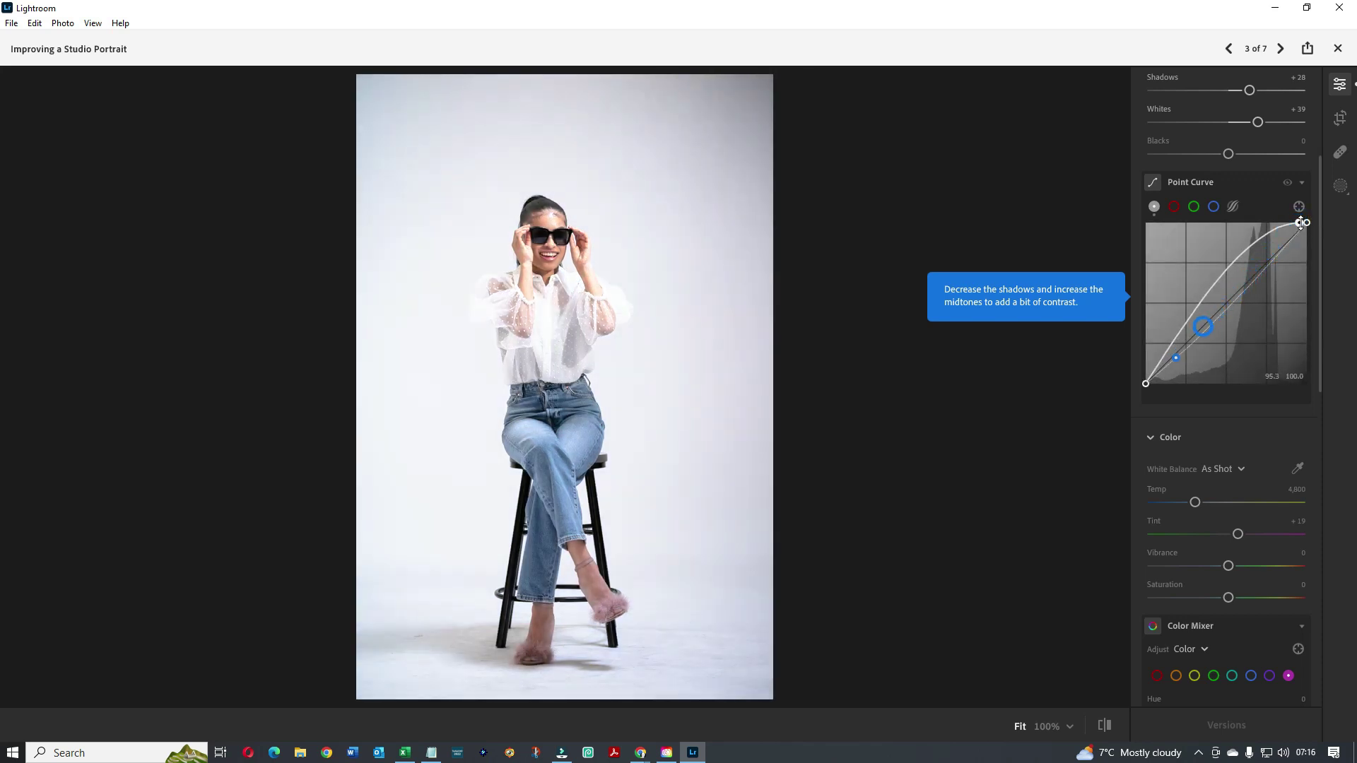
{"action": "left_click_drag", "start_coordinate": [1301, 224], "coordinate": [1176, 357]}
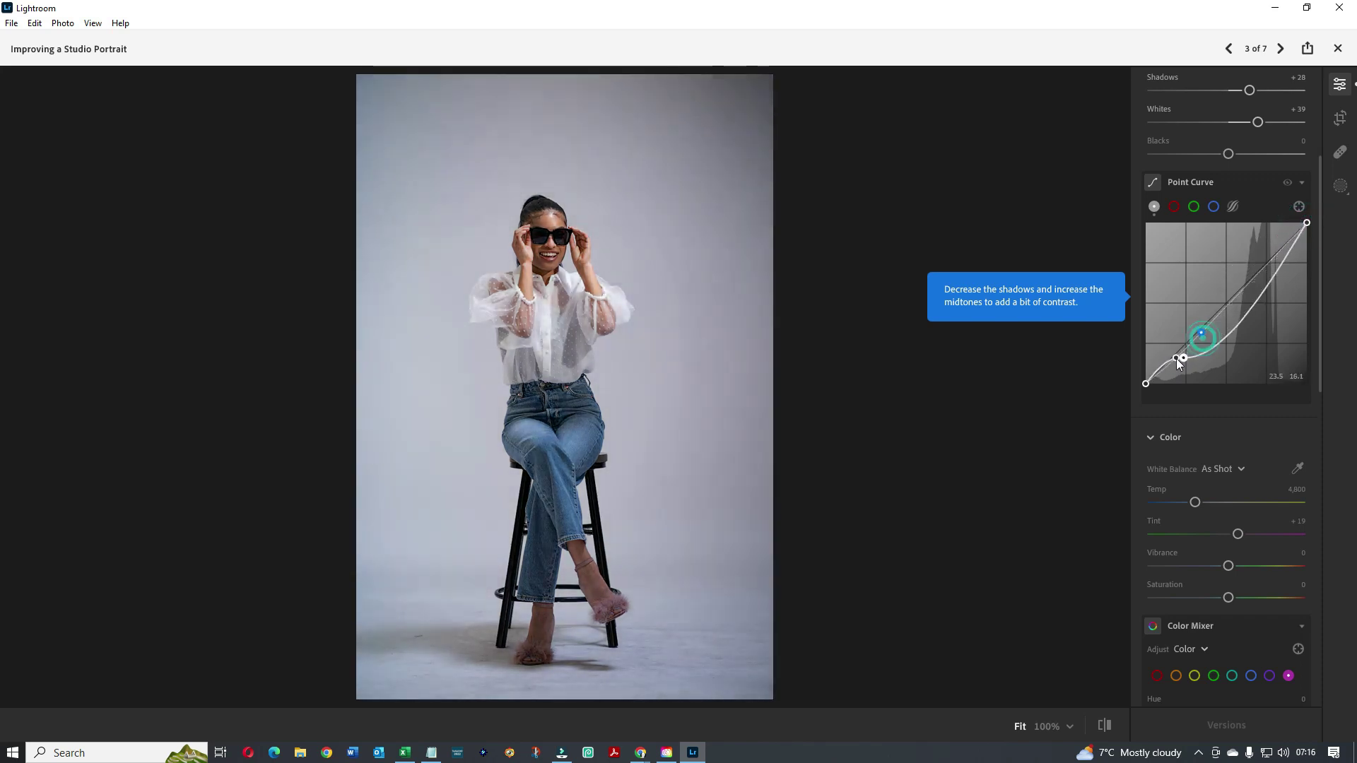
{"action": "left_click_drag", "start_coordinate": [1176, 359], "coordinate": [1176, 351]}
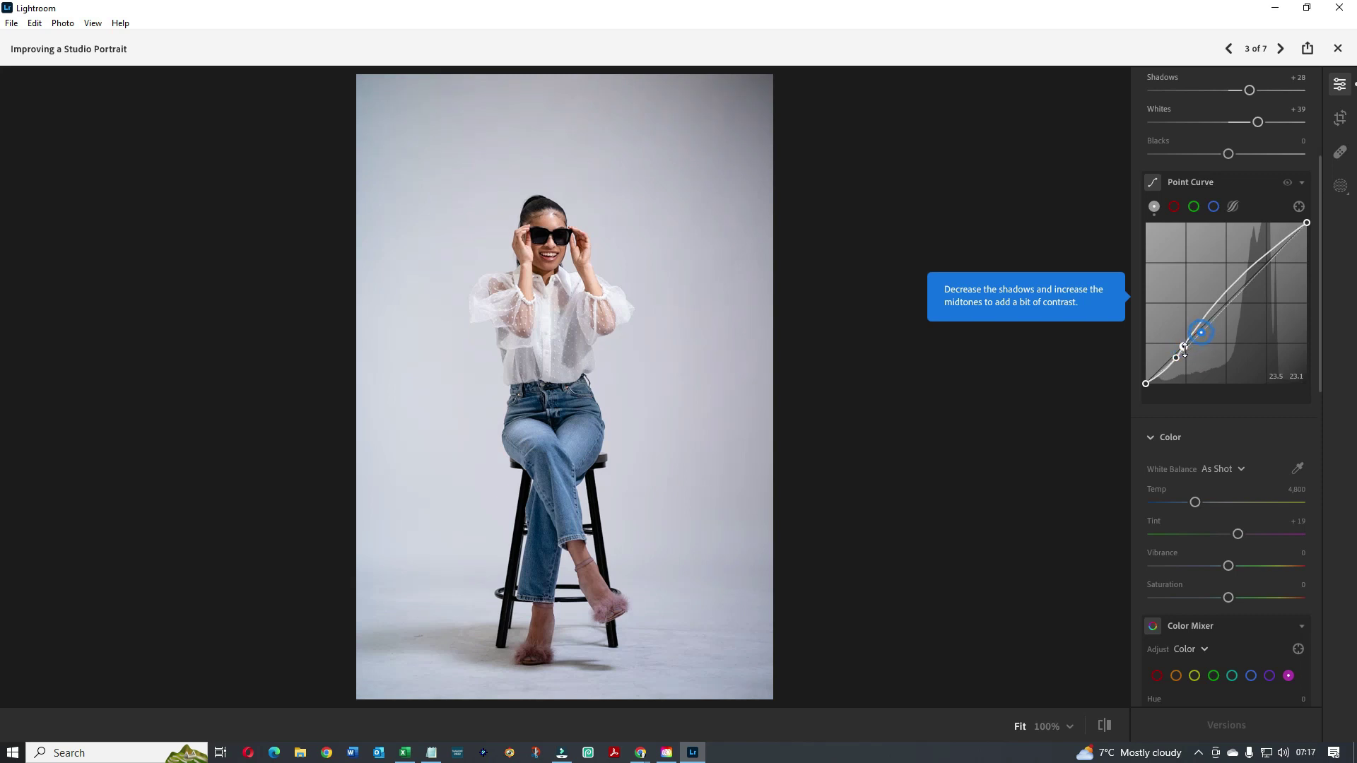
{"action": "left_click_drag", "start_coordinate": [1185, 350], "coordinate": [1201, 332]}
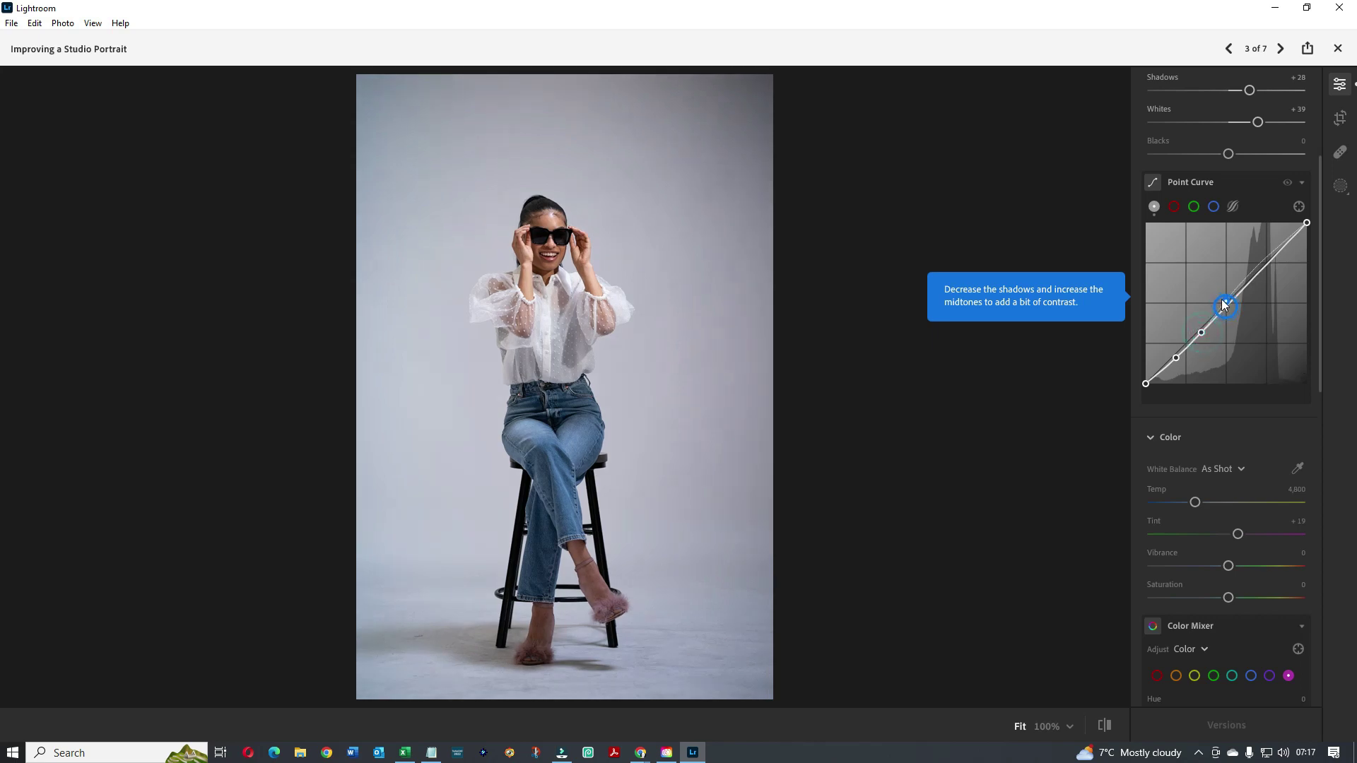
{"action": "left_click_drag", "start_coordinate": [1224, 305], "coordinate": [1225, 301]}
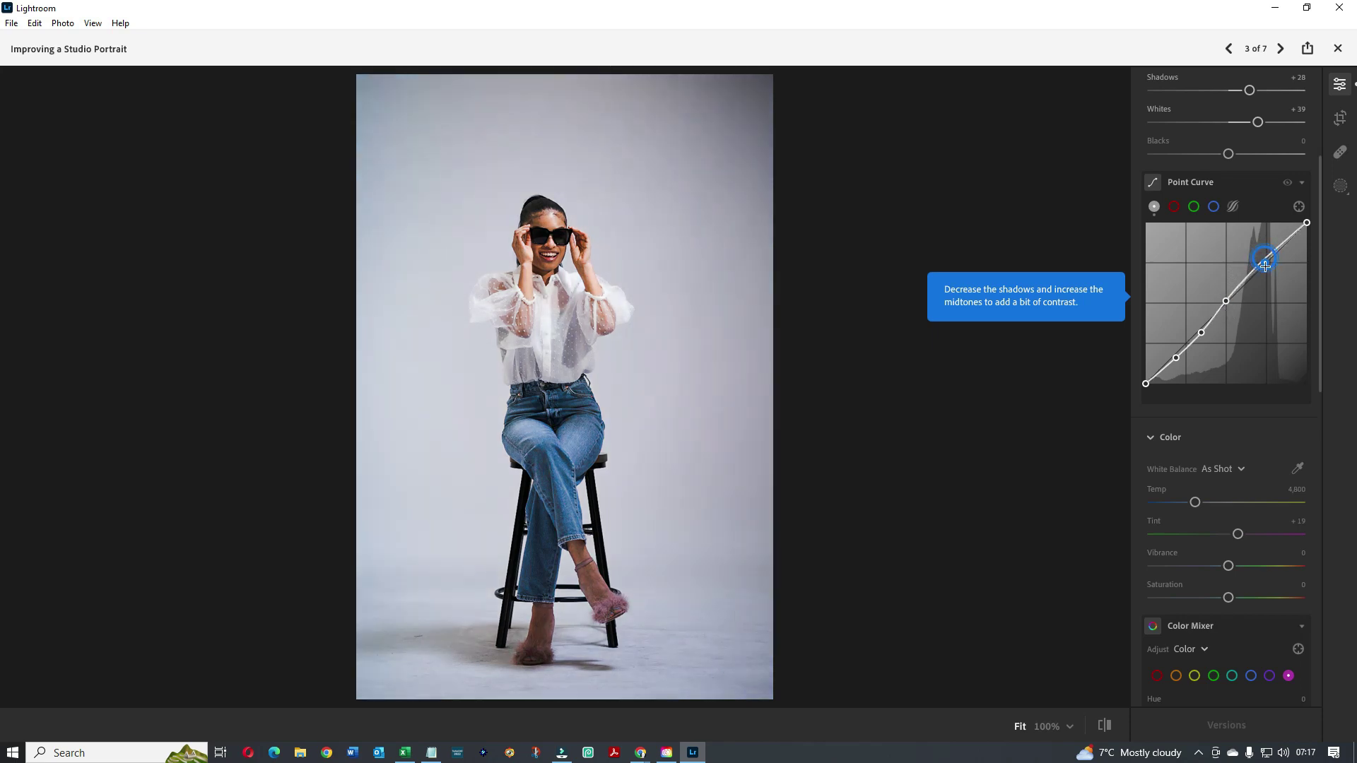
{"action": "left_click_drag", "start_coordinate": [1266, 263], "coordinate": [1257, 260]}
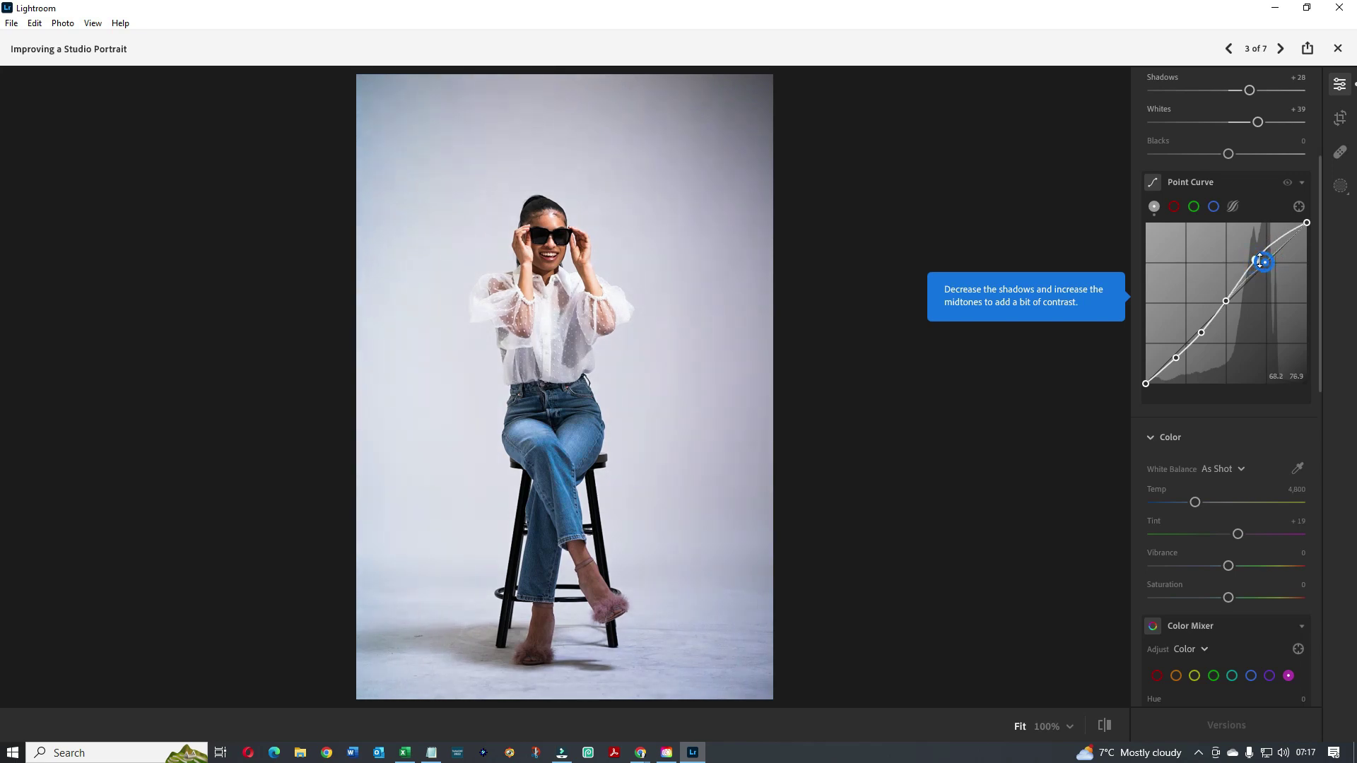
{"action": "left_click_drag", "start_coordinate": [1261, 260], "coordinate": [1266, 264]}
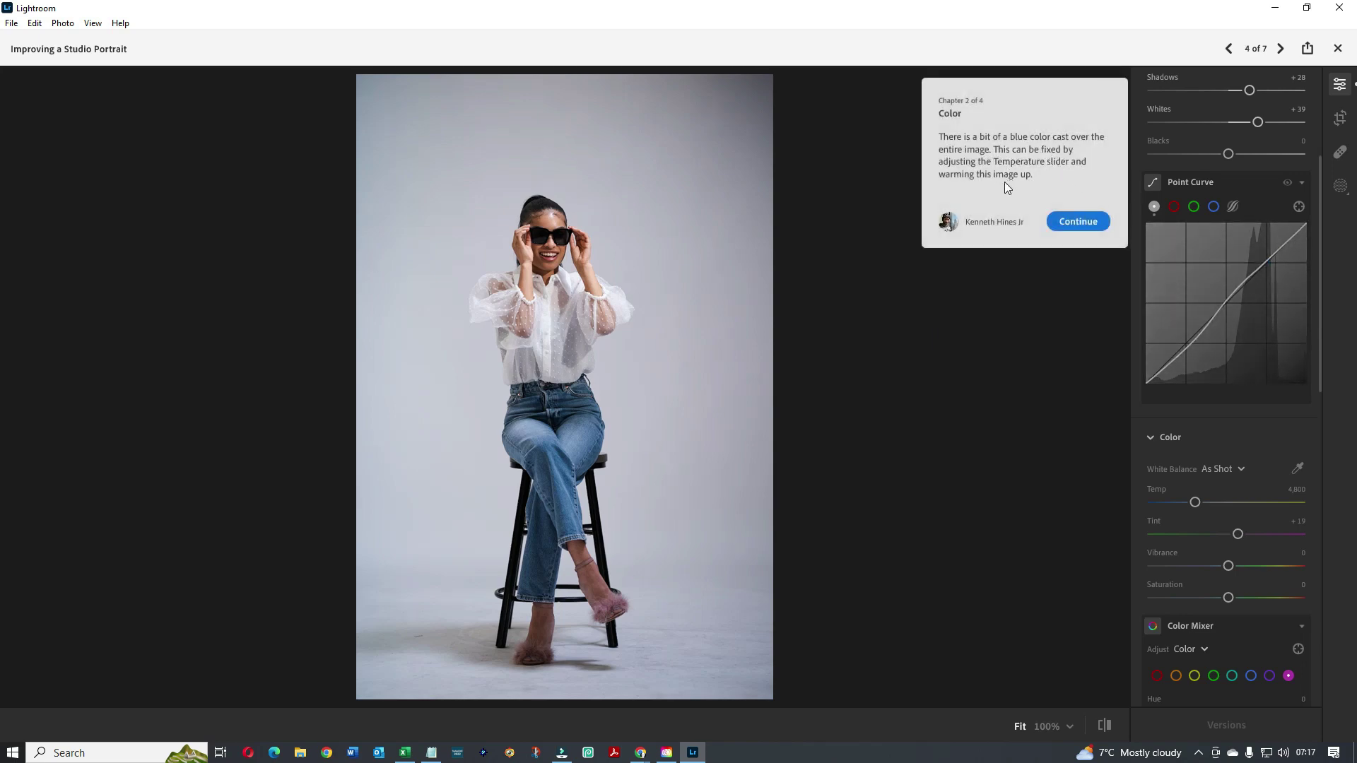
Set Temp to 5,333, then set Detail Sharpening to 84 and Masking to 22.
{"action": "left_click", "coordinate": [1072, 221]}
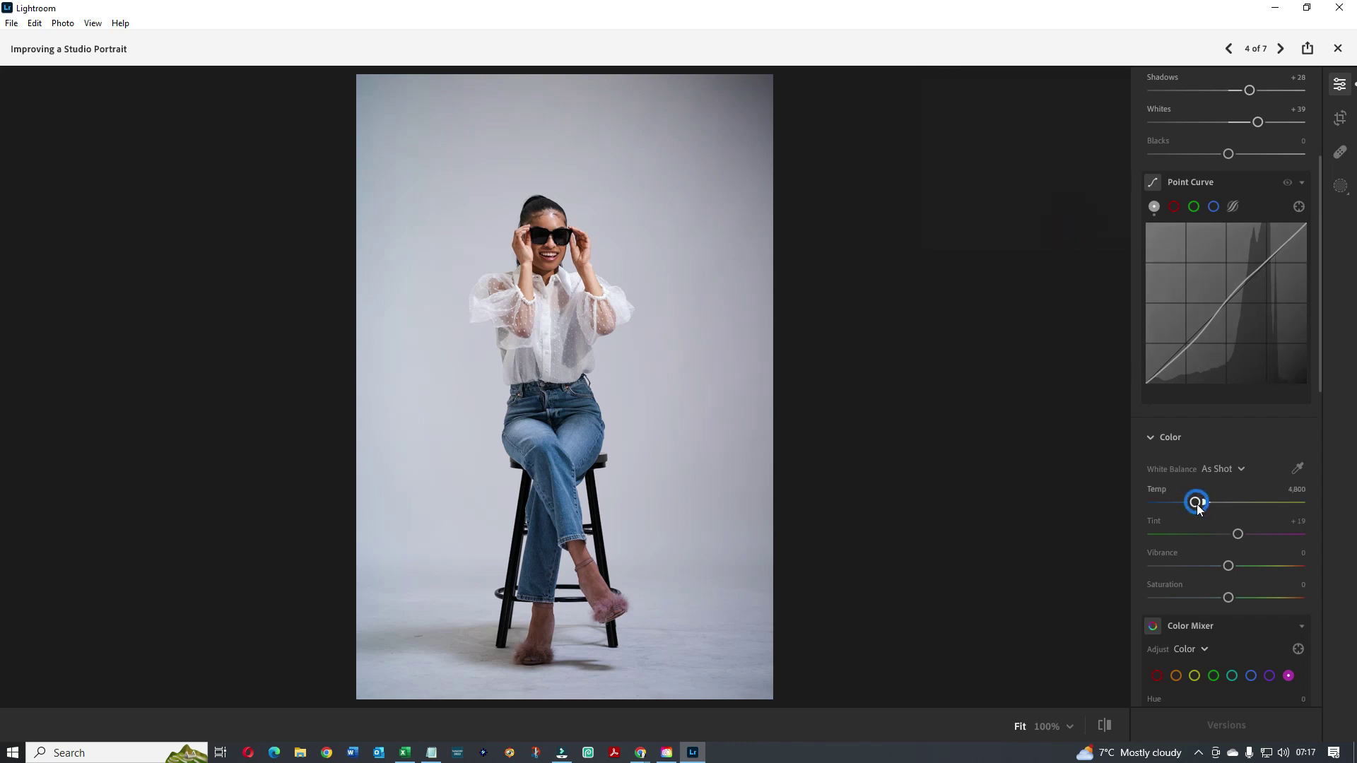
{"action": "mouse_move", "coordinate": [1203, 504]}
{"action": "left_mouse_down"}
{"action": "mouse_move", "coordinate": [1276, 504]}
{"action": "mouse_move", "coordinate": [1203, 506]}
{"action": "left_mouse_up"}
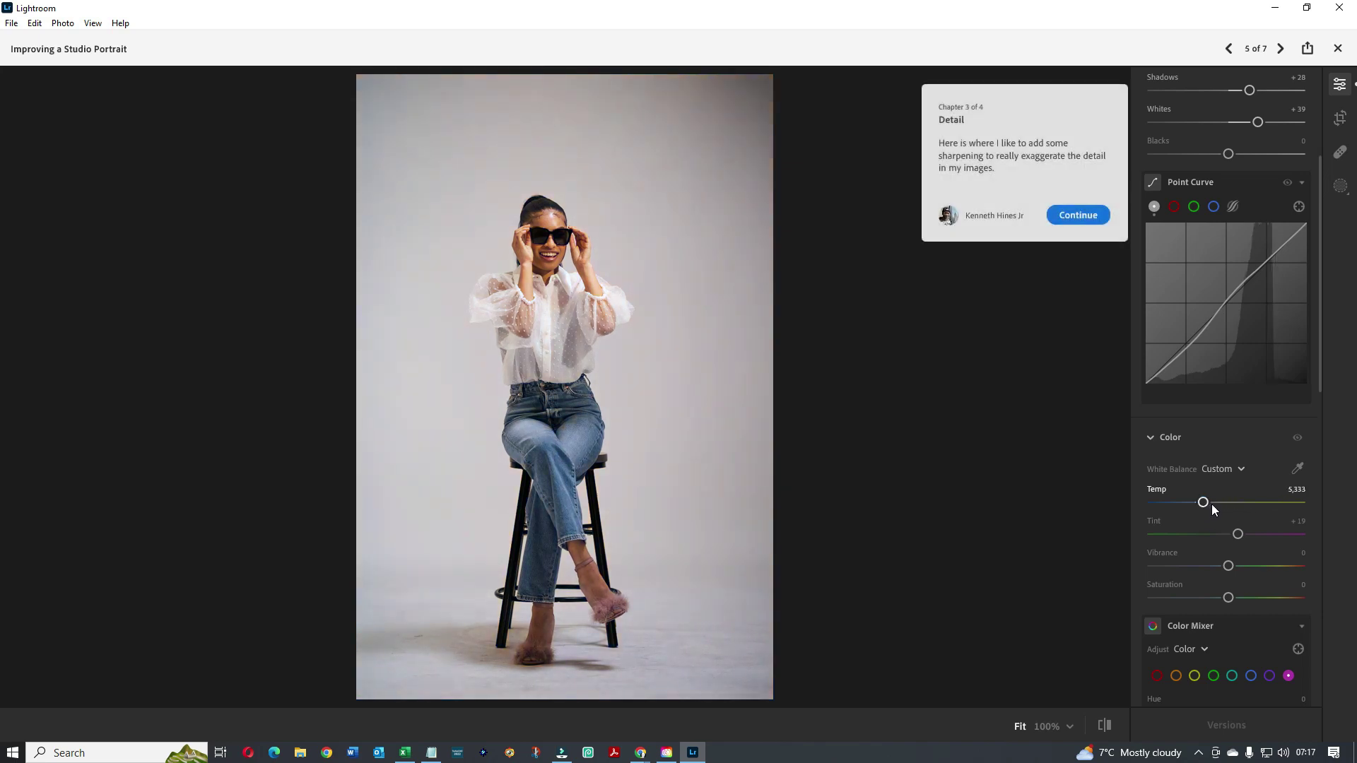
{"action": "left_click", "coordinate": [1076, 214]}
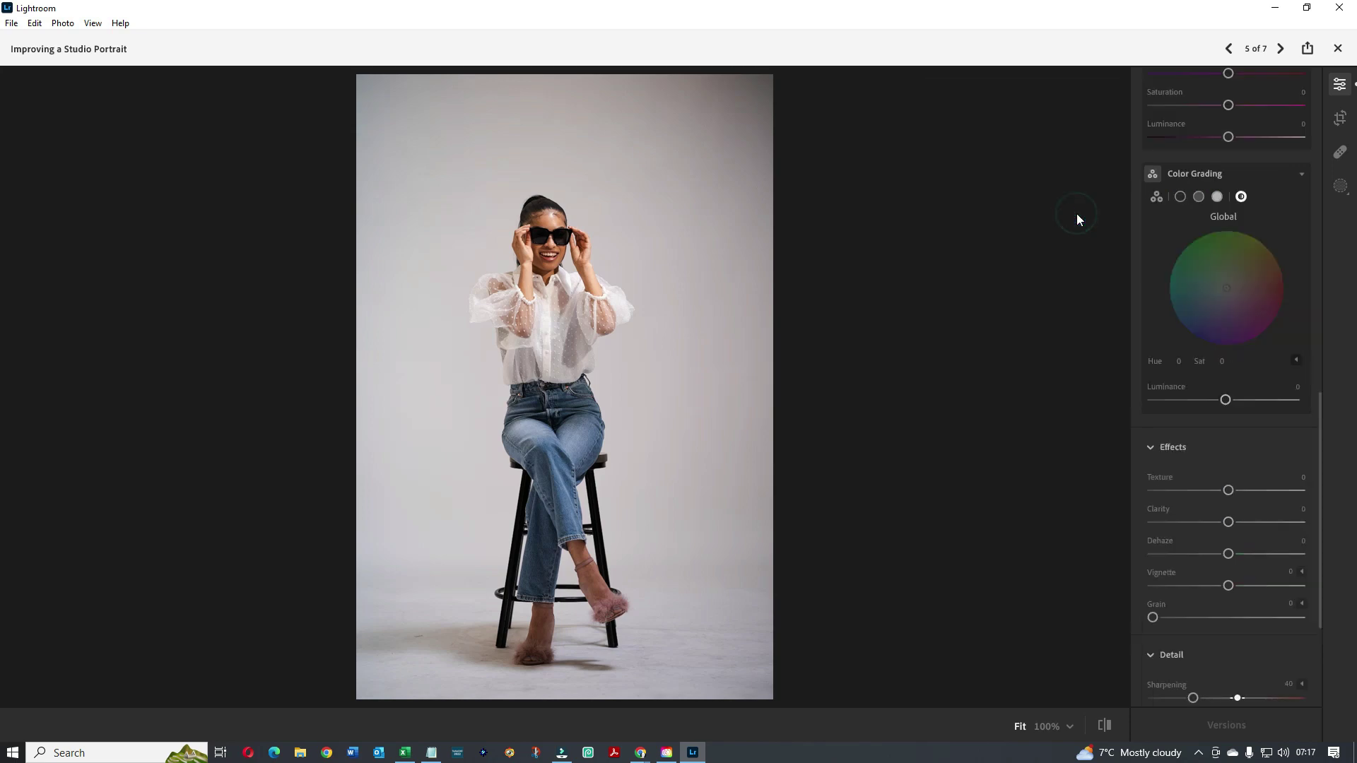
{"action": "scroll", "coordinate": [1190, 401], "scroll_direction": "down", "scroll_amount": 3}
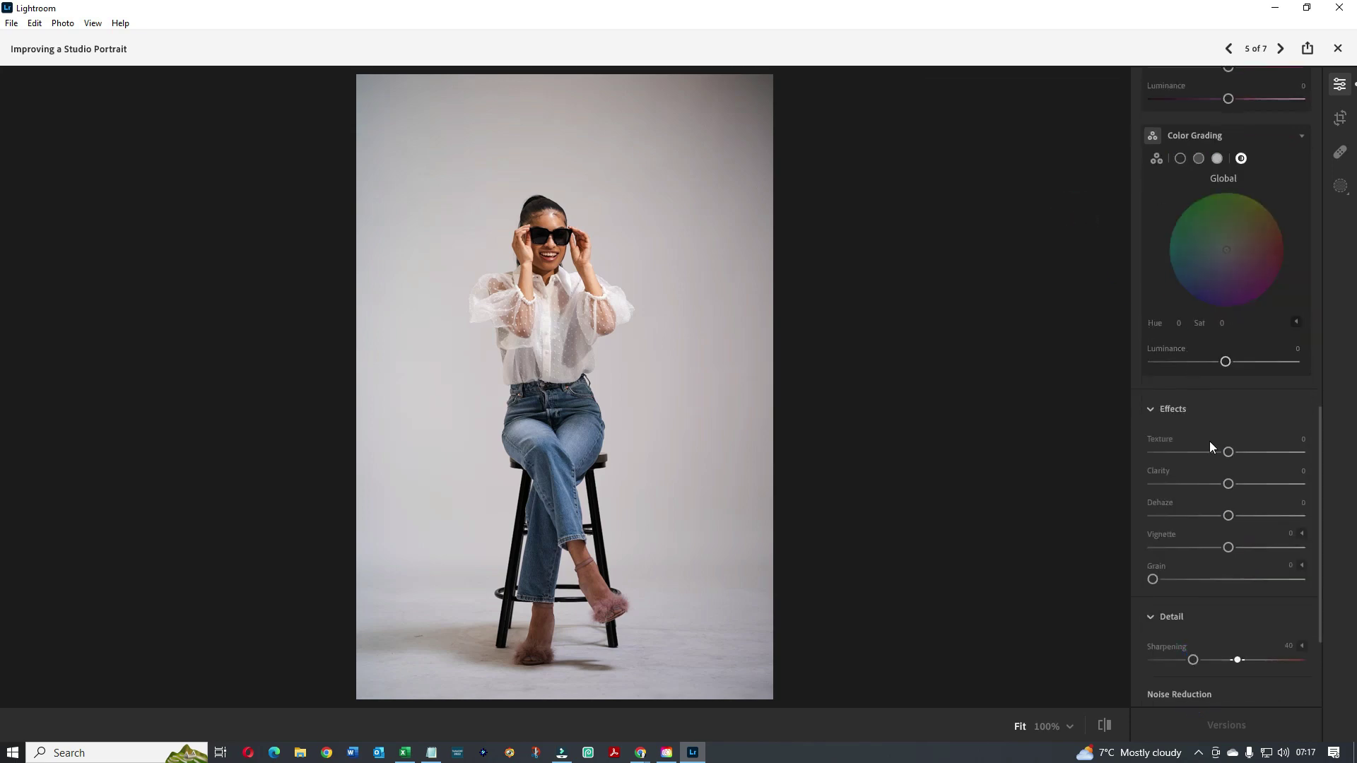
{"action": "left_click_drag", "start_coordinate": [1193, 508], "coordinate": [1309, 516]}
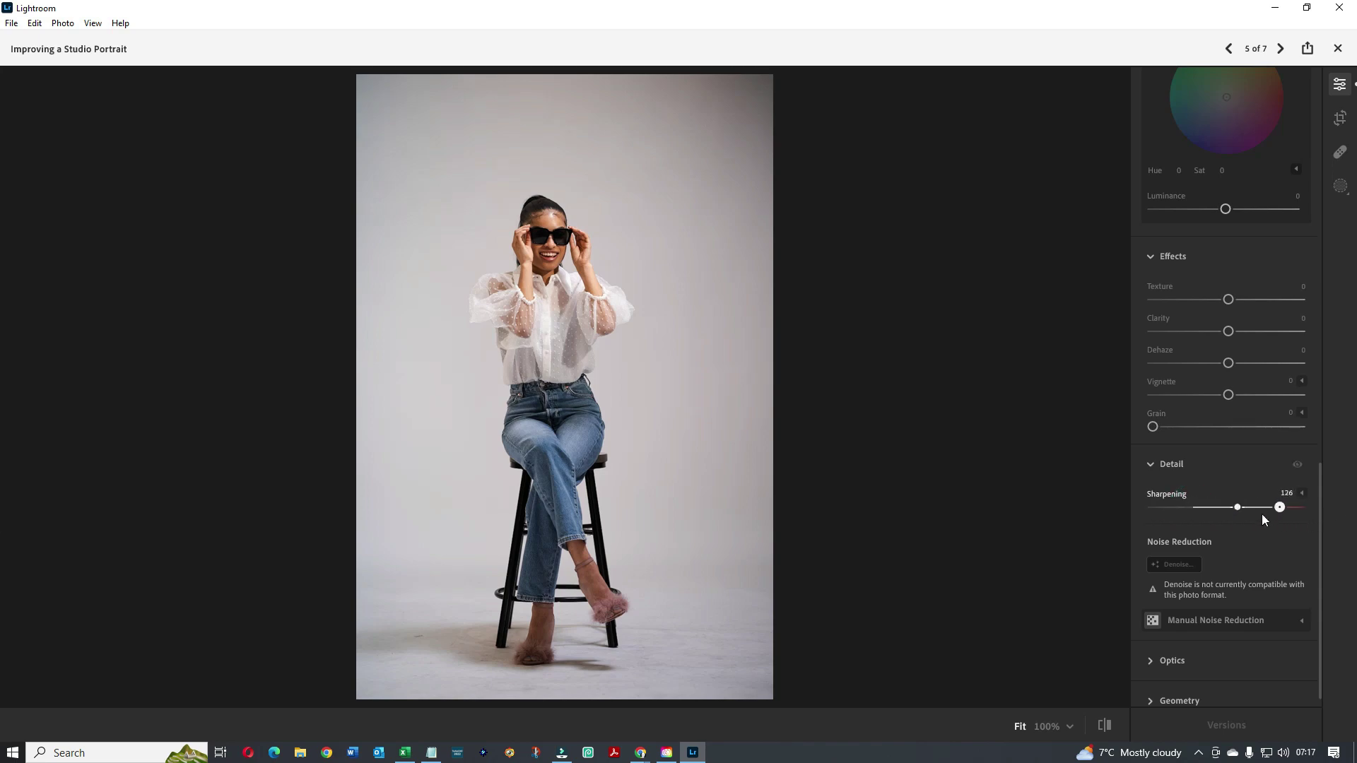
{"action": "left_click_drag", "start_coordinate": [1248, 507], "coordinate": [1233, 504]}
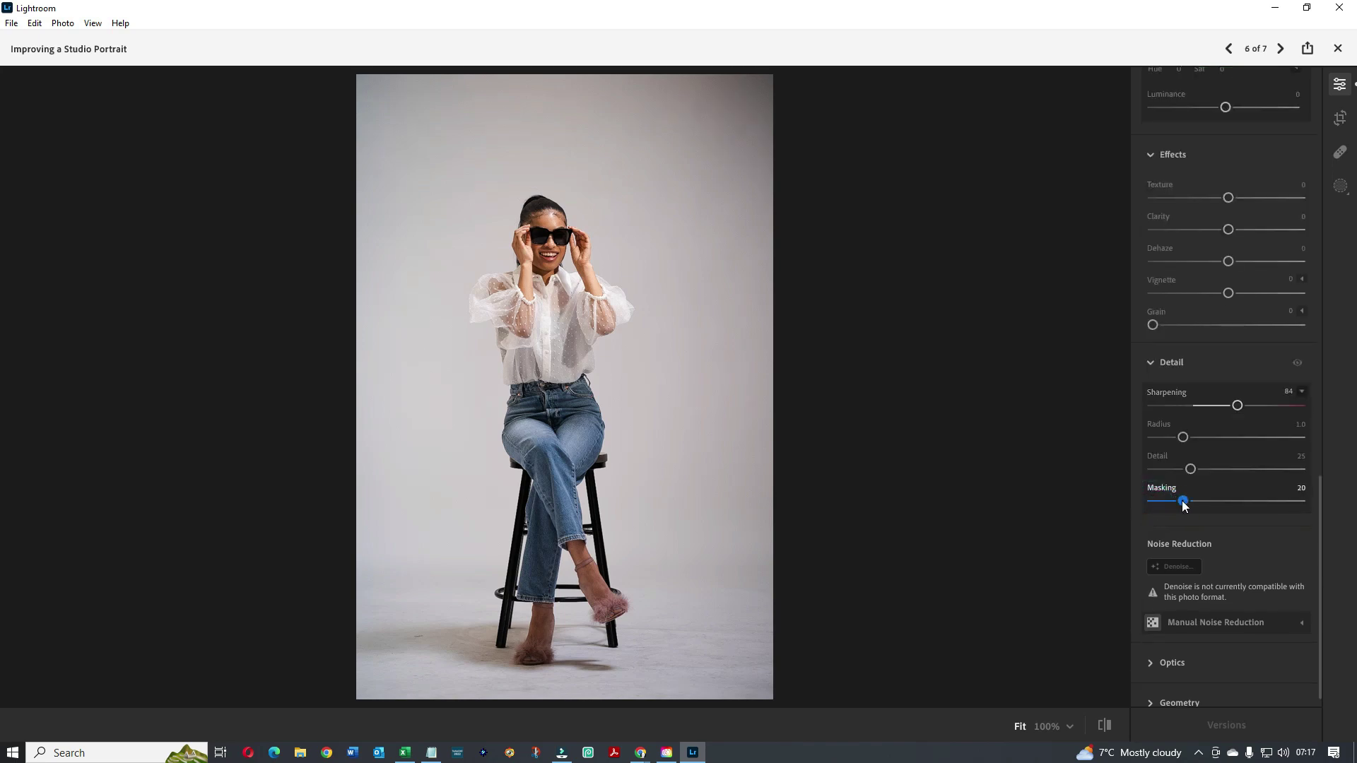
{"action": "left_click_drag", "start_coordinate": [1143, 499], "coordinate": [1304, 500]}
{"action": "left_click_drag", "start_coordinate": [1189, 504], "coordinate": [1187, 501]}
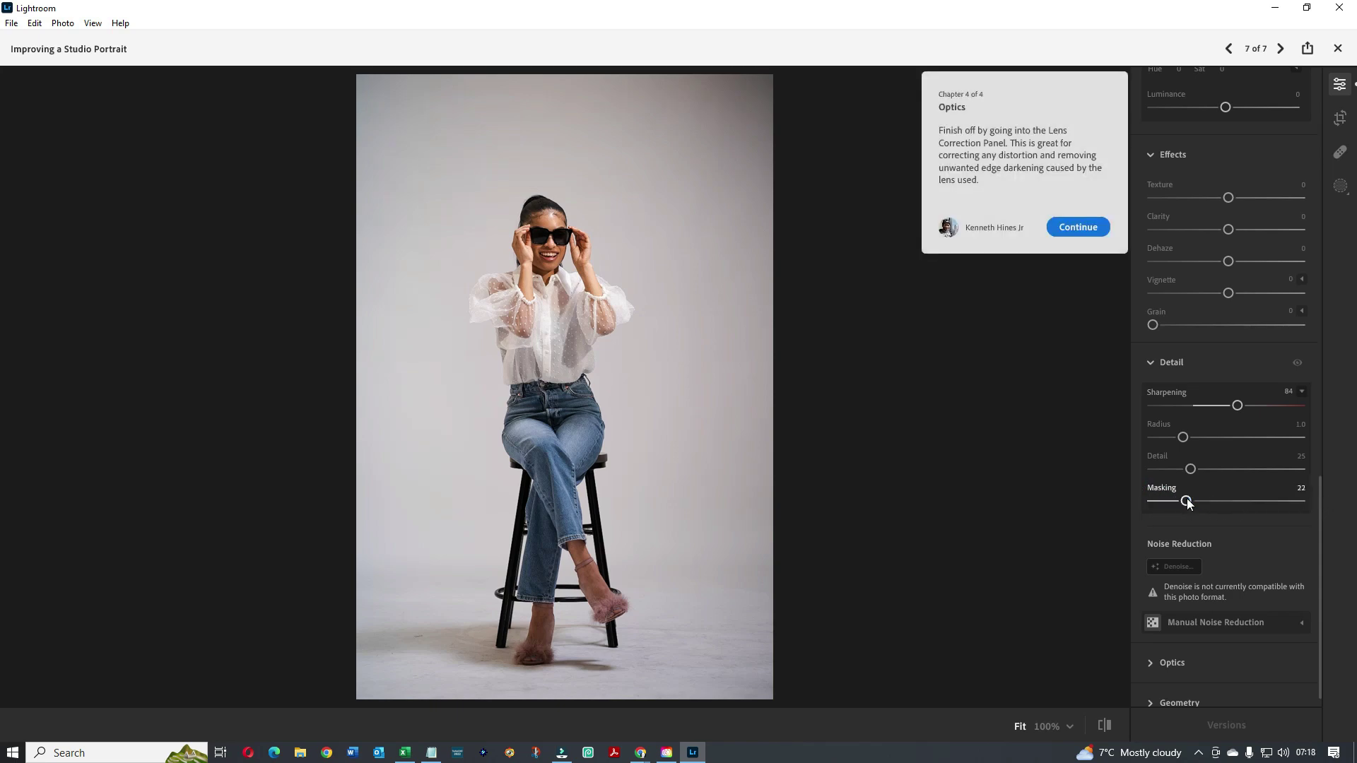
Dismiss the Optics chapter card and exit the tutorial back to the 273 Beginner tutorials.
{"action": "left_click", "coordinate": [1077, 227]}
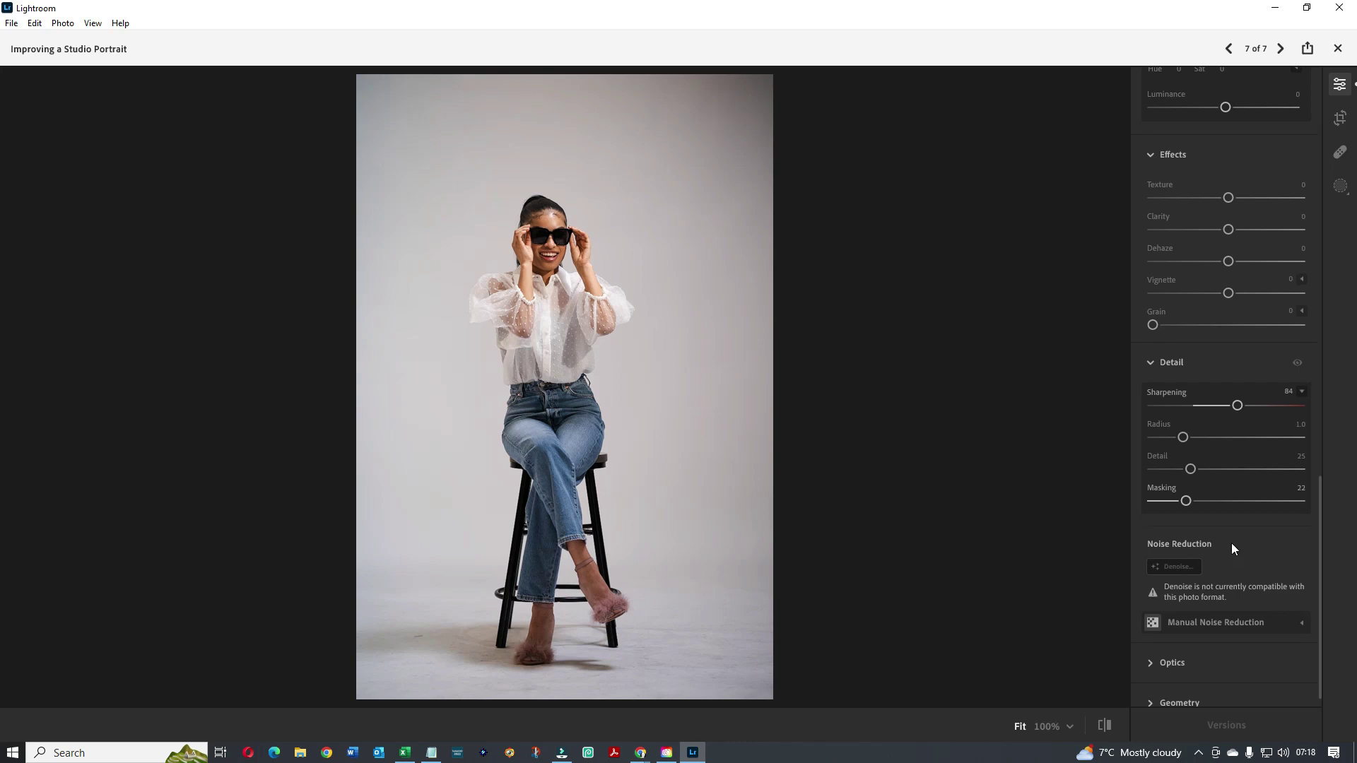
{"action": "scroll", "coordinate": [1232, 541], "scroll_direction": "down", "scroll_amount": 1}
{"action": "scroll", "coordinate": [1232, 542], "scroll_direction": "up", "scroll_amount": 3}
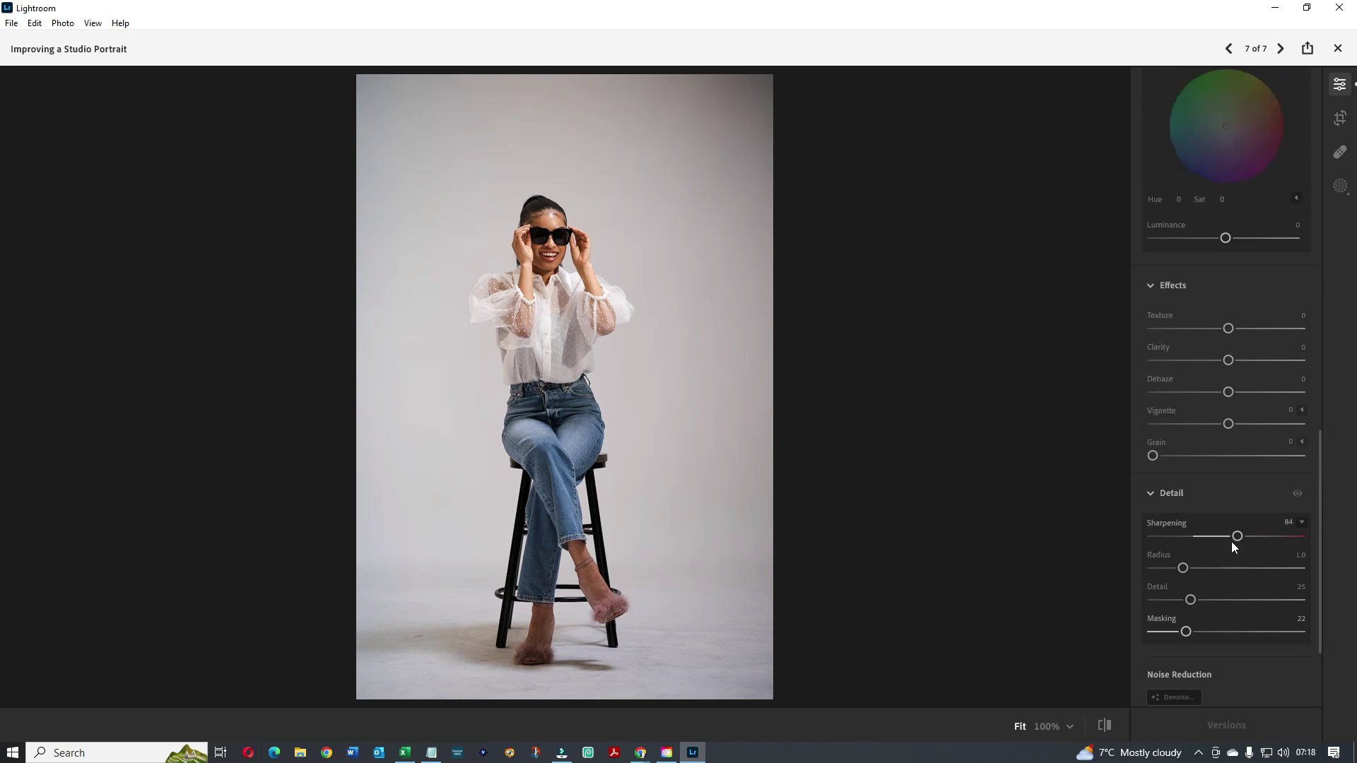
{"action": "scroll", "coordinate": [1231, 541], "scroll_direction": "up", "scroll_amount": 3}
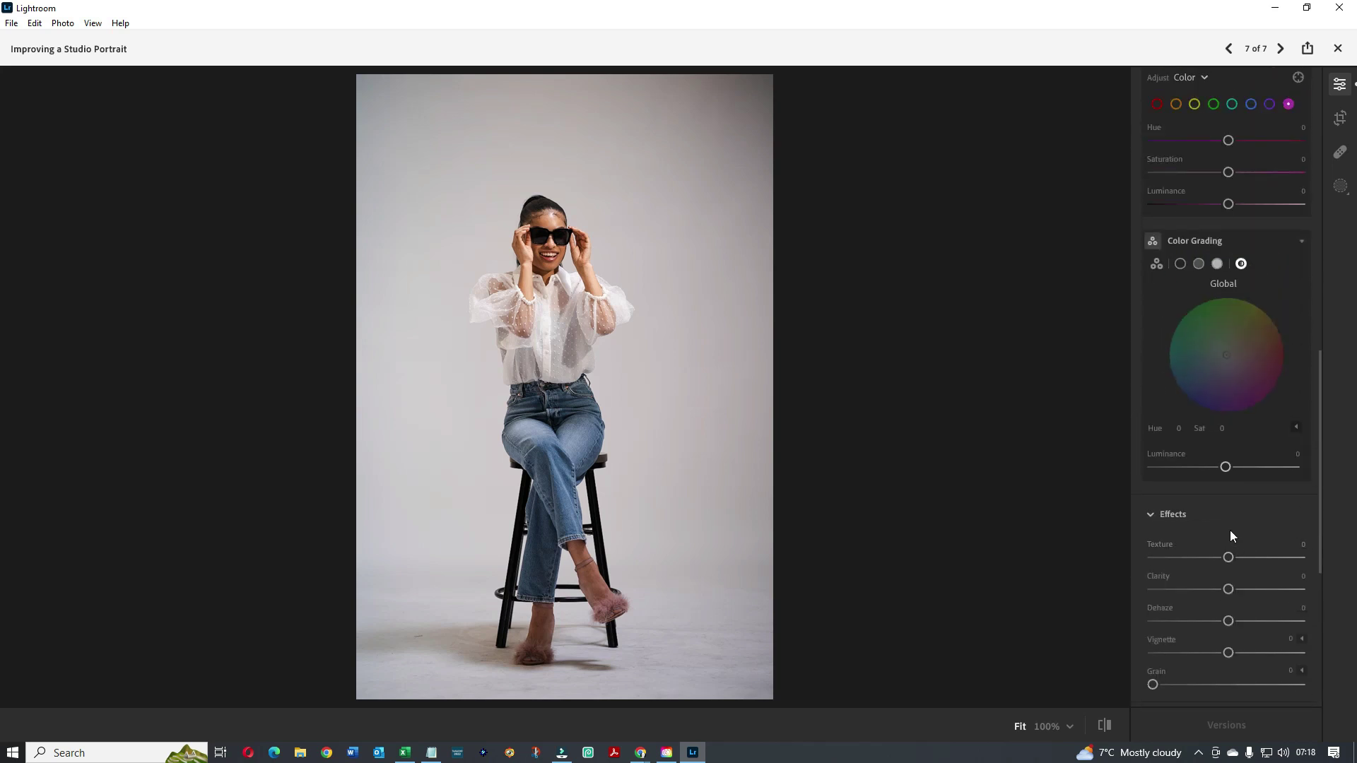
{"action": "scroll", "coordinate": [1230, 531], "scroll_direction": "up", "scroll_amount": 5}
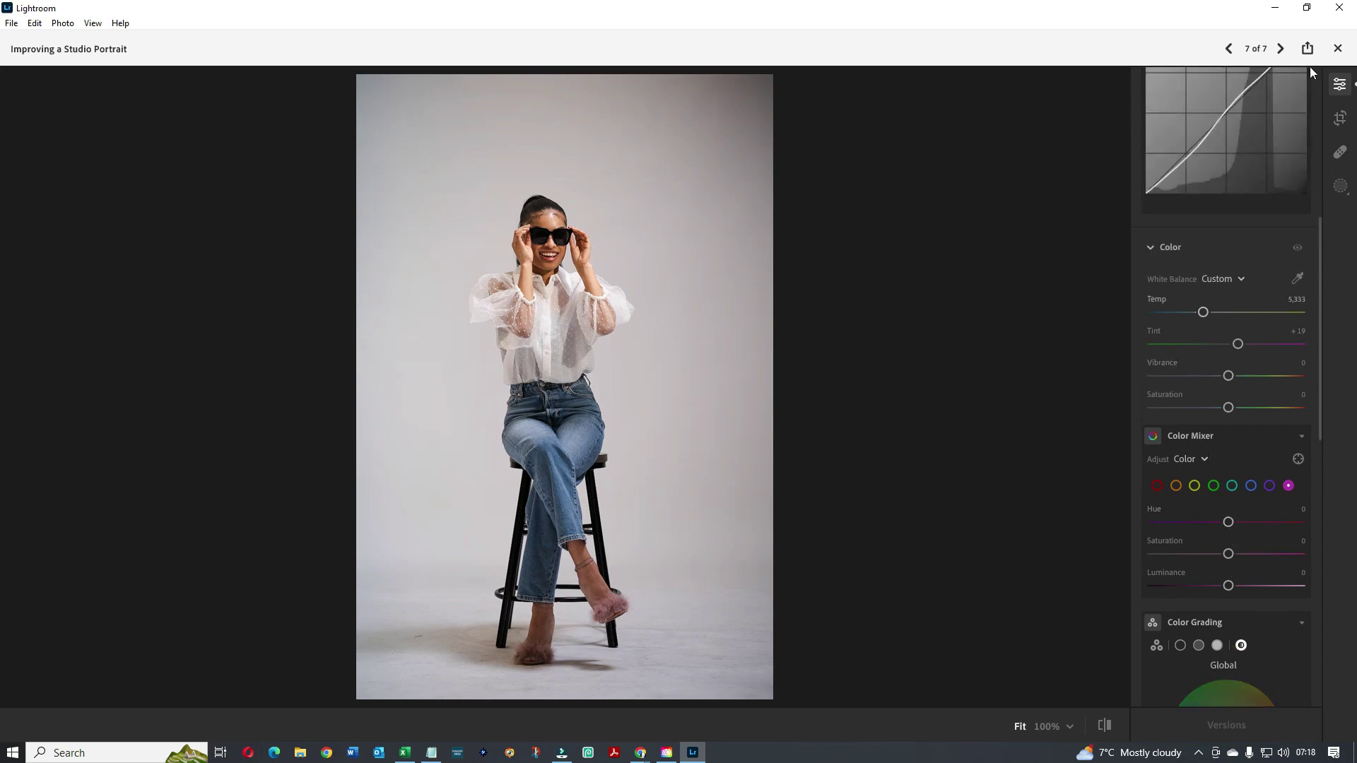
{"action": "left_click", "coordinate": [1338, 50]}
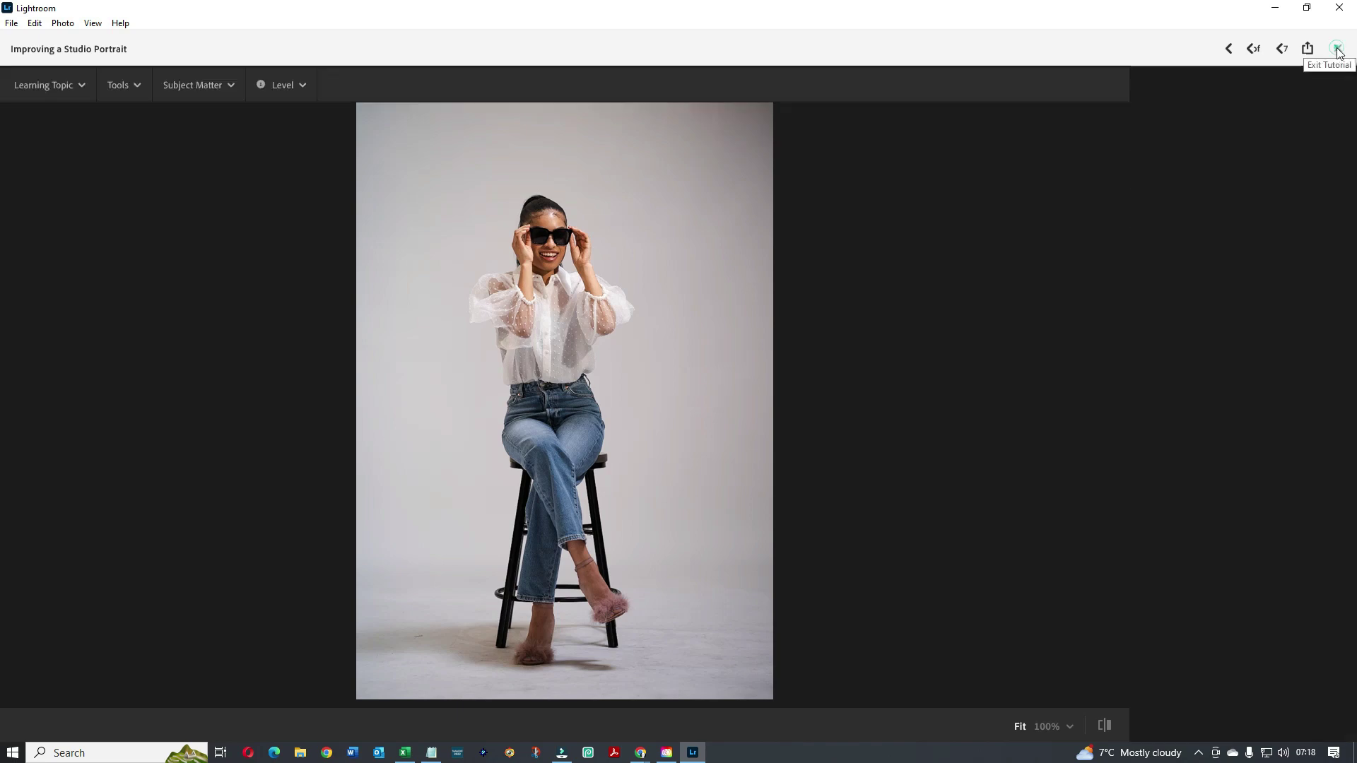
{"action": "scroll", "coordinate": [775, 400], "scroll_direction": "down", "scroll_amount": 5}
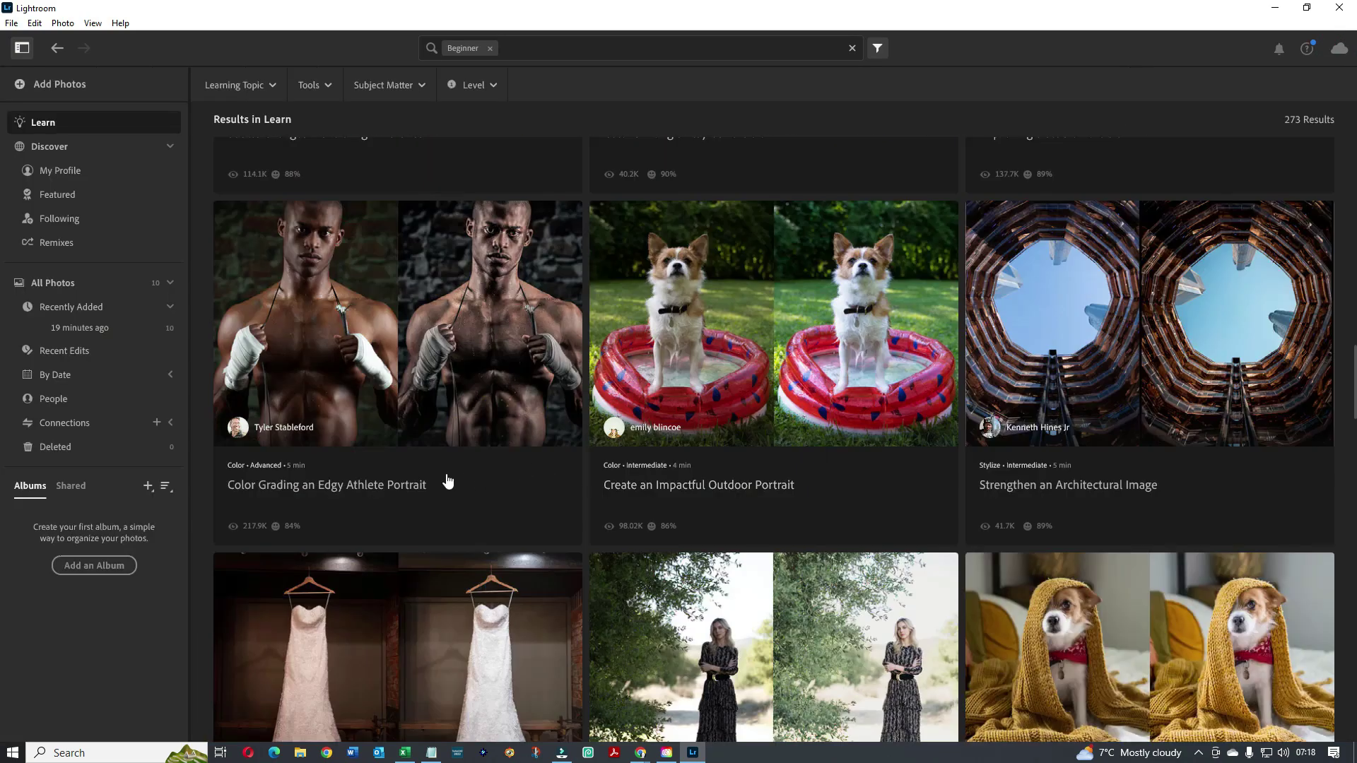
Switch Learn to the B&W tutorials and open 'Color Grading to Craft a Timeless Portrait'.
{"action": "scroll", "coordinate": [448, 480], "scroll_direction": "down", "scroll_amount": 3}
{"action": "scroll", "coordinate": [448, 480], "scroll_direction": "down", "scroll_amount": 3}
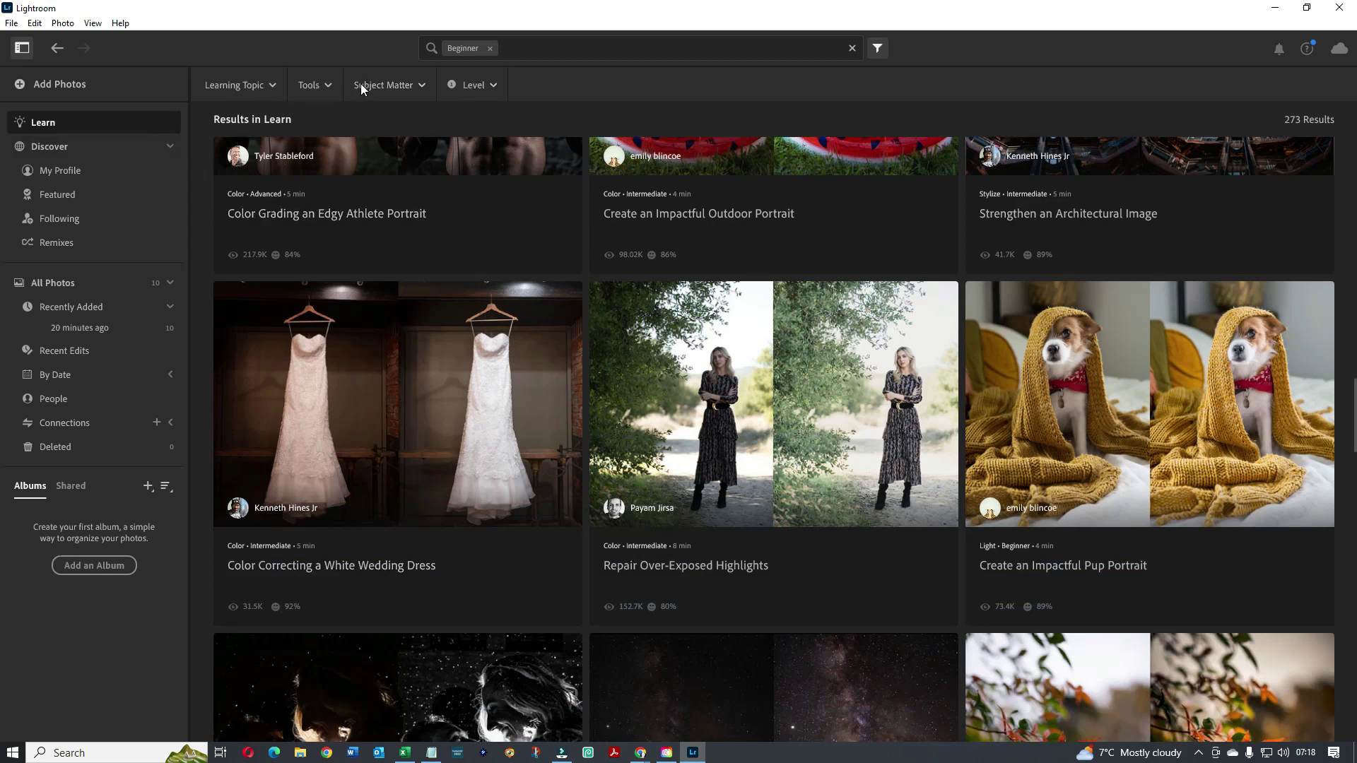
{"action": "left_click", "coordinate": [490, 87]}
{"action": "left_click", "coordinate": [1307, 50]}
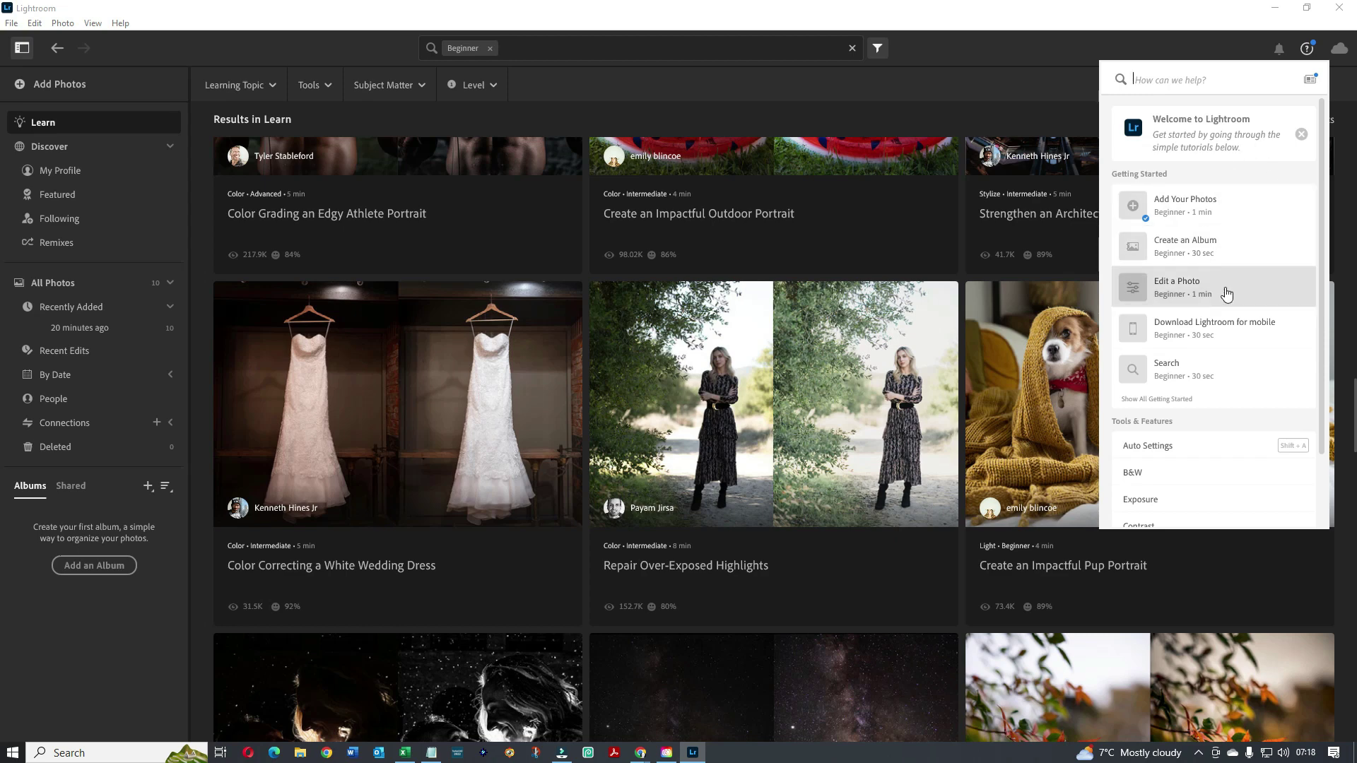
{"action": "left_click", "coordinate": [1179, 247]}
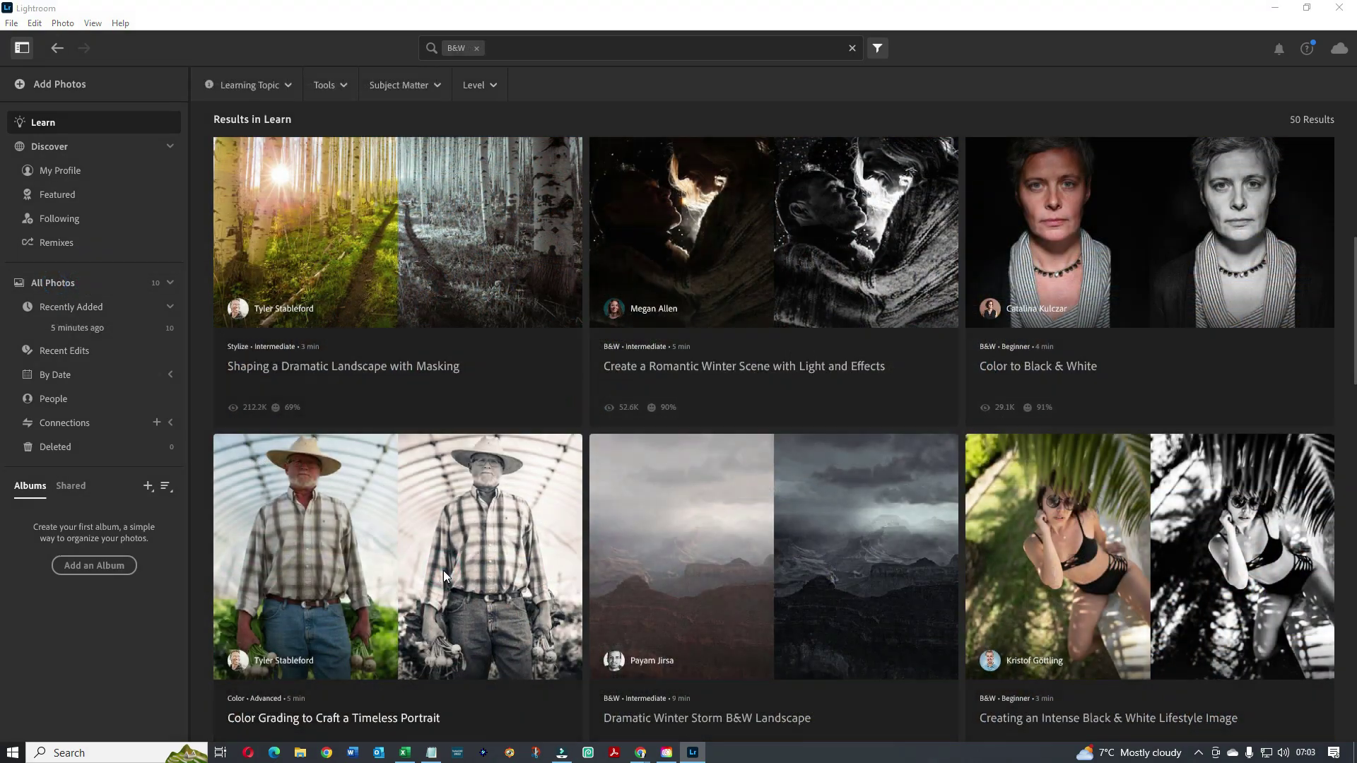
{"action": "left_click", "coordinate": [444, 574]}
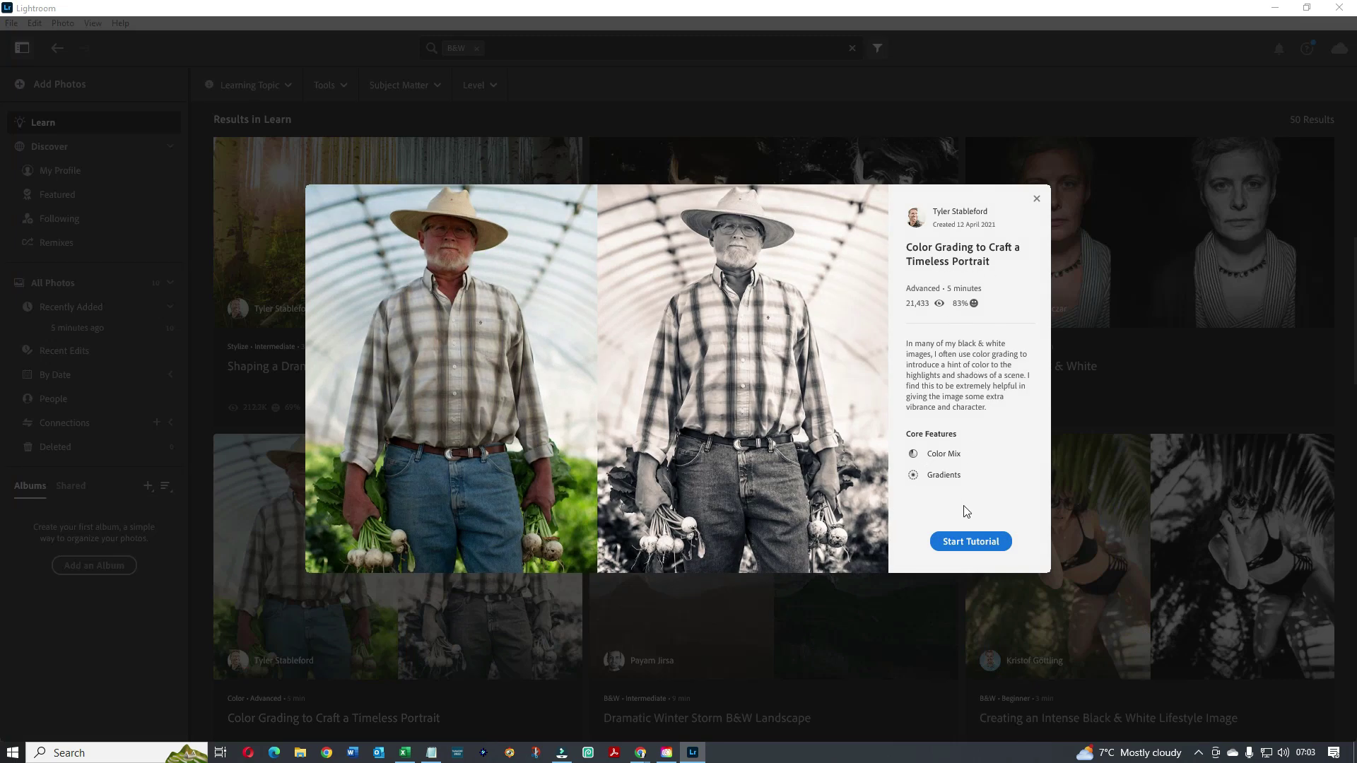
Start the Color Grading tutorial, pass the Light introduction, and convert the farmer photo to B&W.
{"action": "left_click", "coordinate": [961, 541]}
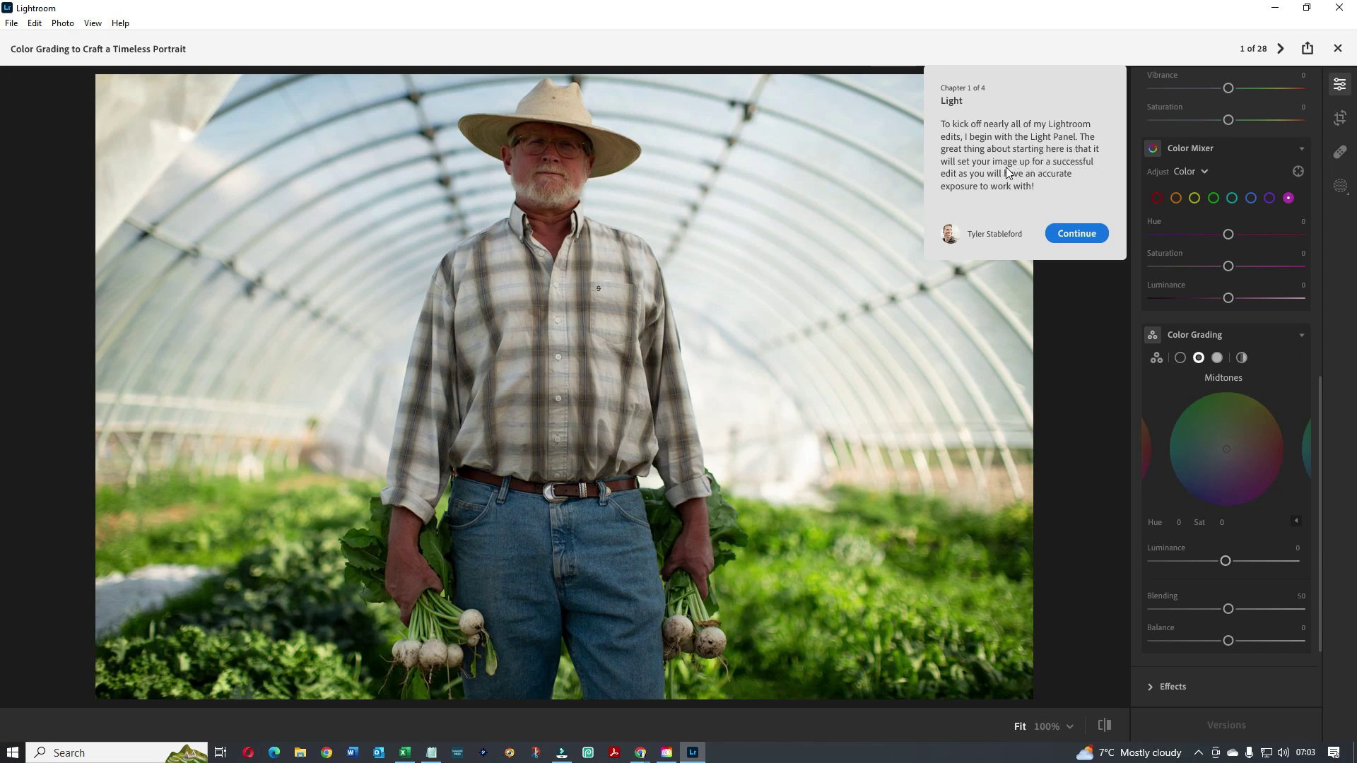
{"action": "left_click", "coordinate": [1068, 238]}
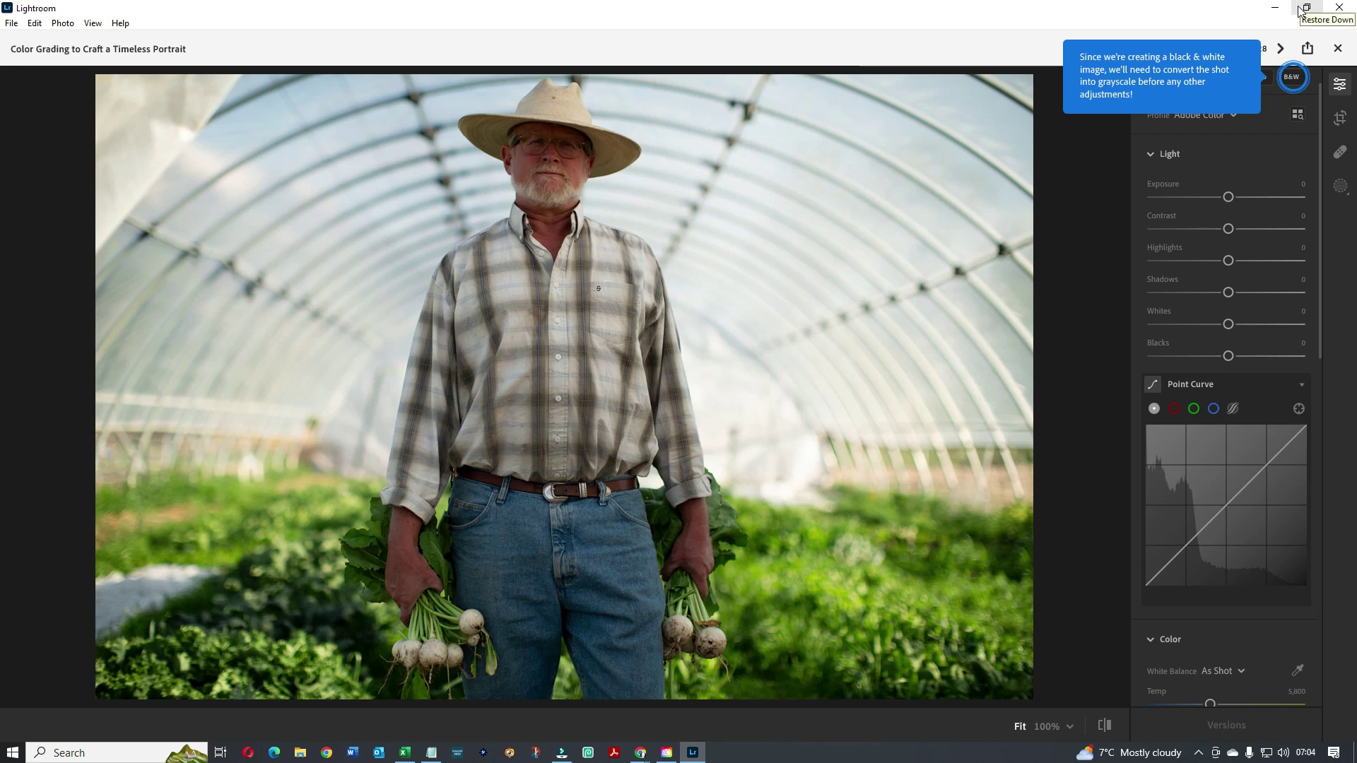
{"action": "left_click", "coordinate": [1292, 78]}
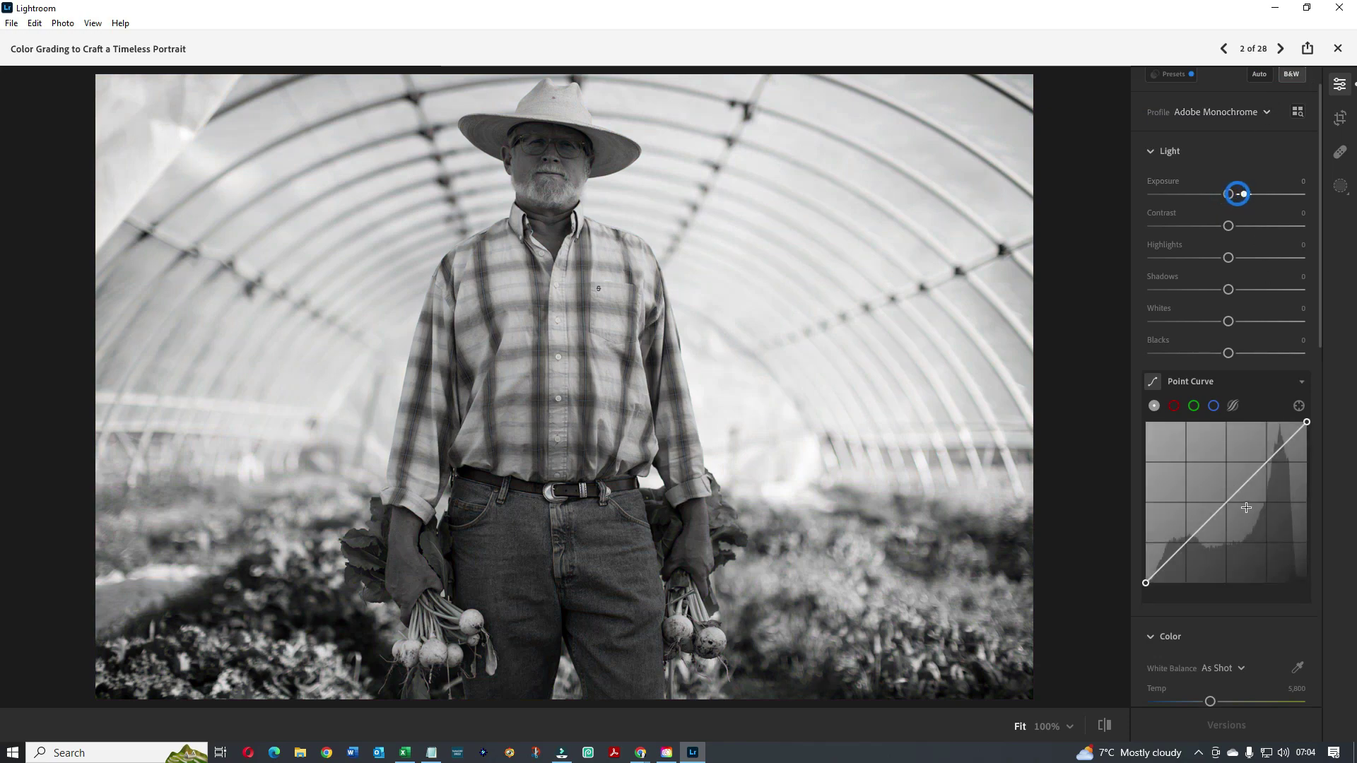
Add a curve point, then set Exposure +1.03, Contrast +75, Highlights −91, Whites −70, Shadows +51.
{"action": "mouse_move", "coordinate": [1238, 504]}
{"action": "left_mouse_down"}
{"action": "mouse_move", "coordinate": [1251, 523]}
{"action": "mouse_move", "coordinate": [1221, 479]}
{"action": "mouse_move", "coordinate": [1235, 495]}
{"action": "mouse_move", "coordinate": [1309, 418]}
{"action": "mouse_move", "coordinate": [1292, 456]}
{"action": "mouse_move", "coordinate": [1236, 481]}
{"action": "left_mouse_up"}
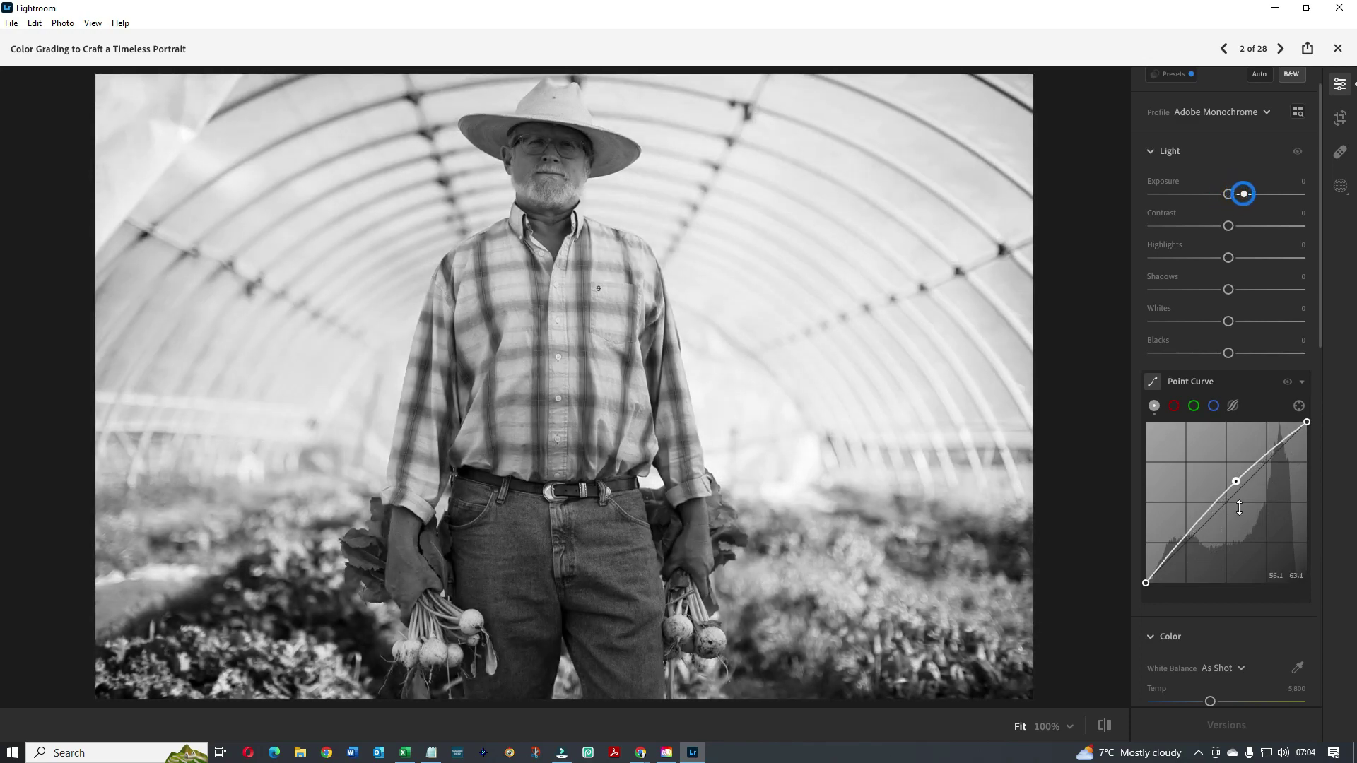
{"action": "left_click", "coordinate": [1245, 194]}
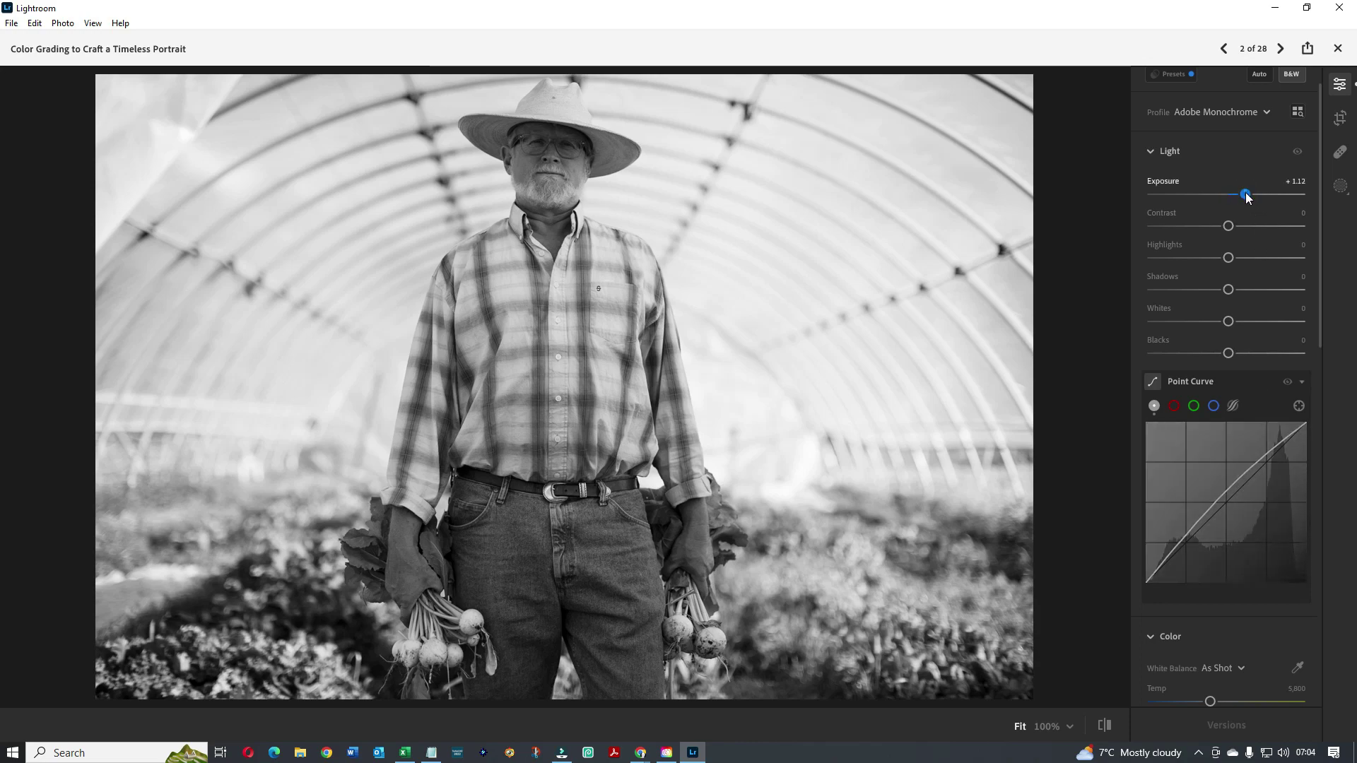
{"action": "left_click_drag", "start_coordinate": [1247, 195], "coordinate": [1234, 195]}
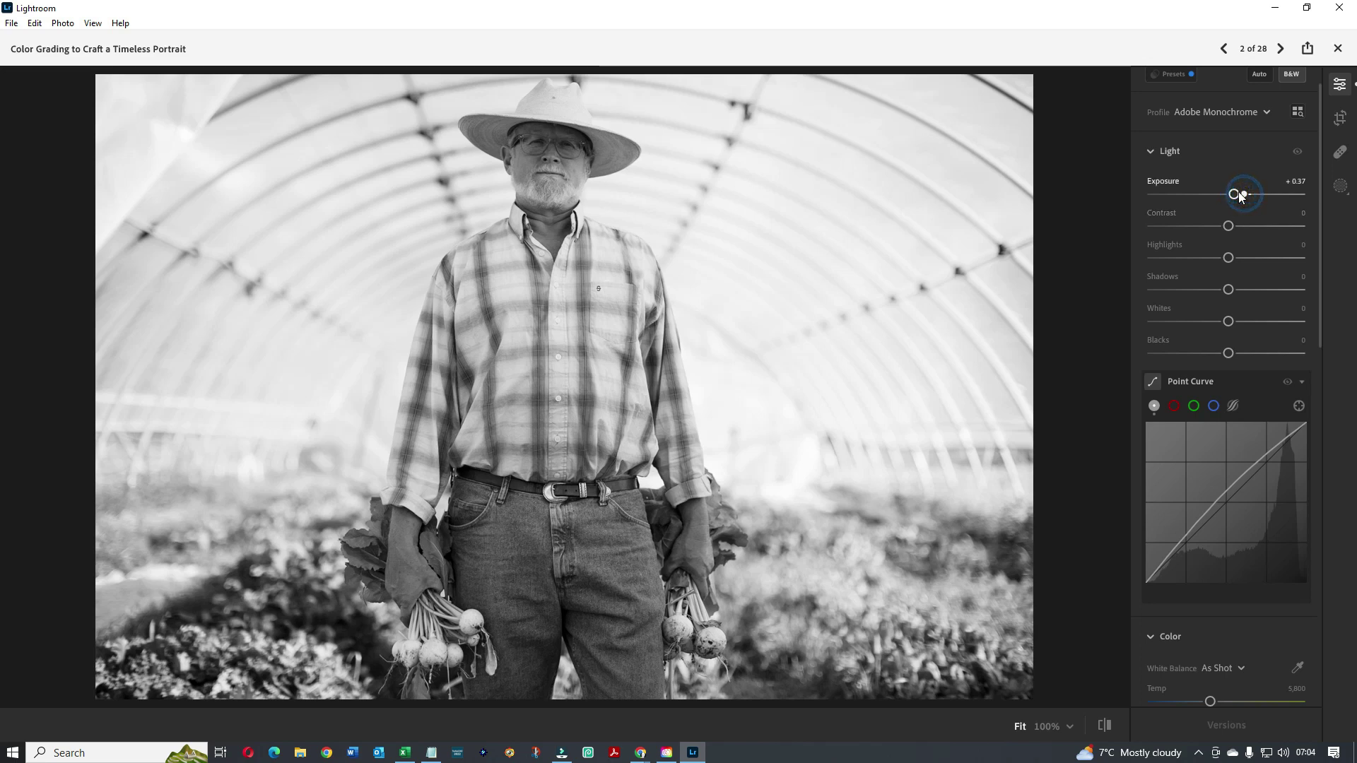
{"action": "left_click_drag", "start_coordinate": [1235, 197], "coordinate": [1243, 198]}
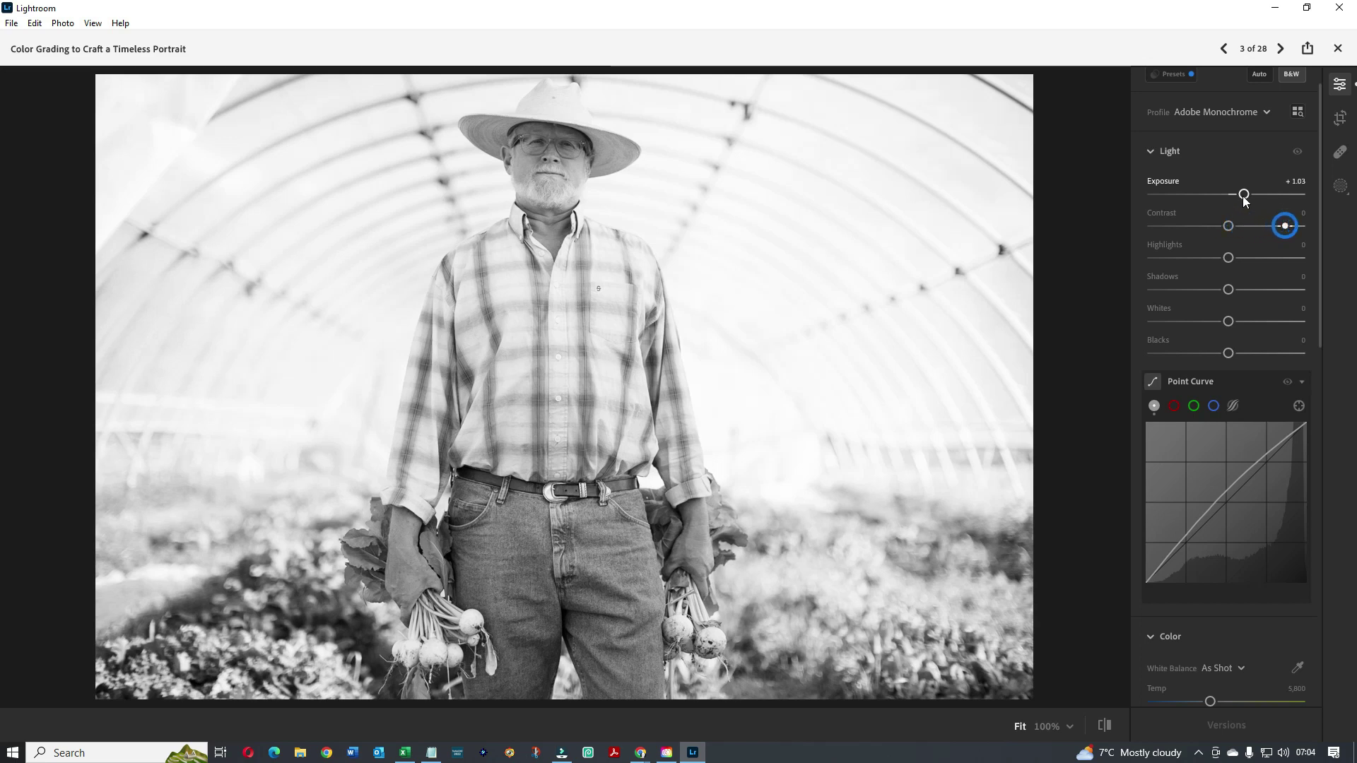
{"action": "left_click_drag", "start_coordinate": [1229, 227], "coordinate": [1285, 226]}
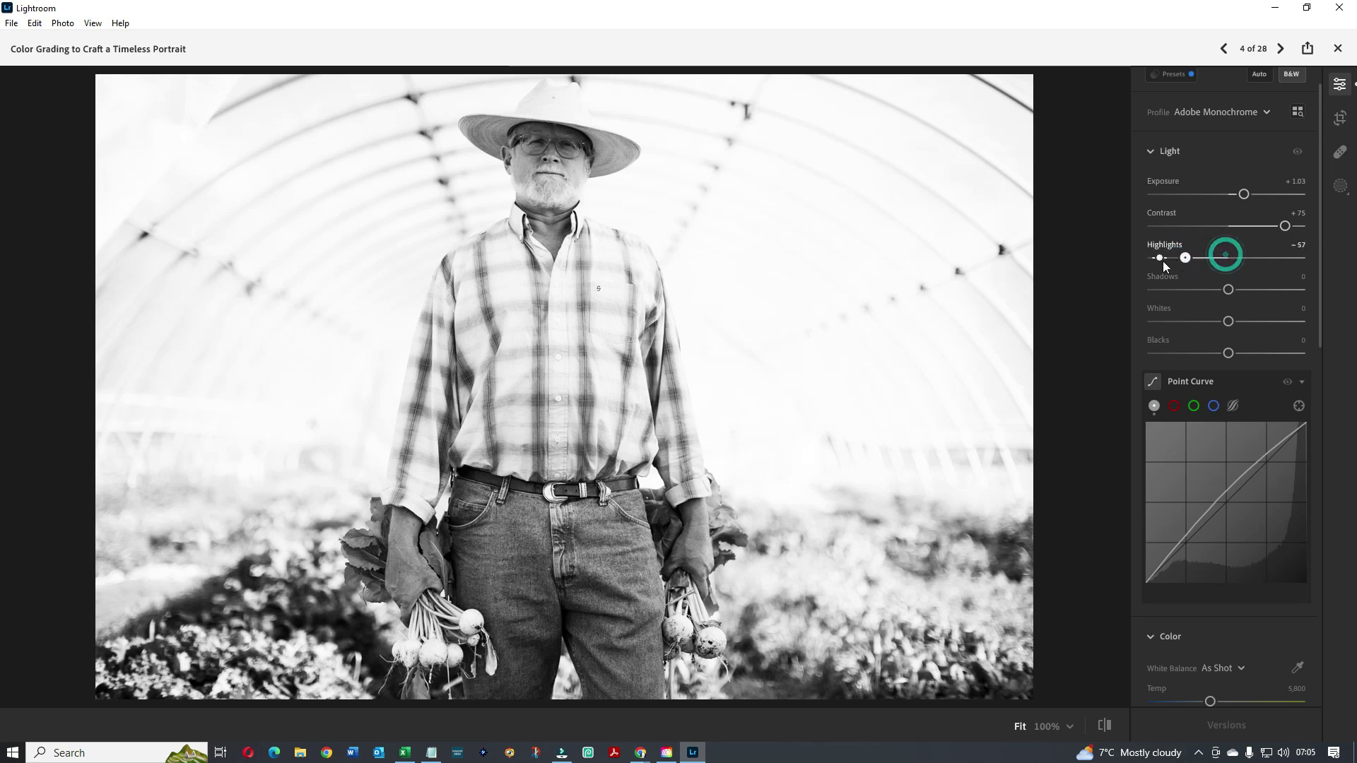
{"action": "left_click_drag", "start_coordinate": [1228, 261], "coordinate": [1160, 261]}
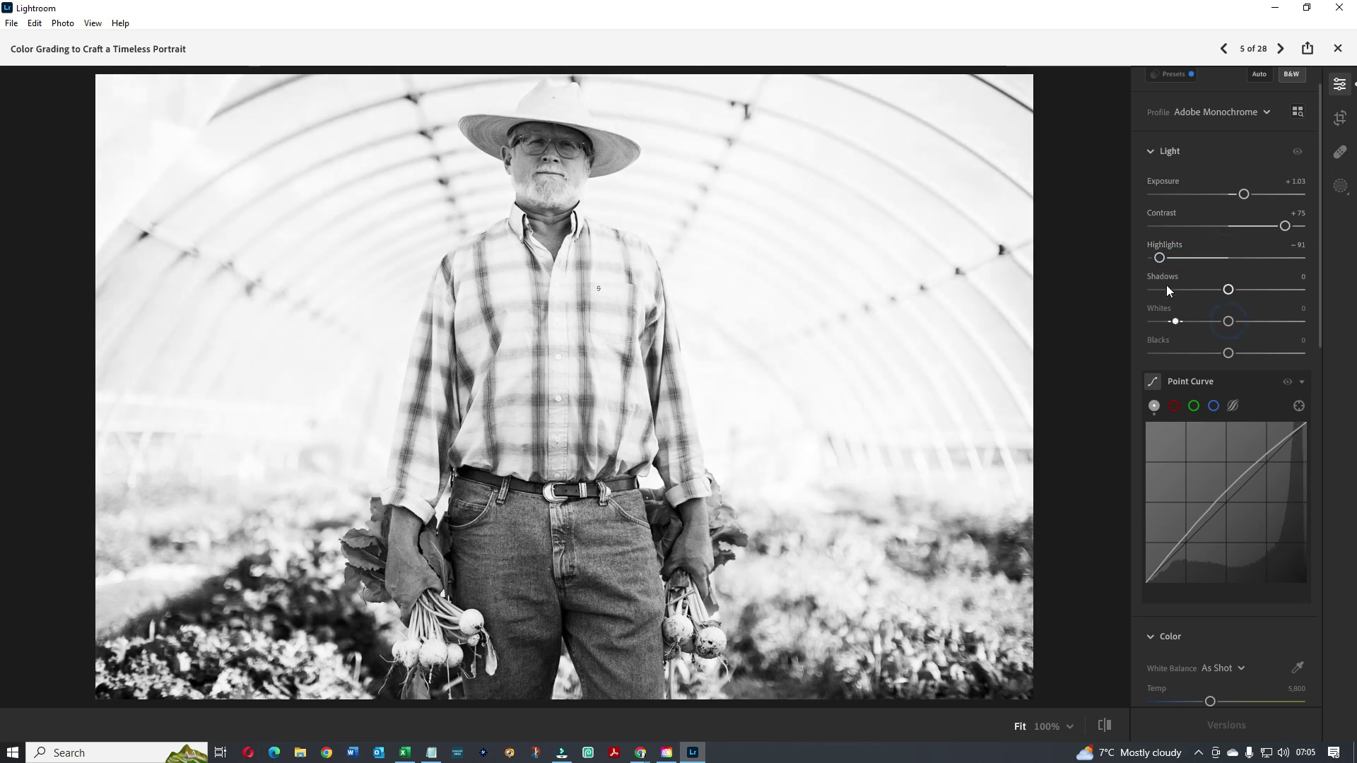
{"action": "left_click_drag", "start_coordinate": [1233, 322], "coordinate": [1179, 322]}
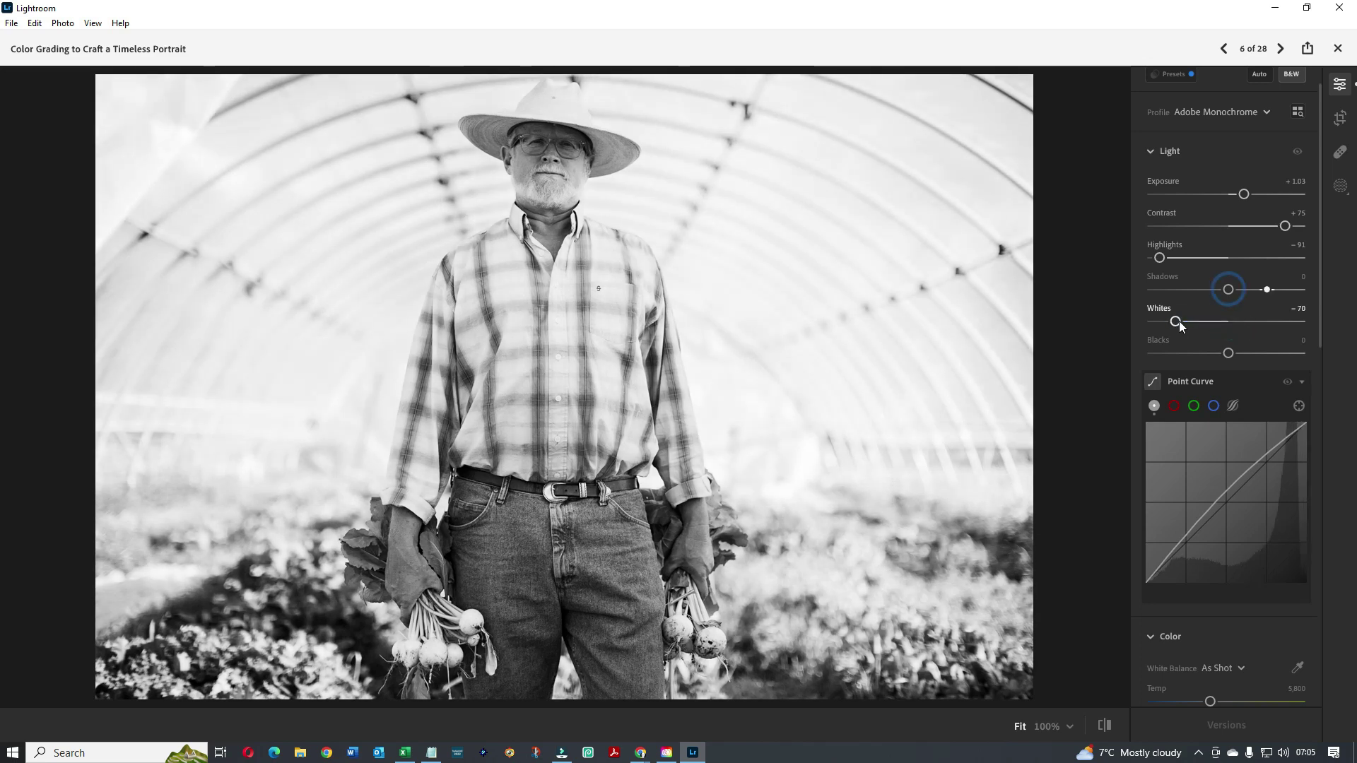
{"action": "left_click_drag", "start_coordinate": [1254, 290], "coordinate": [1266, 289]}
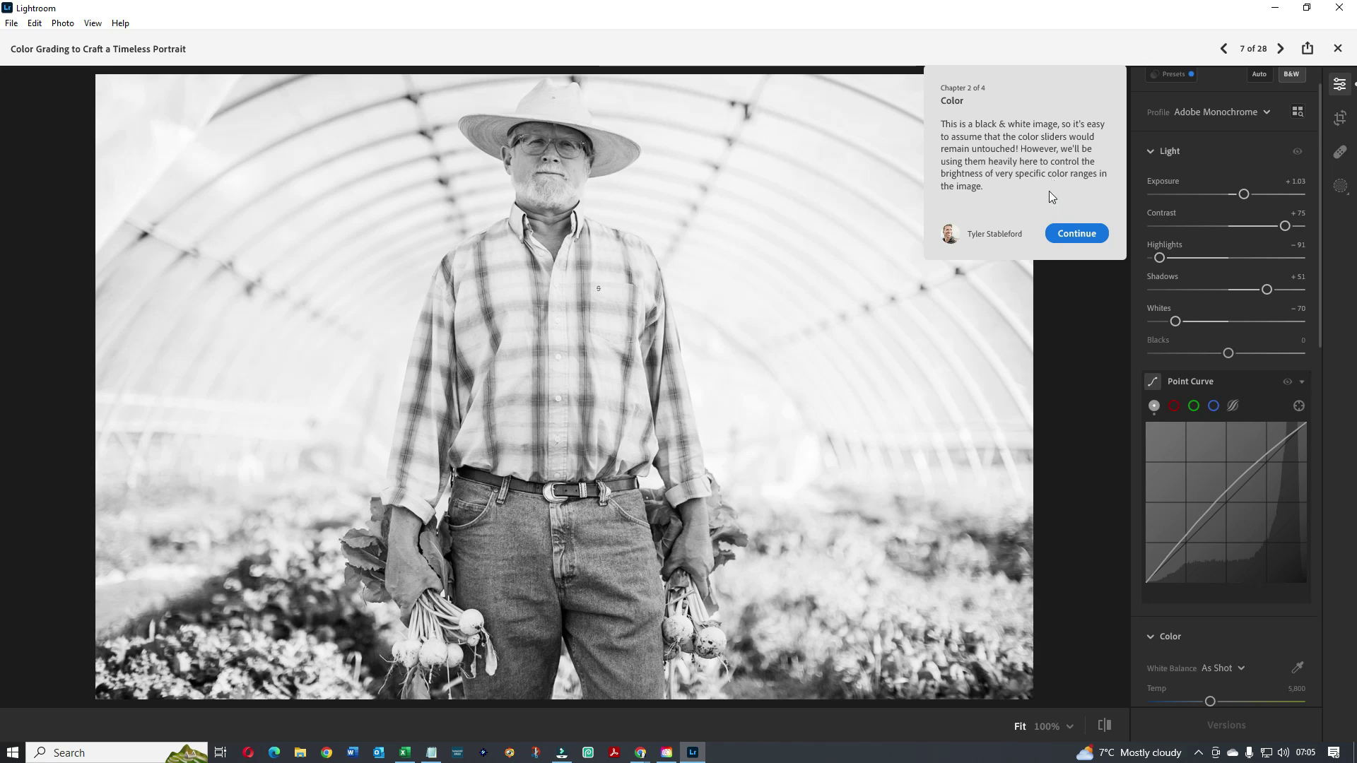
Continue to the Color chapter and set the B&W Mixer to Orange −18, Yellow −9, Green −34.
{"action": "left_click", "coordinate": [1077, 234]}
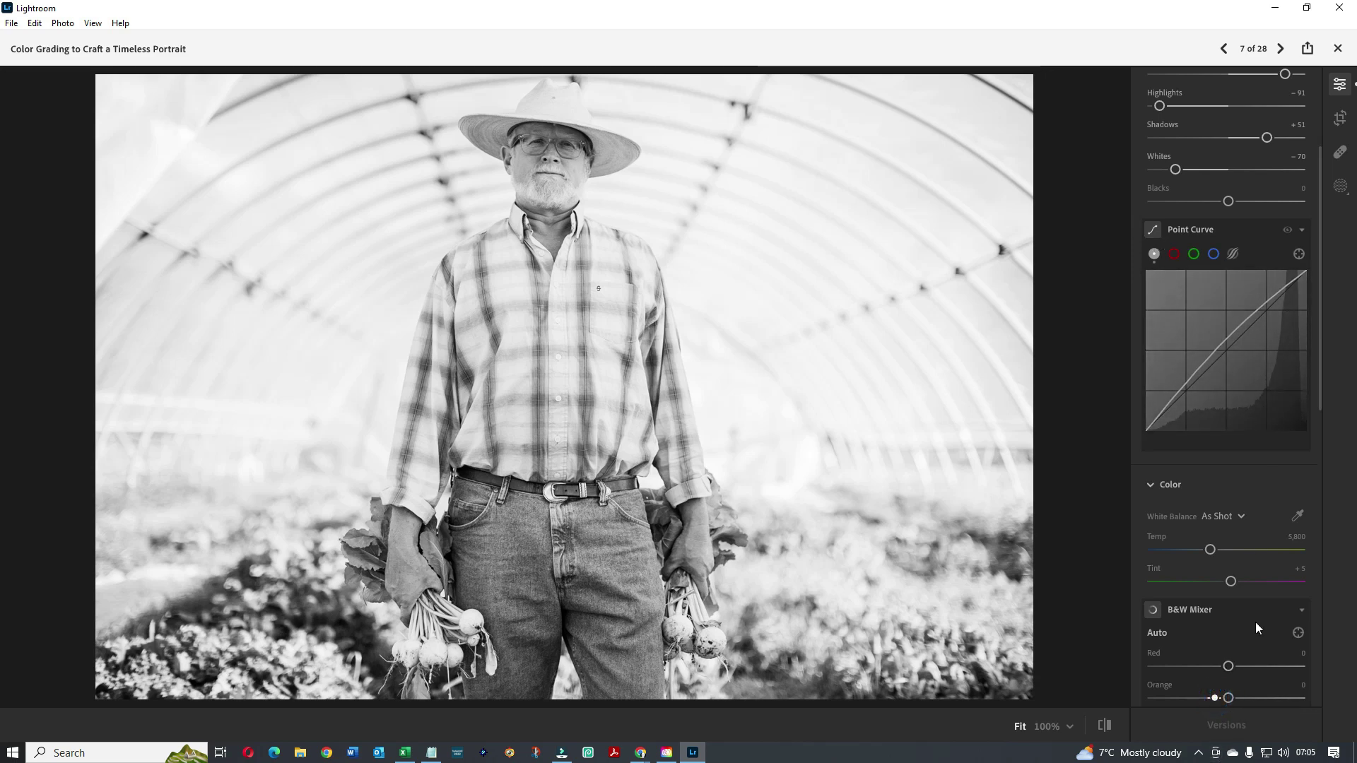
{"action": "left_click_drag", "start_coordinate": [1229, 699], "coordinate": [1214, 699]}
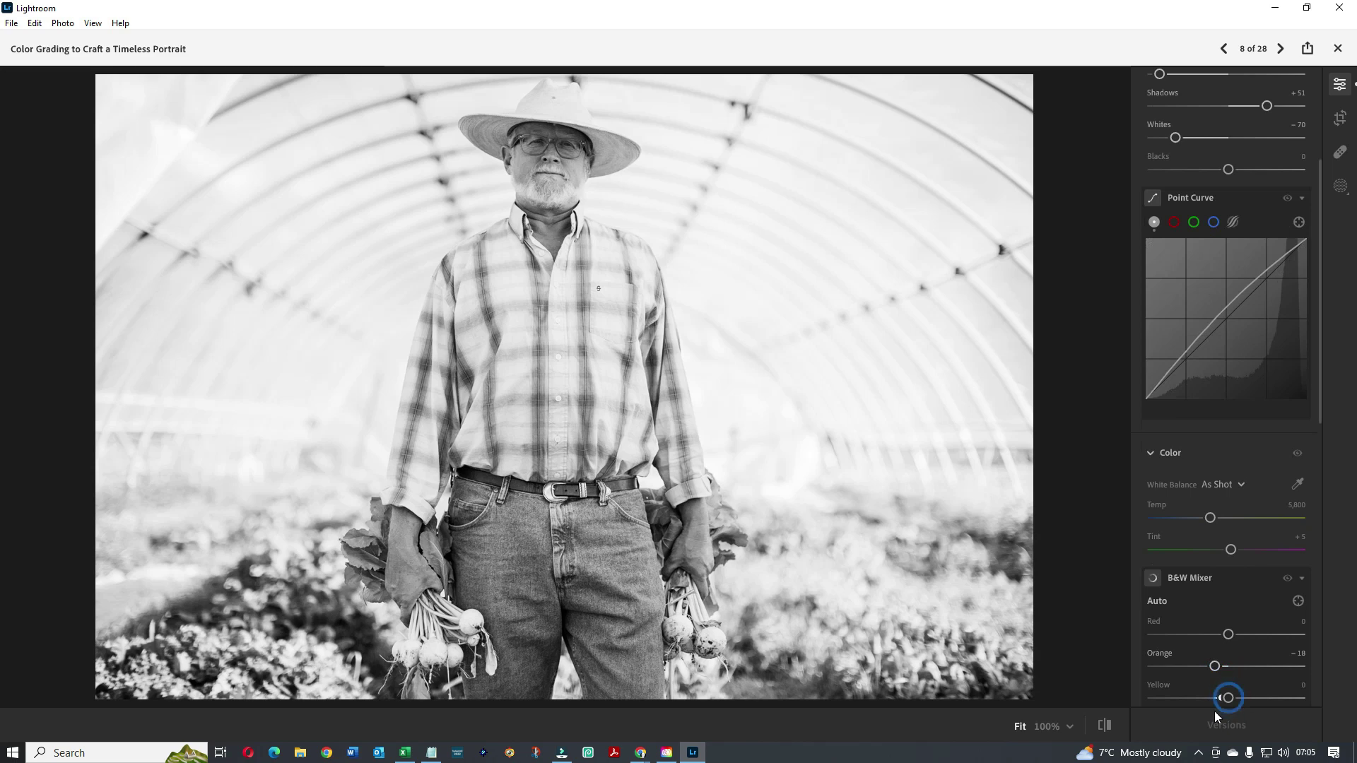
{"action": "left_click_drag", "start_coordinate": [1229, 698], "coordinate": [1214, 699]}
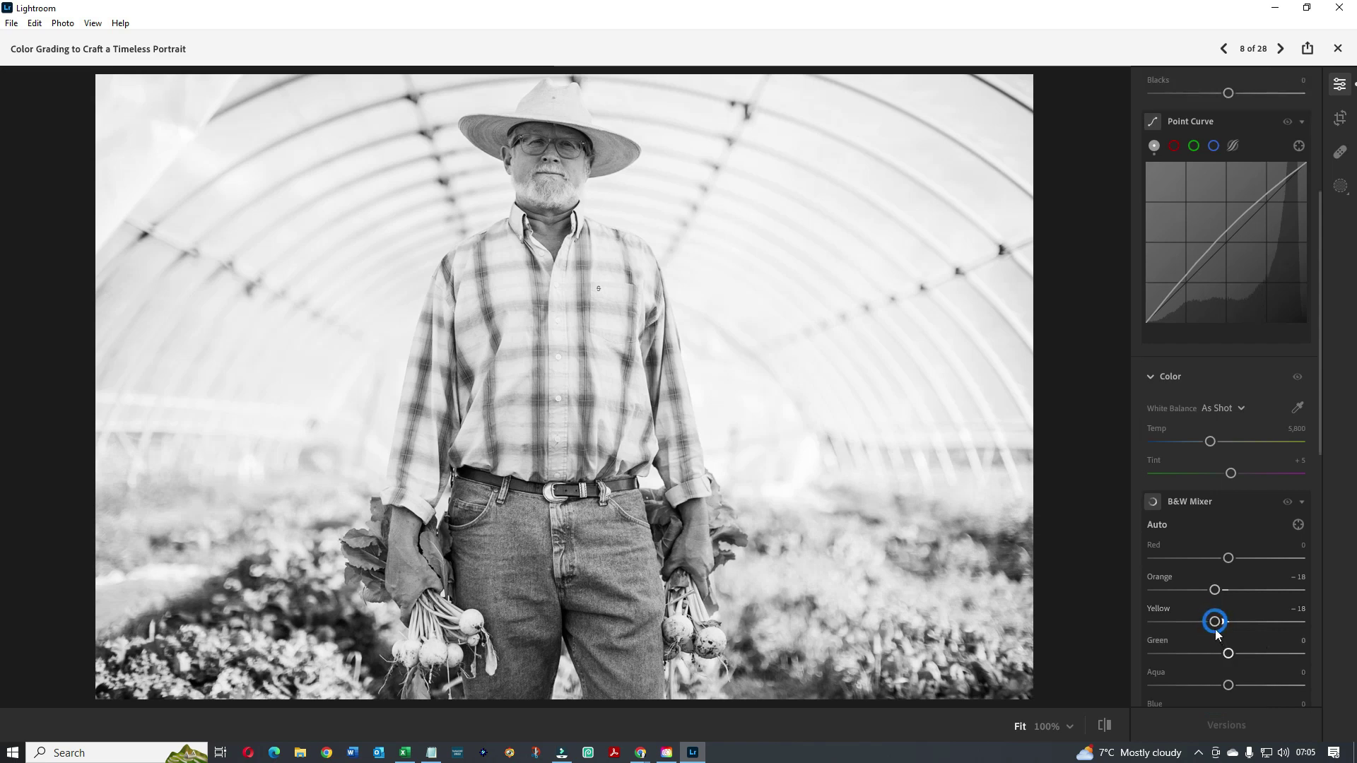
{"action": "left_click_drag", "start_coordinate": [1216, 622], "coordinate": [1222, 627]}
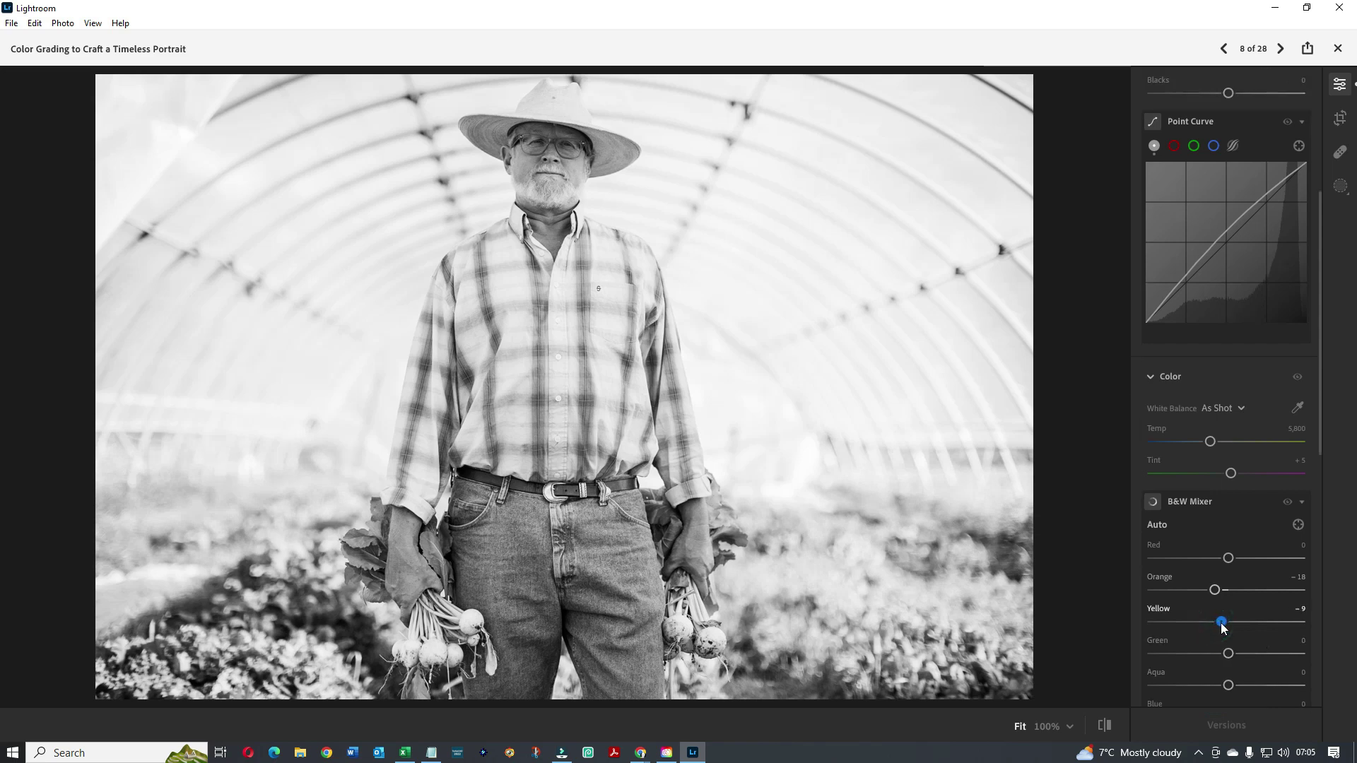
{"action": "left_click", "coordinate": [1200, 654]}
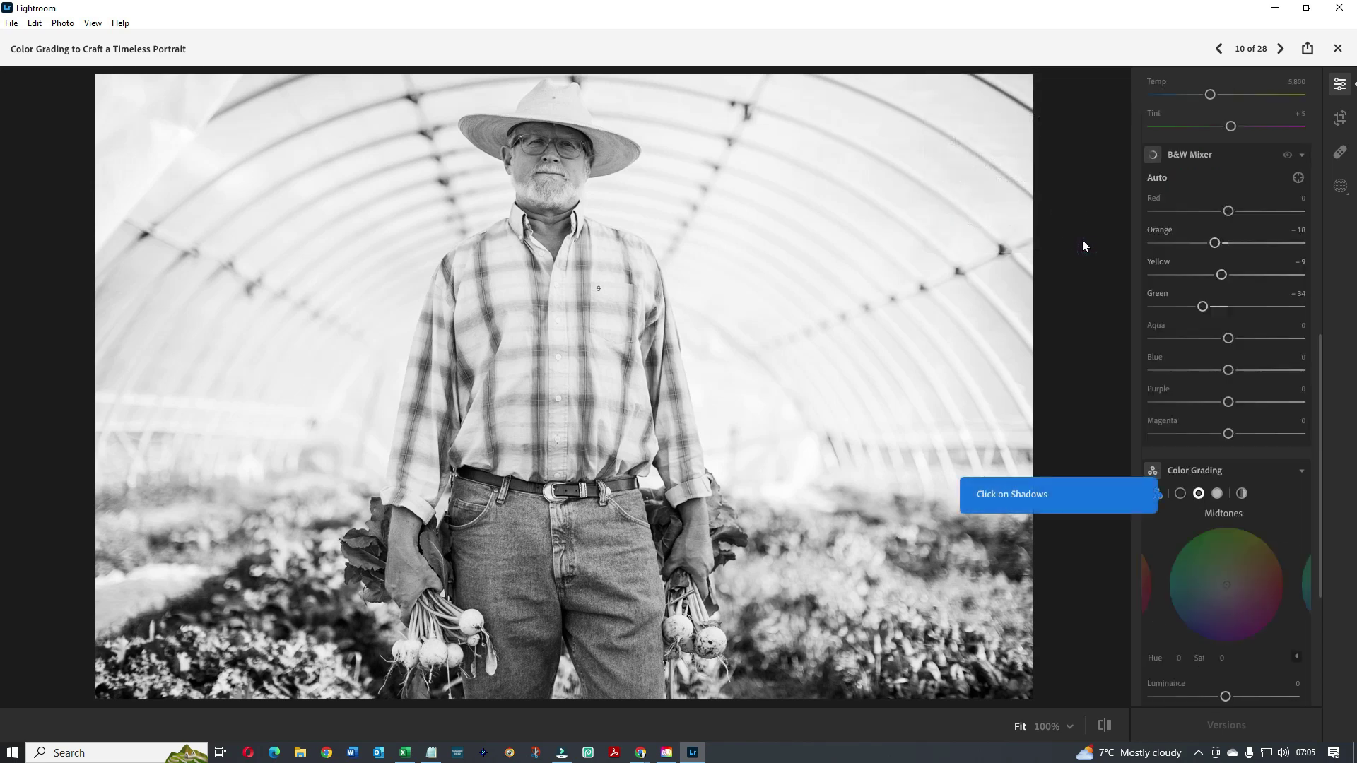
Give the shadows a slight blue tint on the Color Grading shadows wheel.
{"action": "left_click", "coordinate": [1180, 493]}
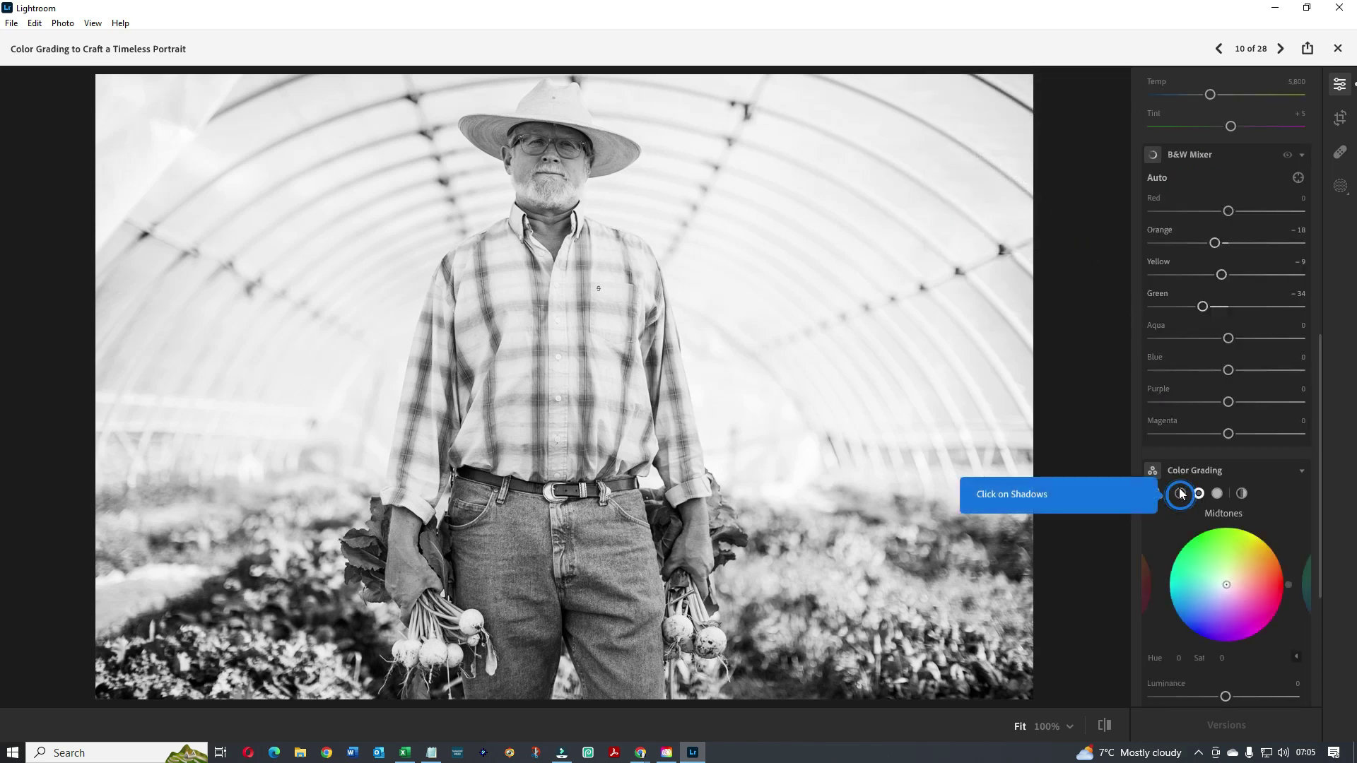
{"action": "left_click", "coordinate": [1181, 494]}
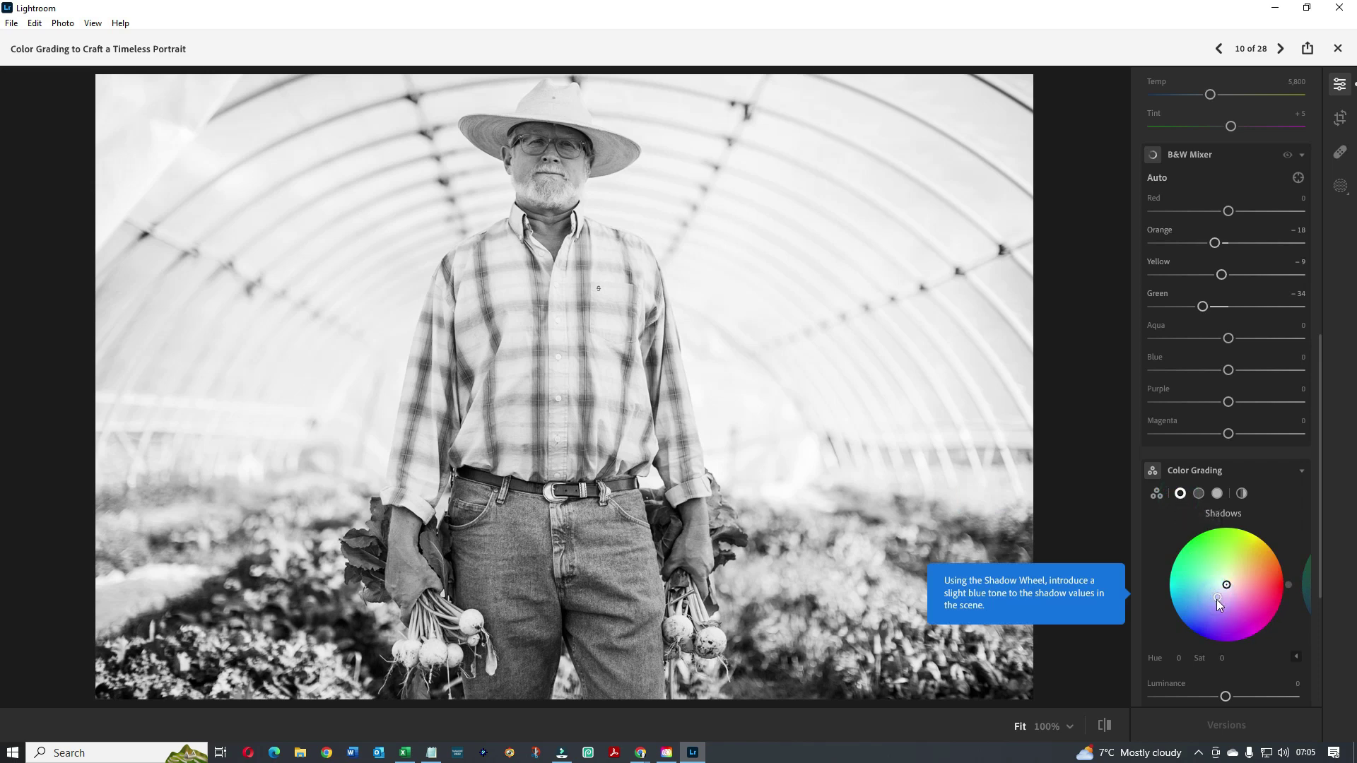
{"action": "mouse_move", "coordinate": [1216, 599]}
{"action": "left_mouse_down"}
{"action": "mouse_move", "coordinate": [1249, 533]}
{"action": "mouse_move", "coordinate": [1214, 522]}
{"action": "left_mouse_up"}
{"action": "mouse_move", "coordinate": [1241, 578]}
{"action": "left_mouse_down"}
{"action": "mouse_move", "coordinate": [1206, 611]}
{"action": "mouse_move", "coordinate": [1226, 584]}
{"action": "left_mouse_up"}
{"action": "mouse_move", "coordinate": [1222, 588]}
{"action": "left_mouse_down"}
{"action": "mouse_move", "coordinate": [1216, 598]}
{"action": "mouse_move", "coordinate": [1230, 576]}
{"action": "mouse_move", "coordinate": [1217, 598]}
{"action": "left_mouse_up"}
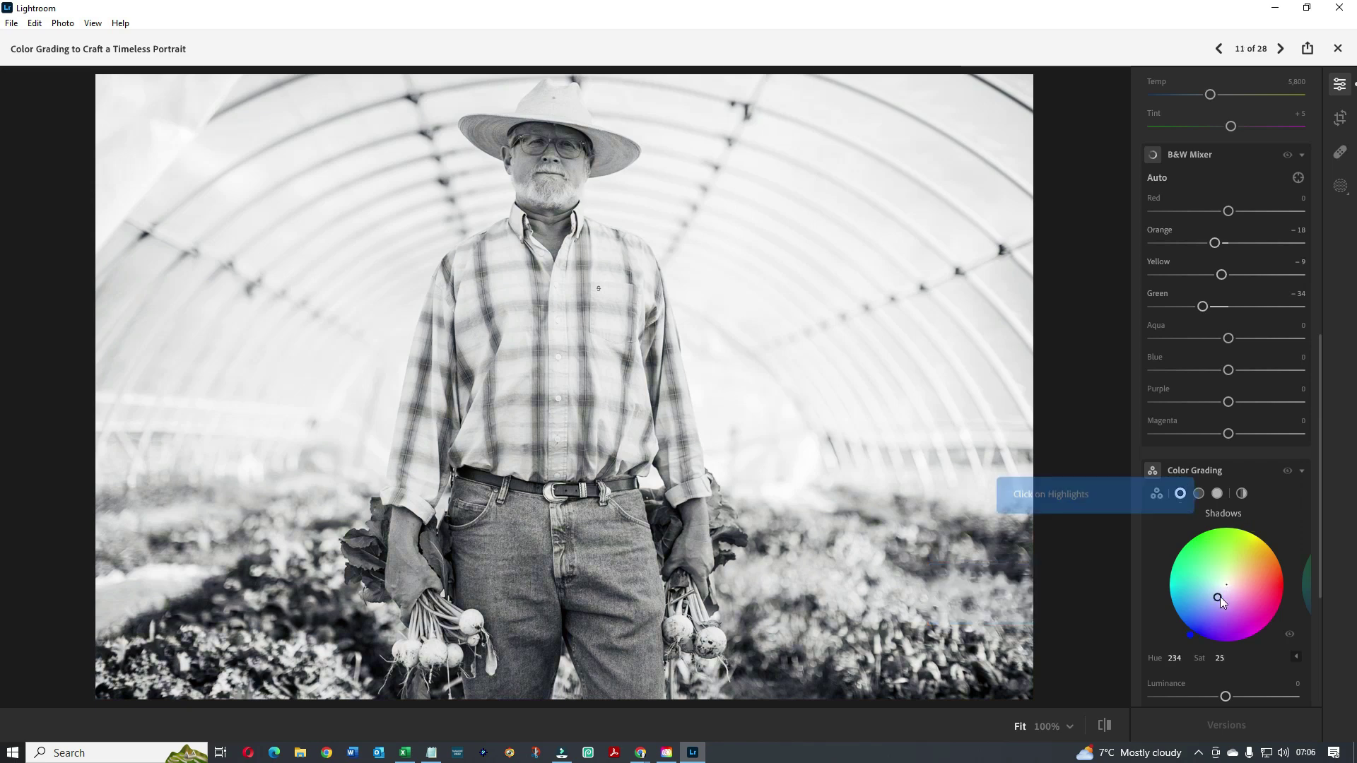
Tint the highlights golden-orange at Hue 39, Sat 26, with Blending 18 and Balance +22.
{"action": "left_click", "coordinate": [1218, 494]}
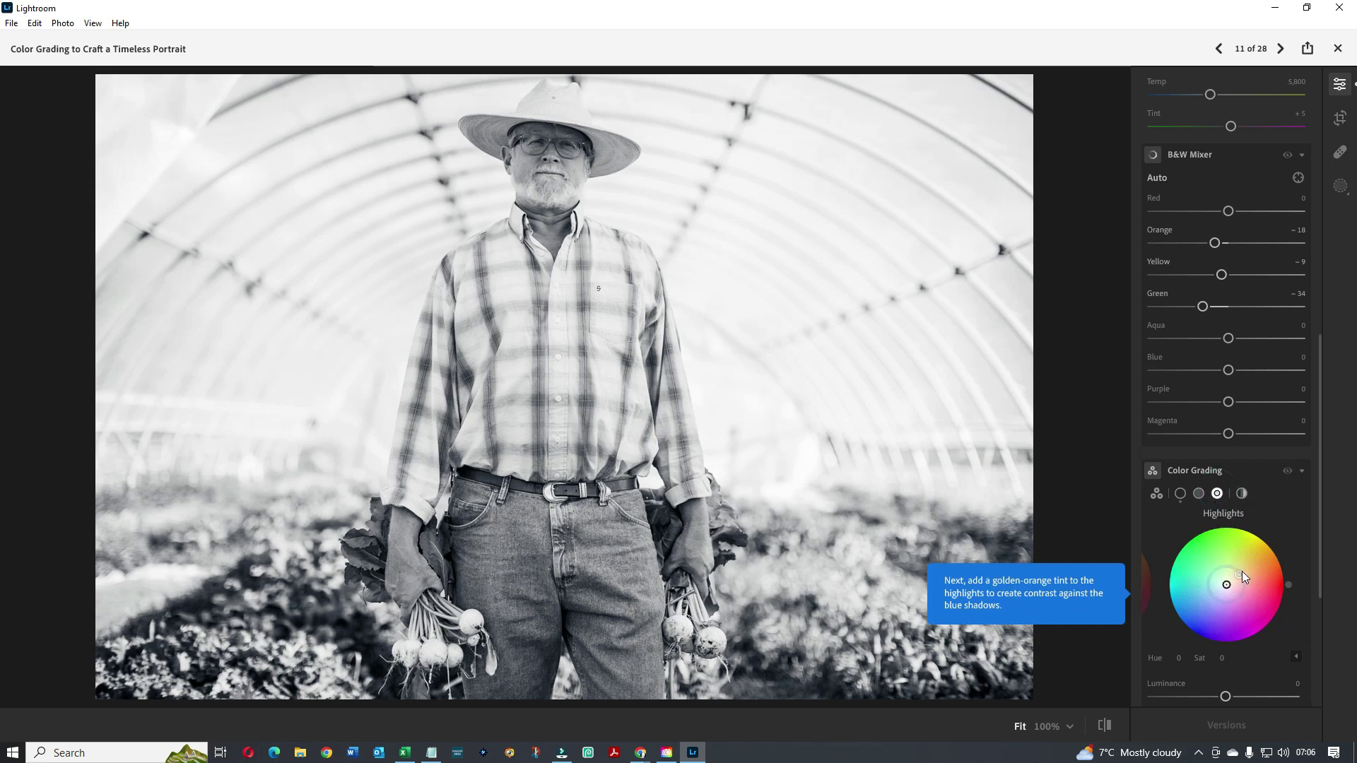
{"action": "mouse_move", "coordinate": [1227, 584]}
{"action": "left_mouse_down"}
{"action": "mouse_move", "coordinate": [1240, 575]}
{"action": "mouse_move", "coordinate": [1172, 559]}
{"action": "mouse_move", "coordinate": [1240, 574]}
{"action": "left_mouse_up"}
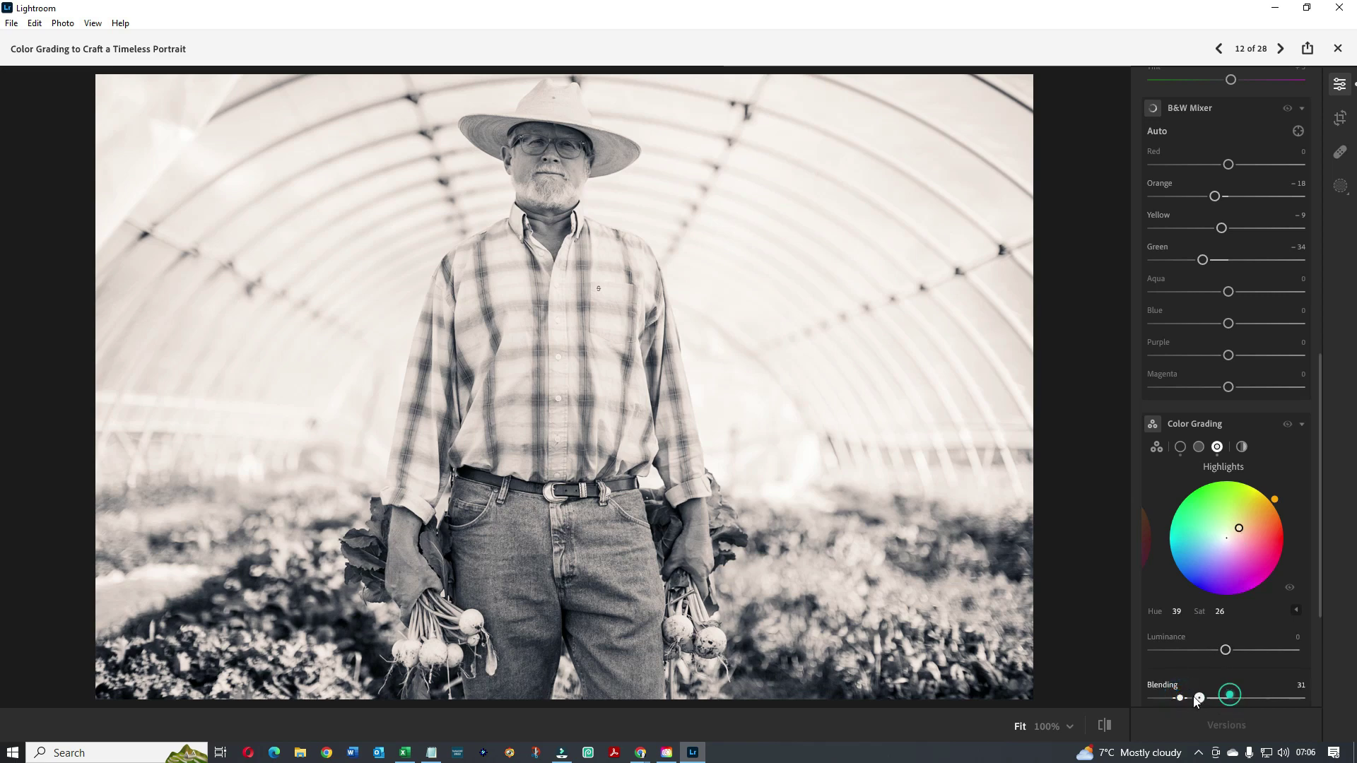
{"action": "left_click_drag", "start_coordinate": [1229, 698], "coordinate": [1182, 698]}
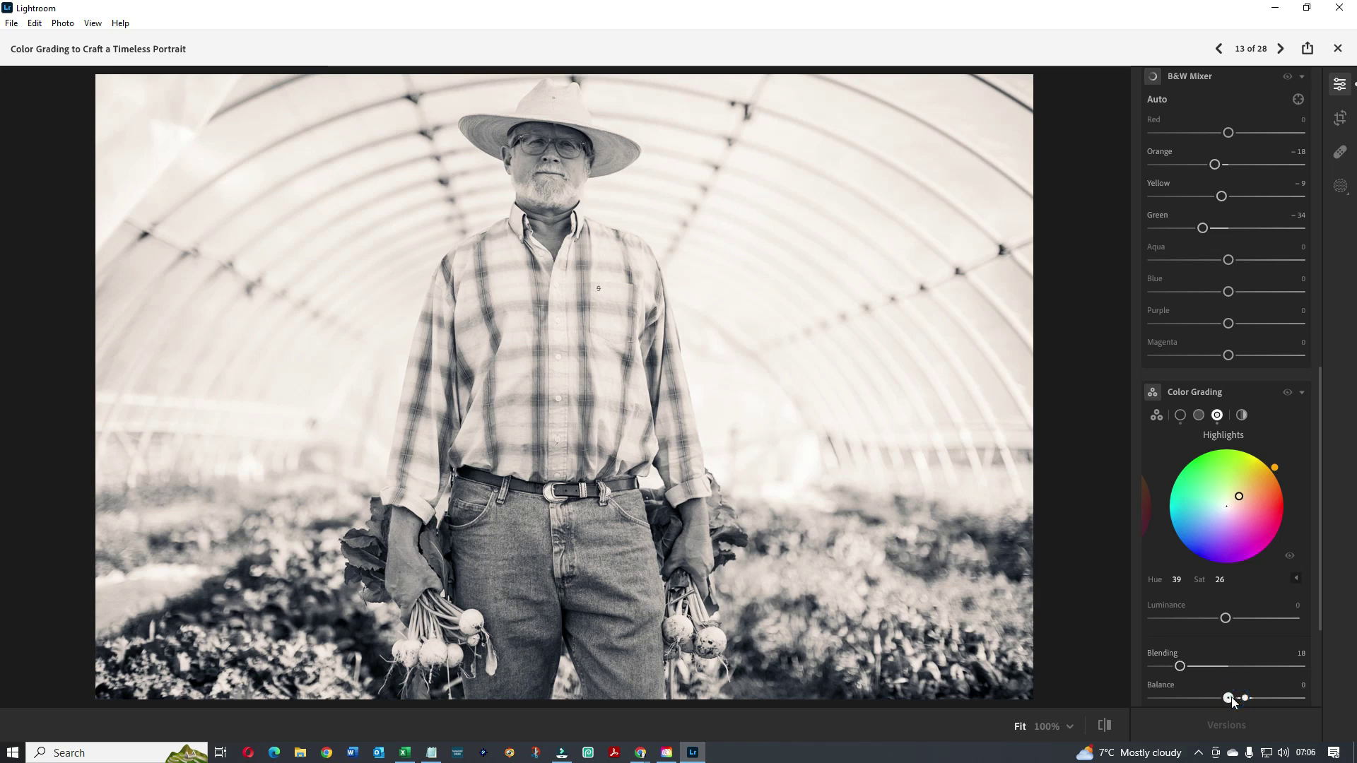
{"action": "left_click_drag", "start_coordinate": [1230, 698], "coordinate": [1247, 699]}
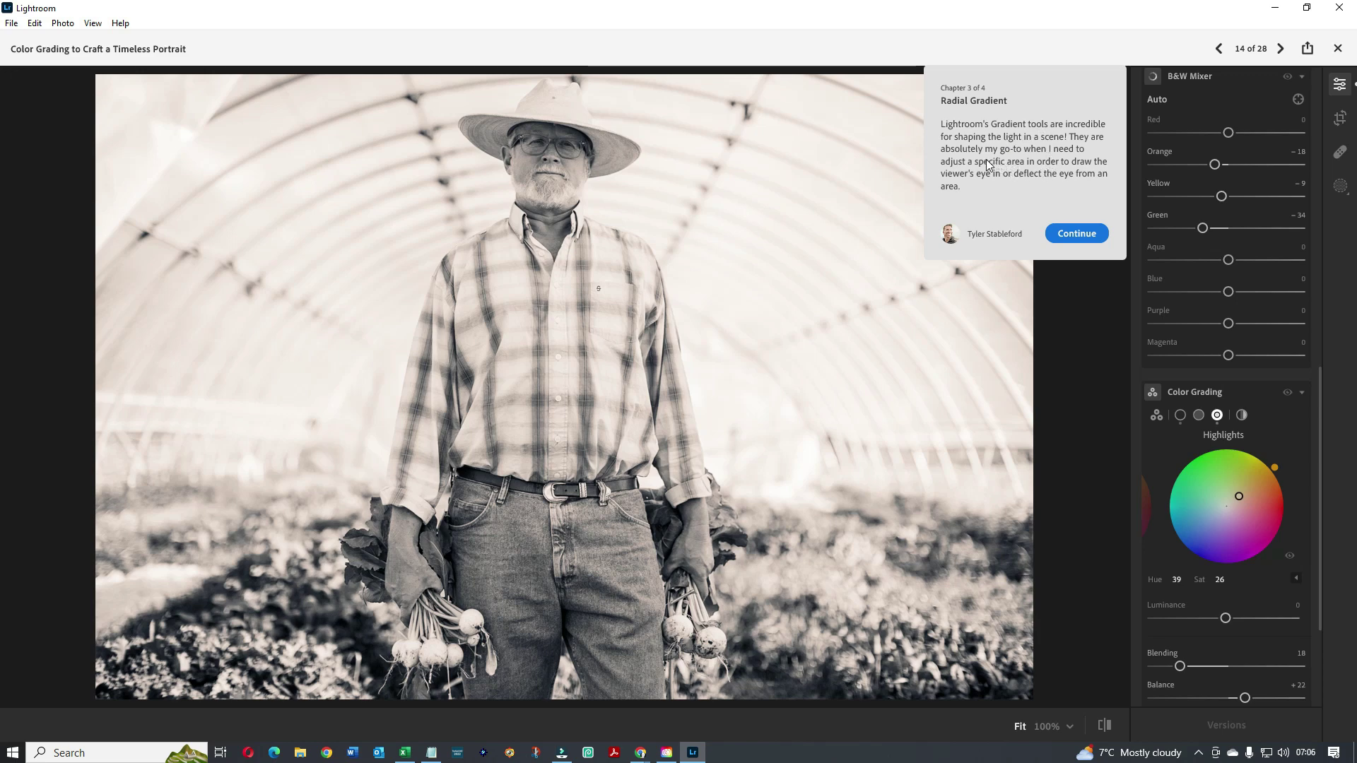
Draw a radial gradient mask on the greenhouse's bright right side.
{"action": "left_click", "coordinate": [1077, 234]}
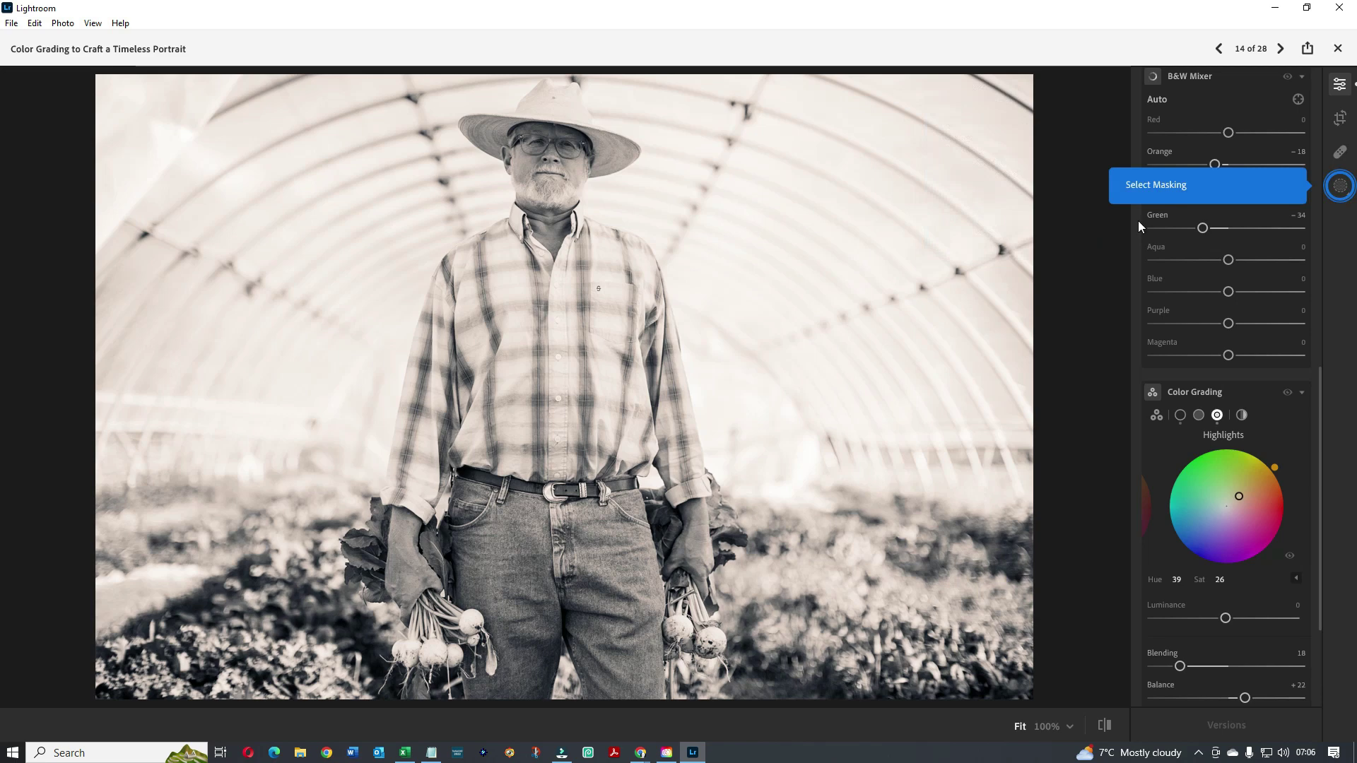
{"action": "left_click", "coordinate": [1343, 189]}
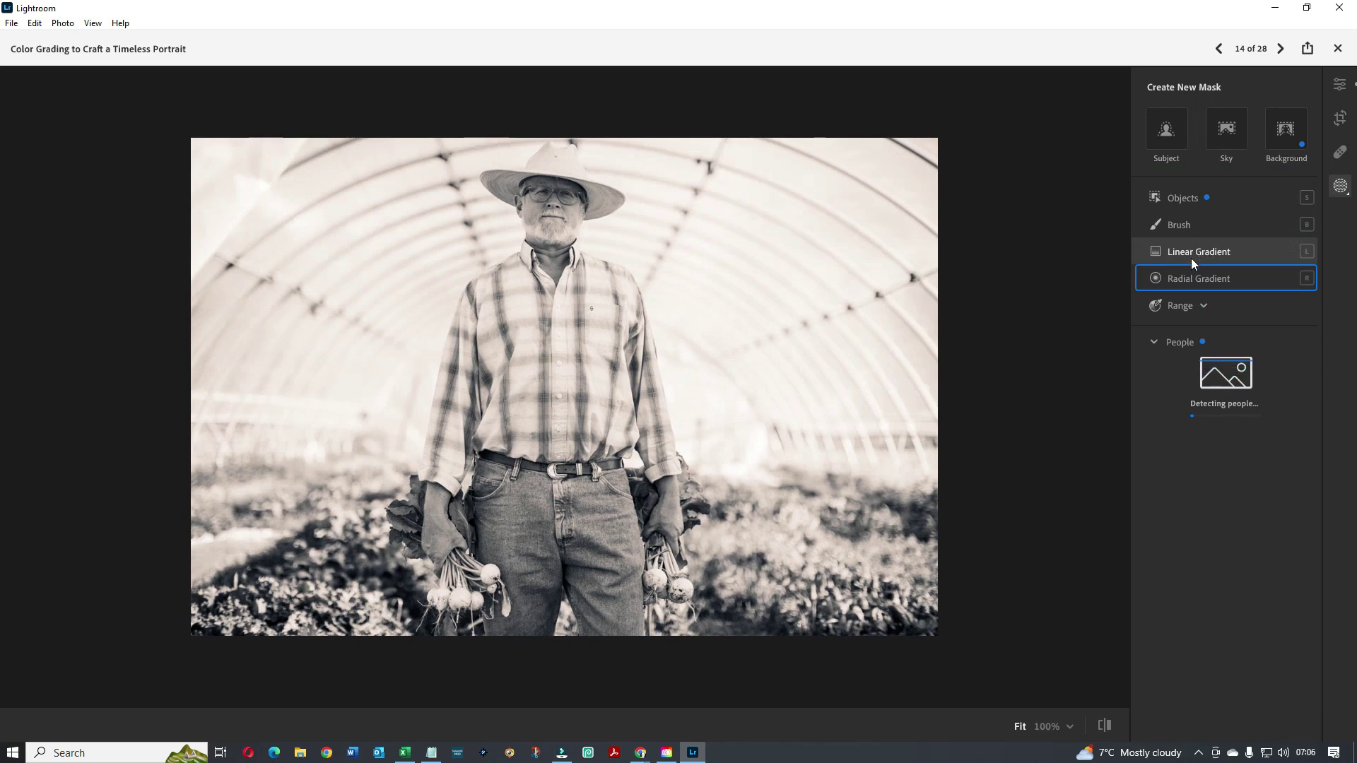
{"action": "left_click", "coordinate": [1181, 277]}
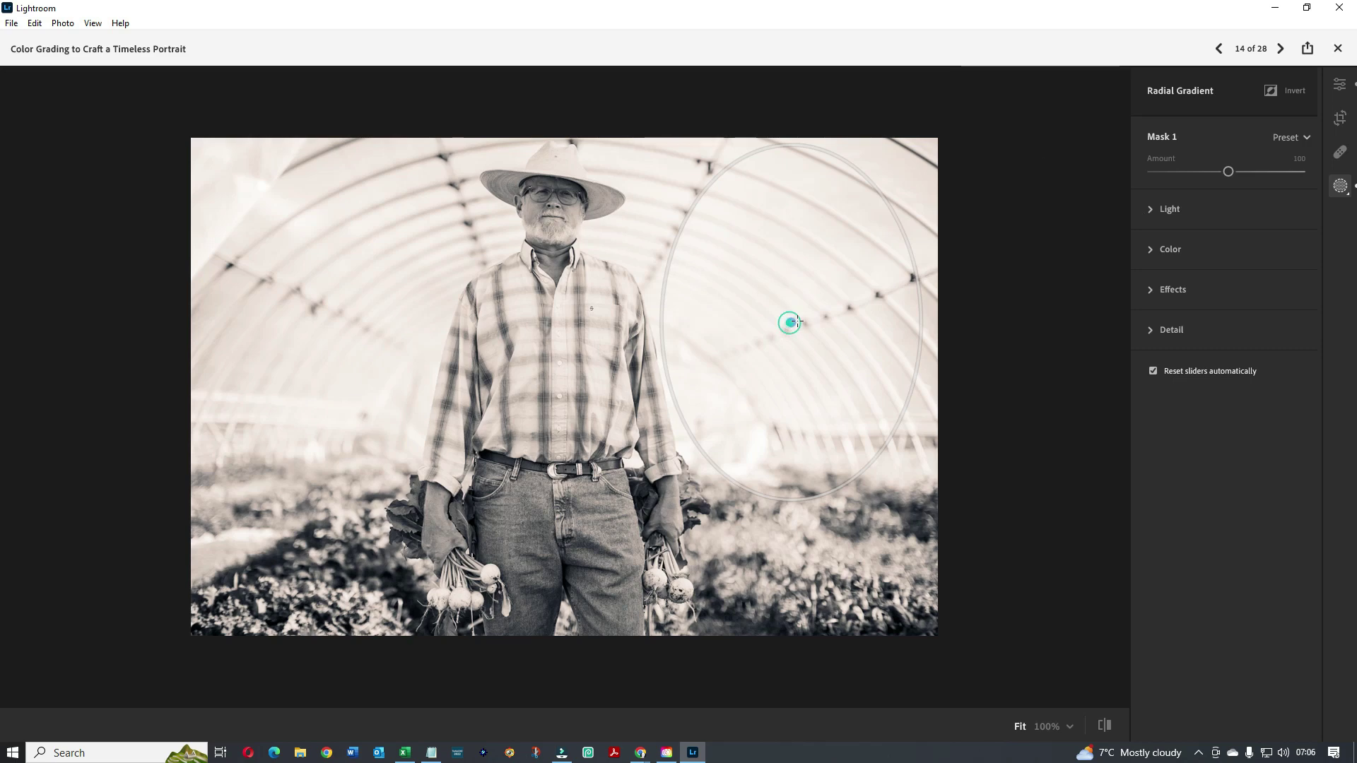
{"action": "left_click_drag", "start_coordinate": [843, 293], "coordinate": [912, 293]}
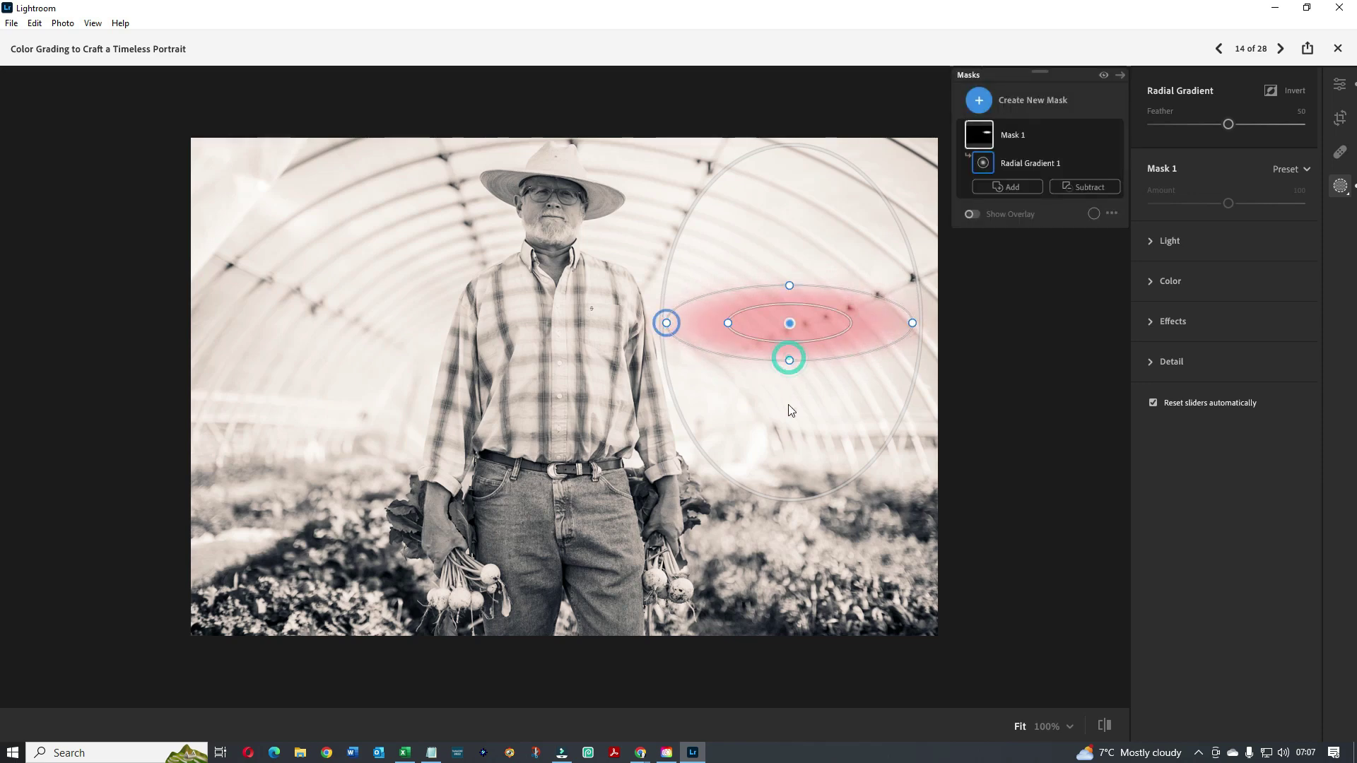
Reshape the radial gradient into a tall, slightly tilted oval.
{"action": "left_click_drag", "start_coordinate": [666, 323], "coordinate": [879, 327]}
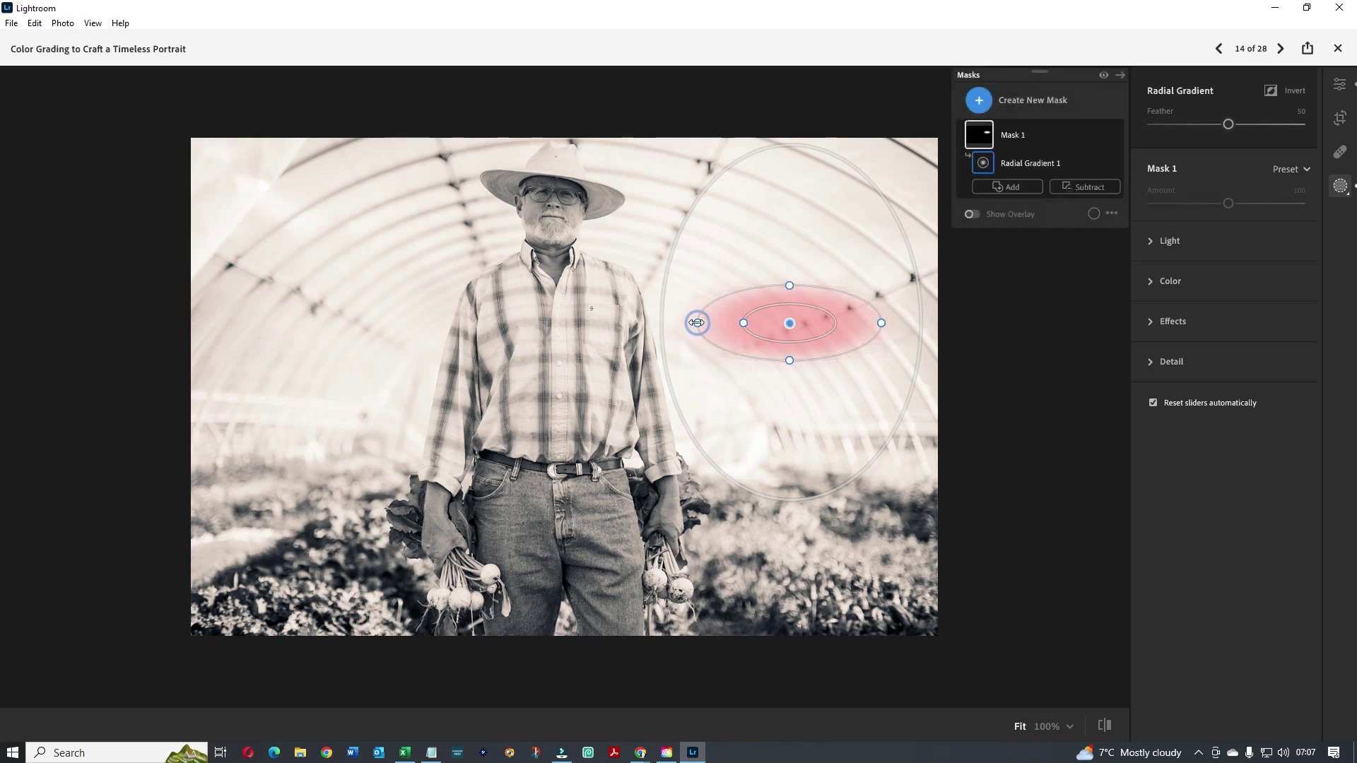
{"action": "left_click_drag", "start_coordinate": [698, 323], "coordinate": [658, 322]}
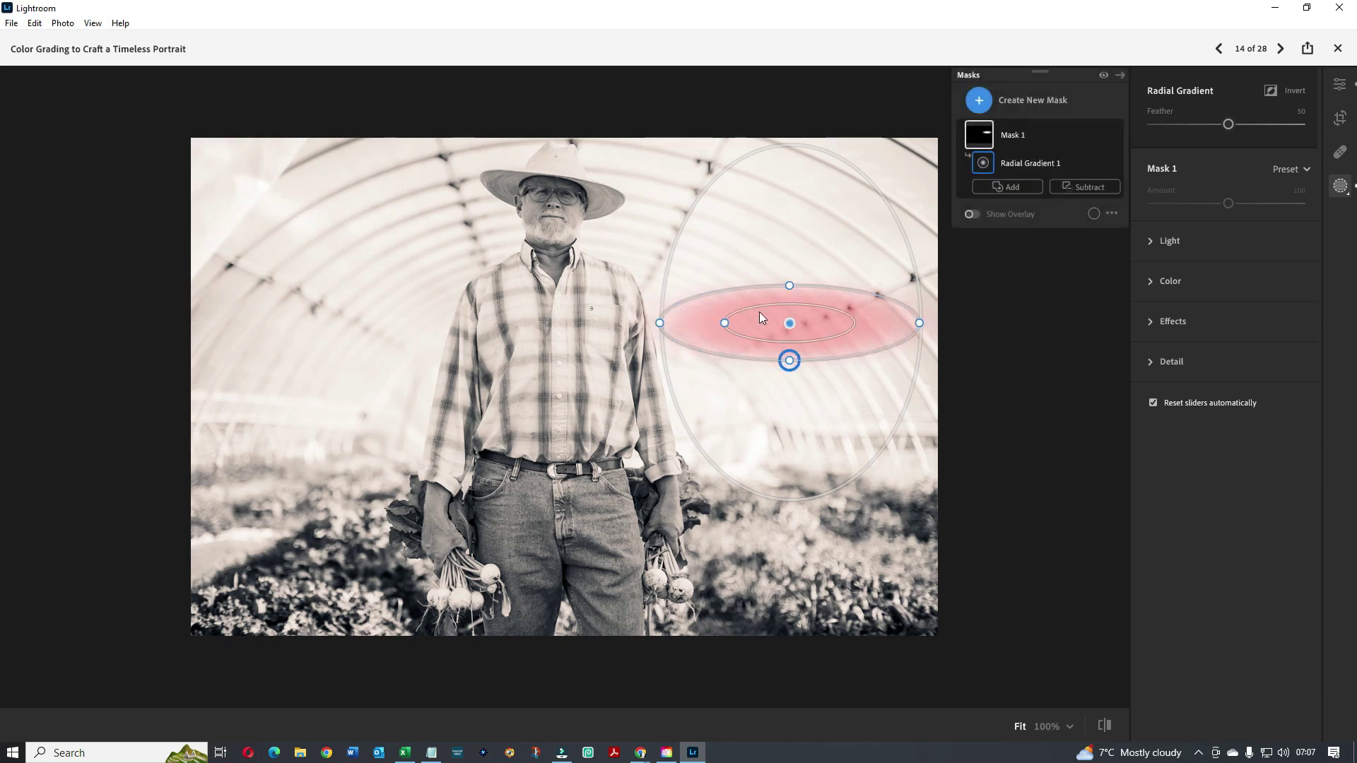
{"action": "left_click_drag", "start_coordinate": [790, 349], "coordinate": [790, 462]}
{"action": "left_click_drag", "start_coordinate": [790, 360], "coordinate": [786, 500]}
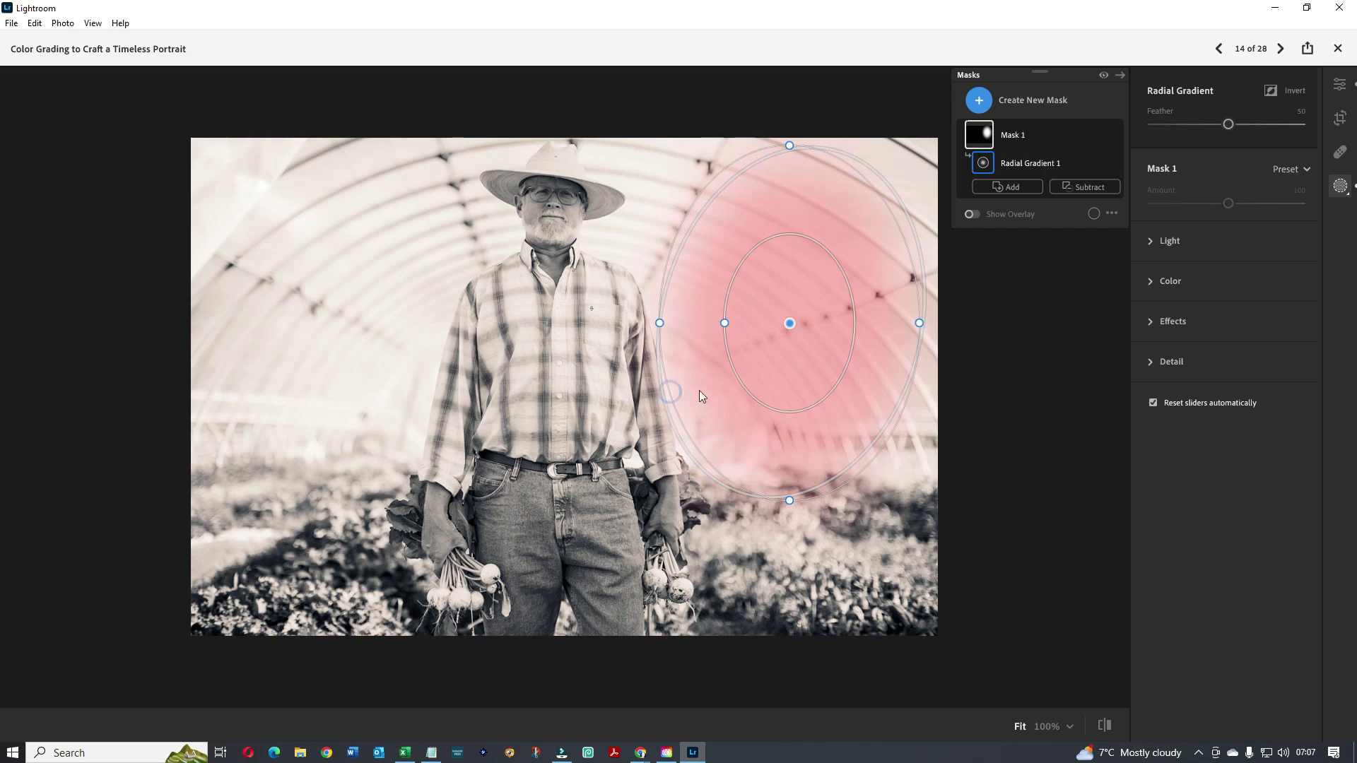
{"action": "left_click_drag", "start_coordinate": [677, 401], "coordinate": [660, 331]}
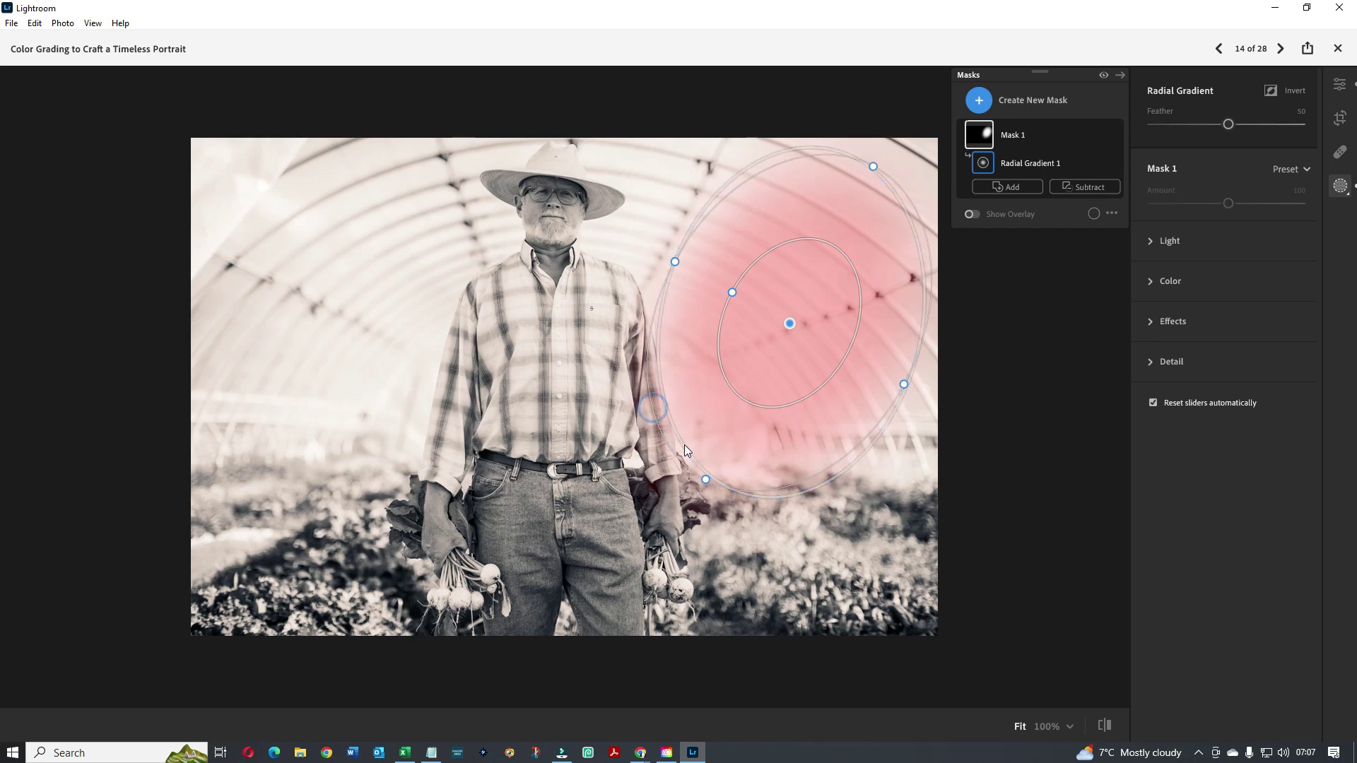
{"action": "left_click_drag", "start_coordinate": [659, 408], "coordinate": [688, 450]}
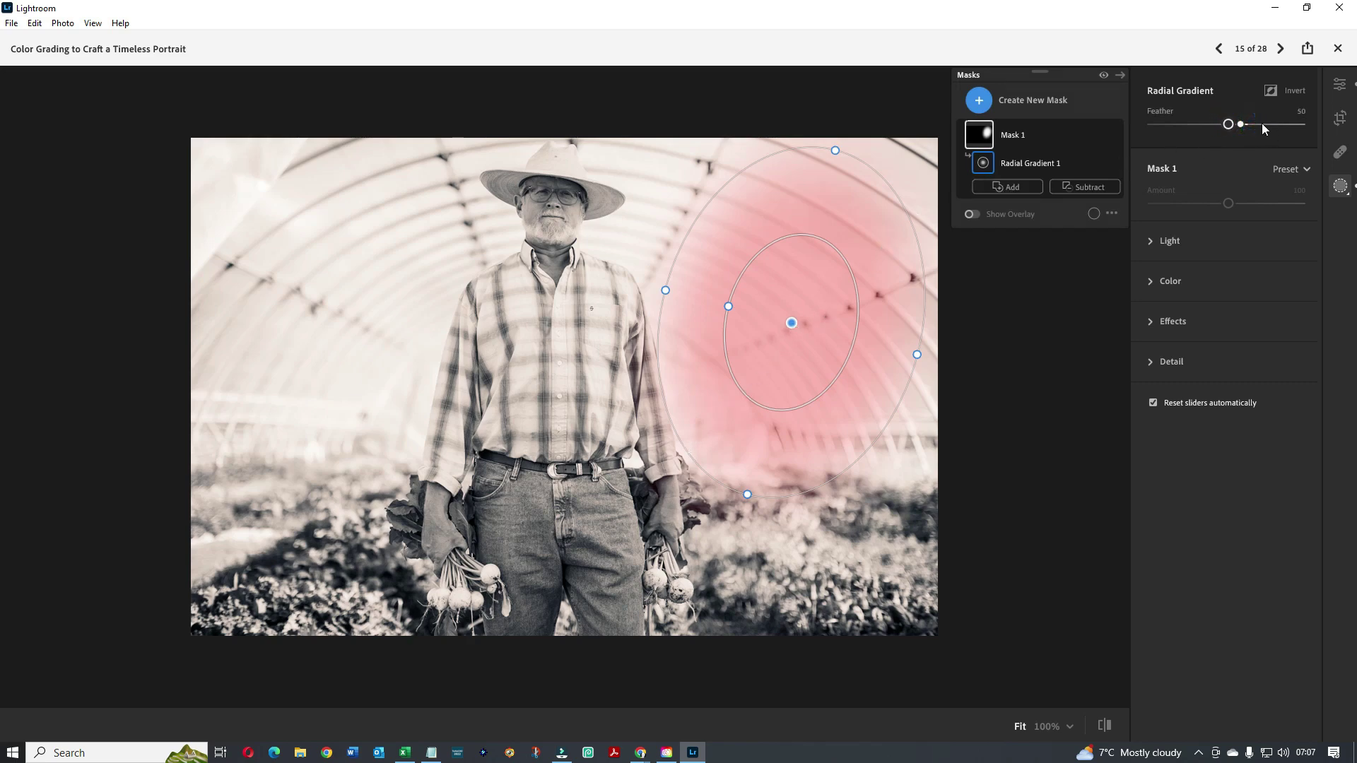
Feather Mask 1 to 58 and lower its Highlights to −75 and Whites to −22.
{"action": "left_click", "coordinate": [1229, 124]}
{"action": "left_click_drag", "start_coordinate": [1228, 124], "coordinate": [1241, 125]}
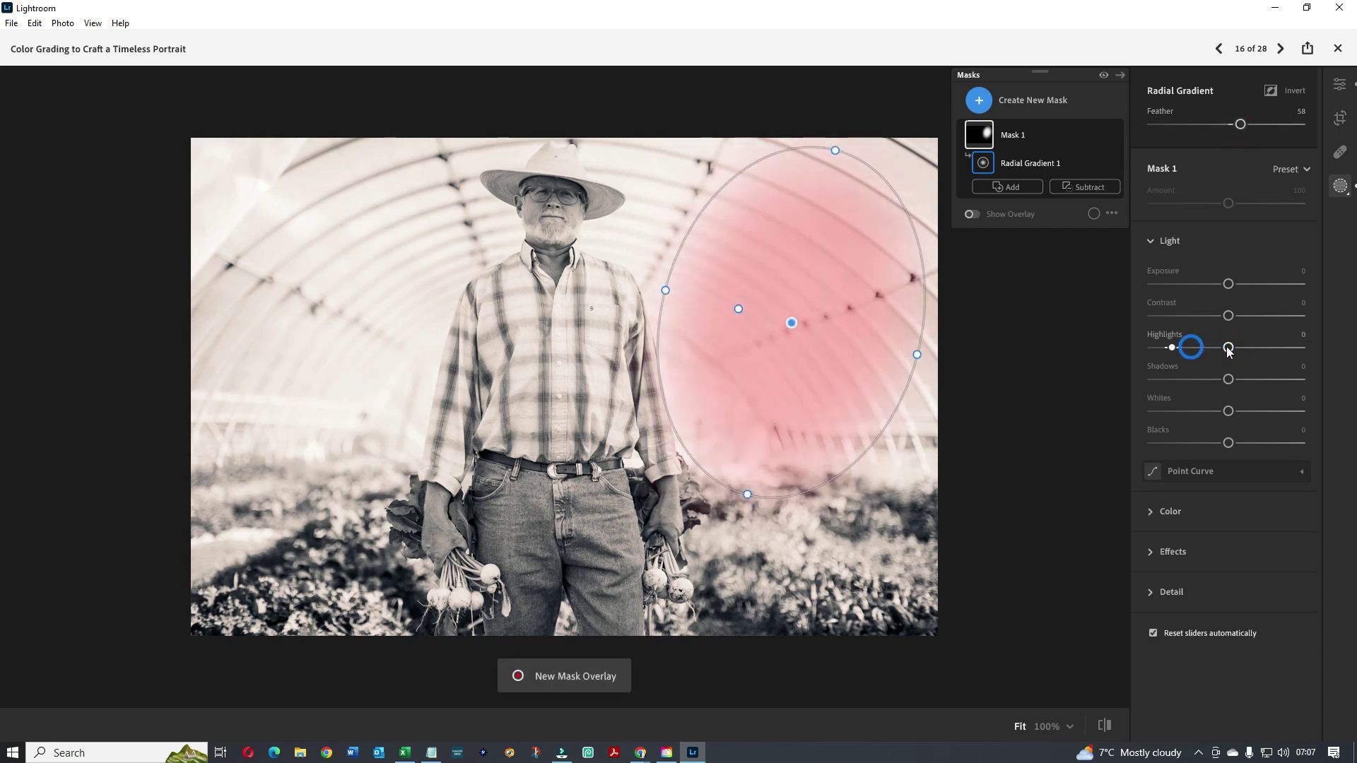
{"action": "left_click_drag", "start_coordinate": [1229, 350], "coordinate": [1172, 350]}
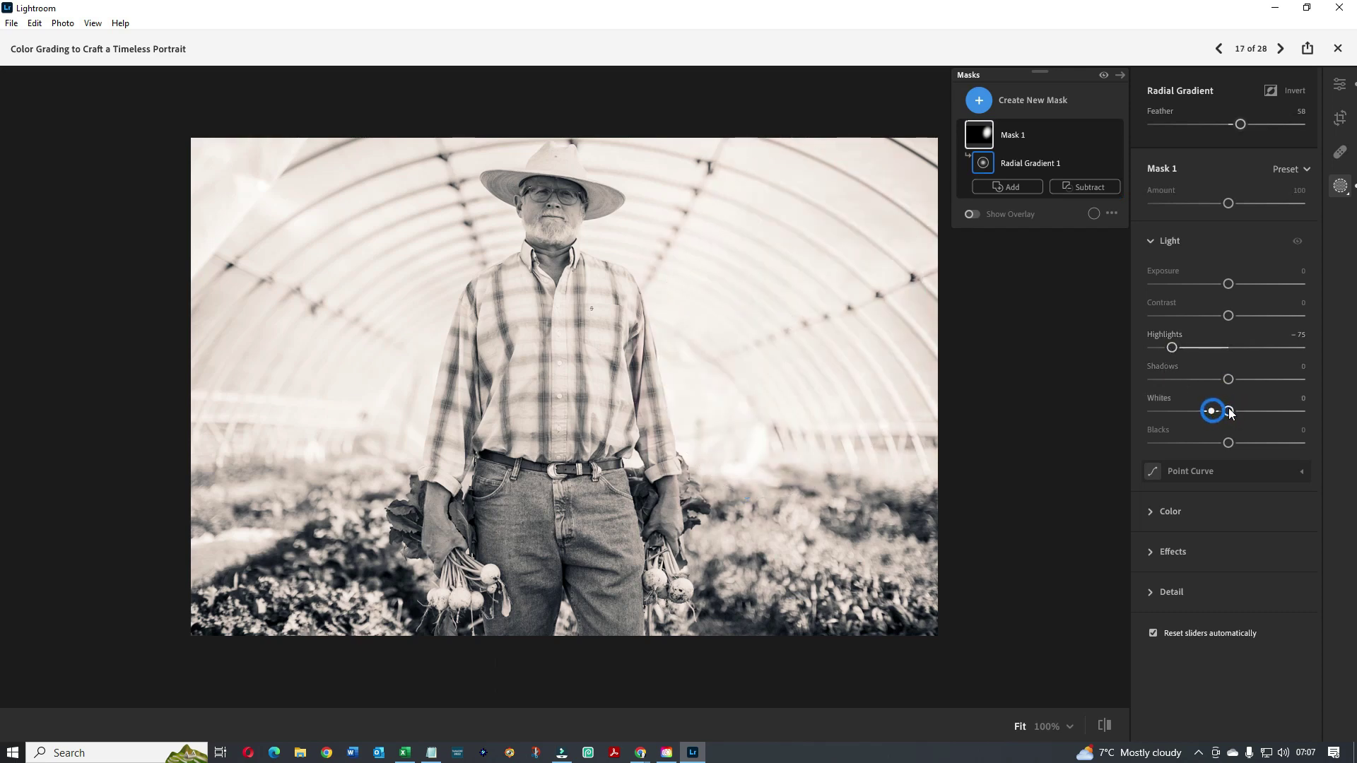
{"action": "left_click_drag", "start_coordinate": [1227, 411], "coordinate": [1210, 410]}
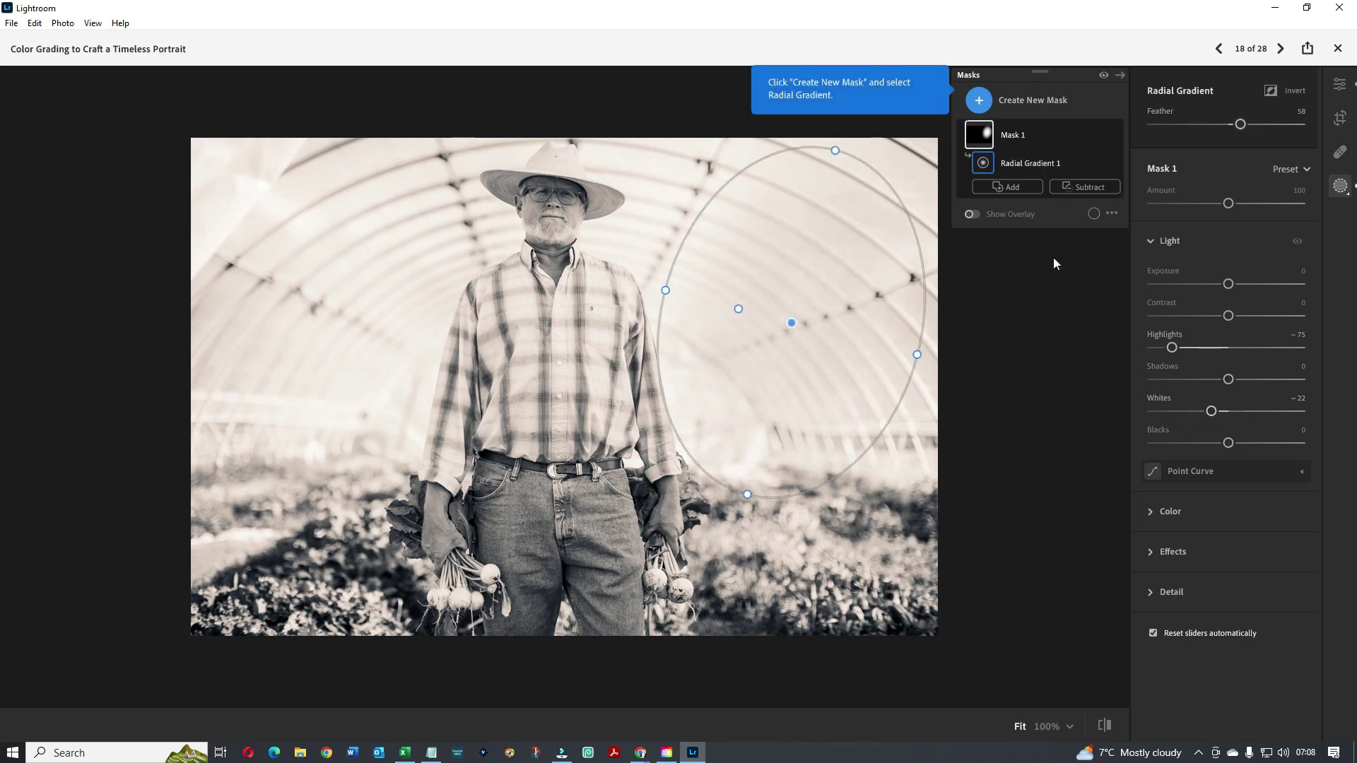
Draw Mask 2 as a radial gradient over the left greenhouse side with Highlights −75, Whites −22.
{"action": "left_click", "coordinate": [980, 102]}
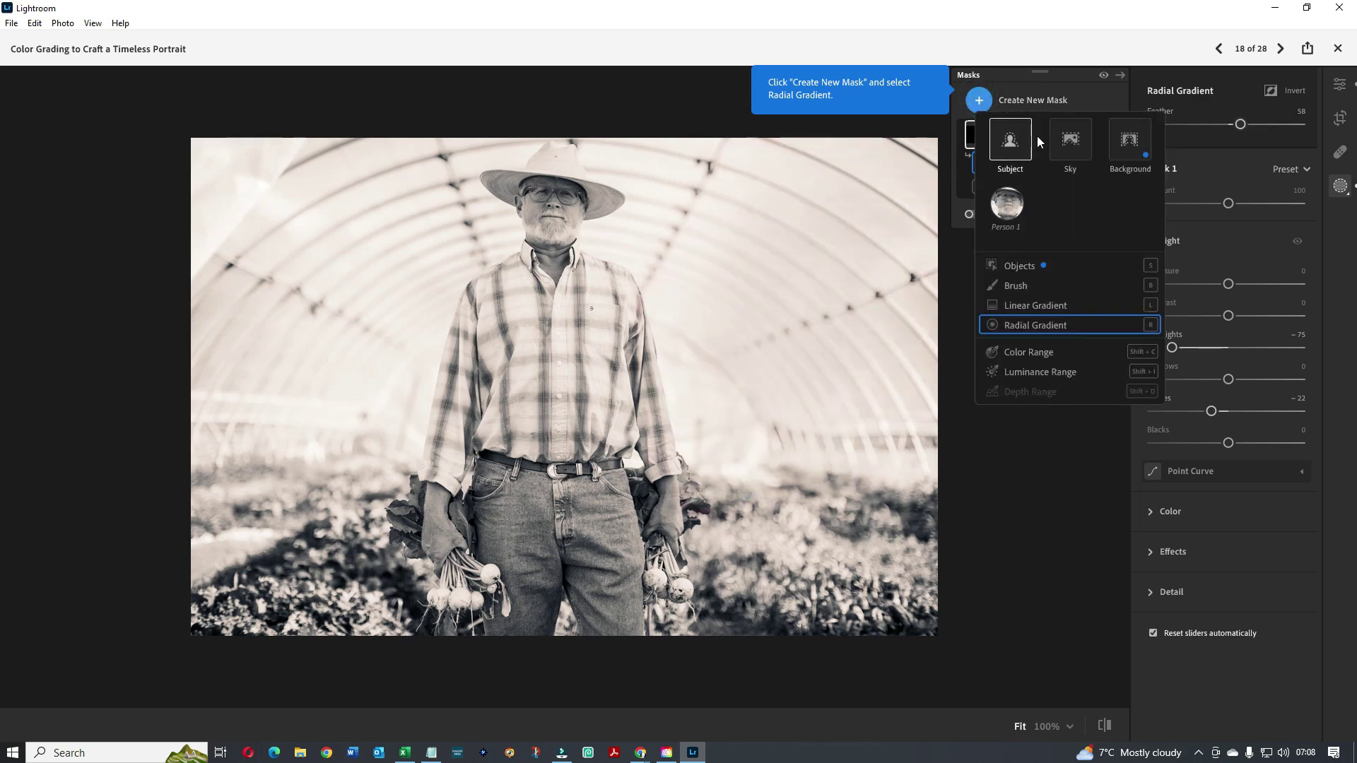
{"action": "left_click", "coordinate": [1056, 323]}
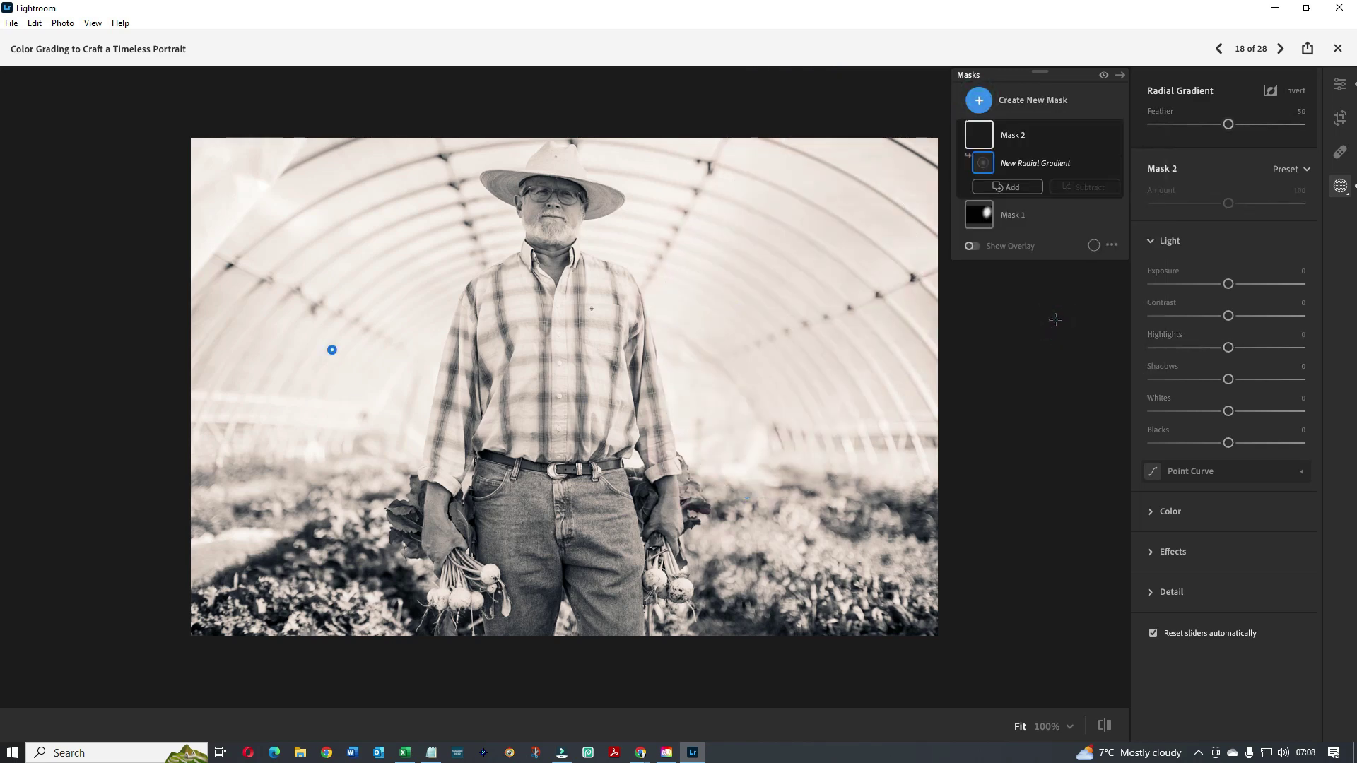
{"action": "left_click_drag", "start_coordinate": [332, 349], "coordinate": [440, 515]}
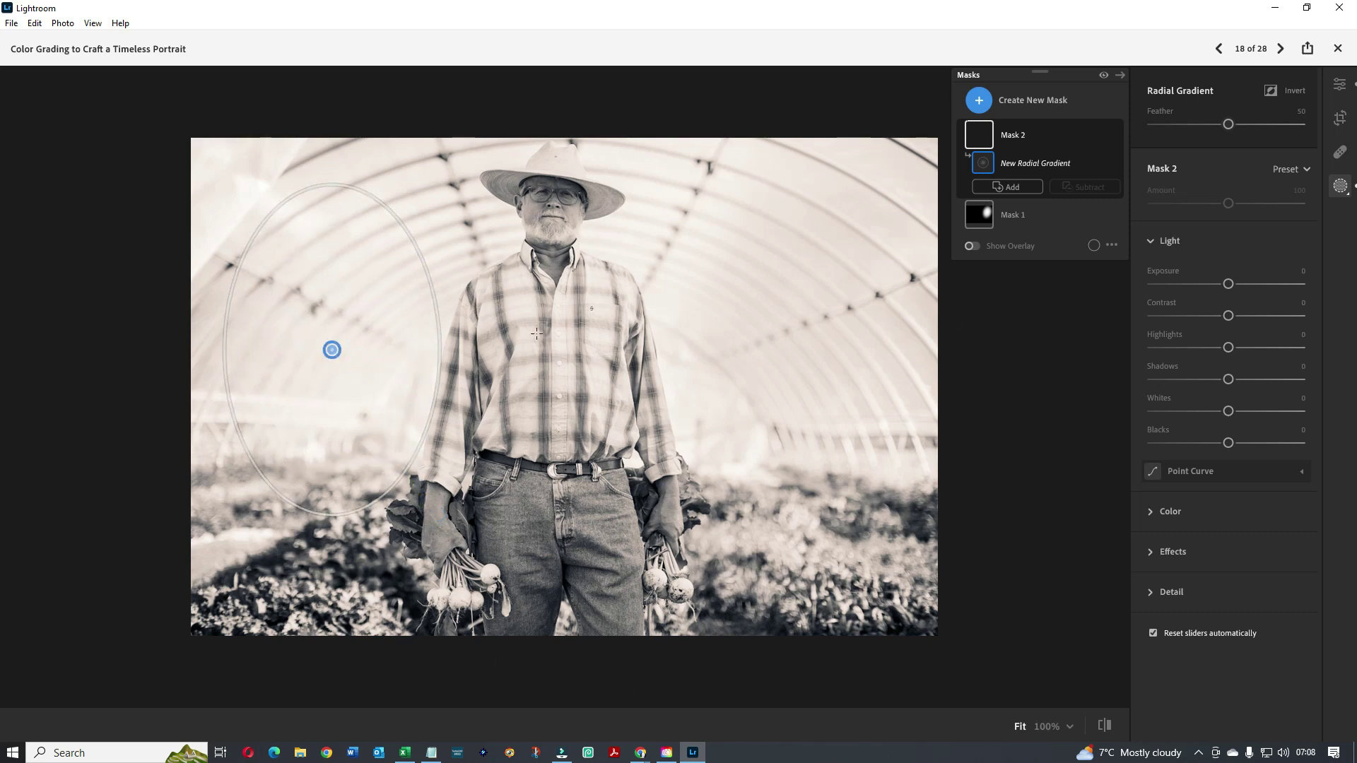
{"action": "left_click_drag", "start_coordinate": [332, 350], "coordinate": [438, 514]}
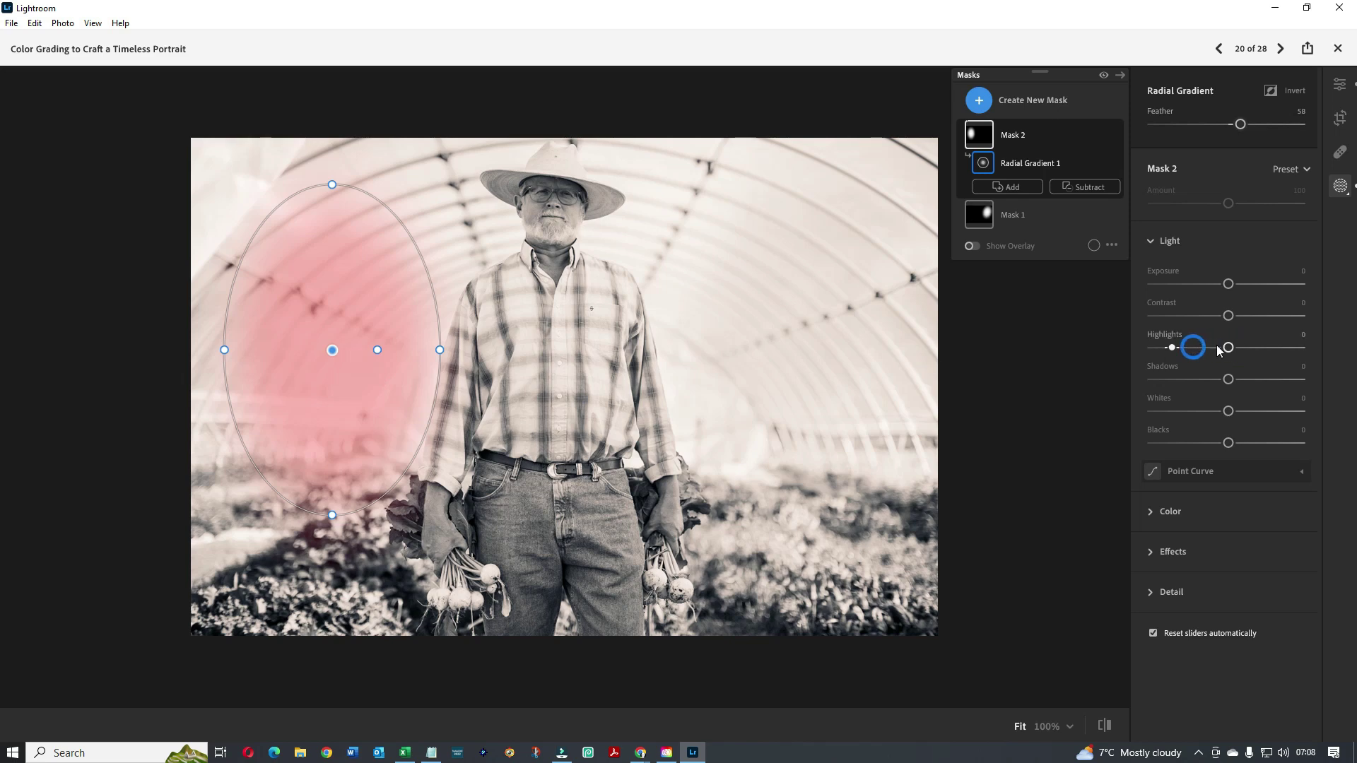
{"action": "left_click_drag", "start_coordinate": [1228, 347], "coordinate": [1174, 349]}
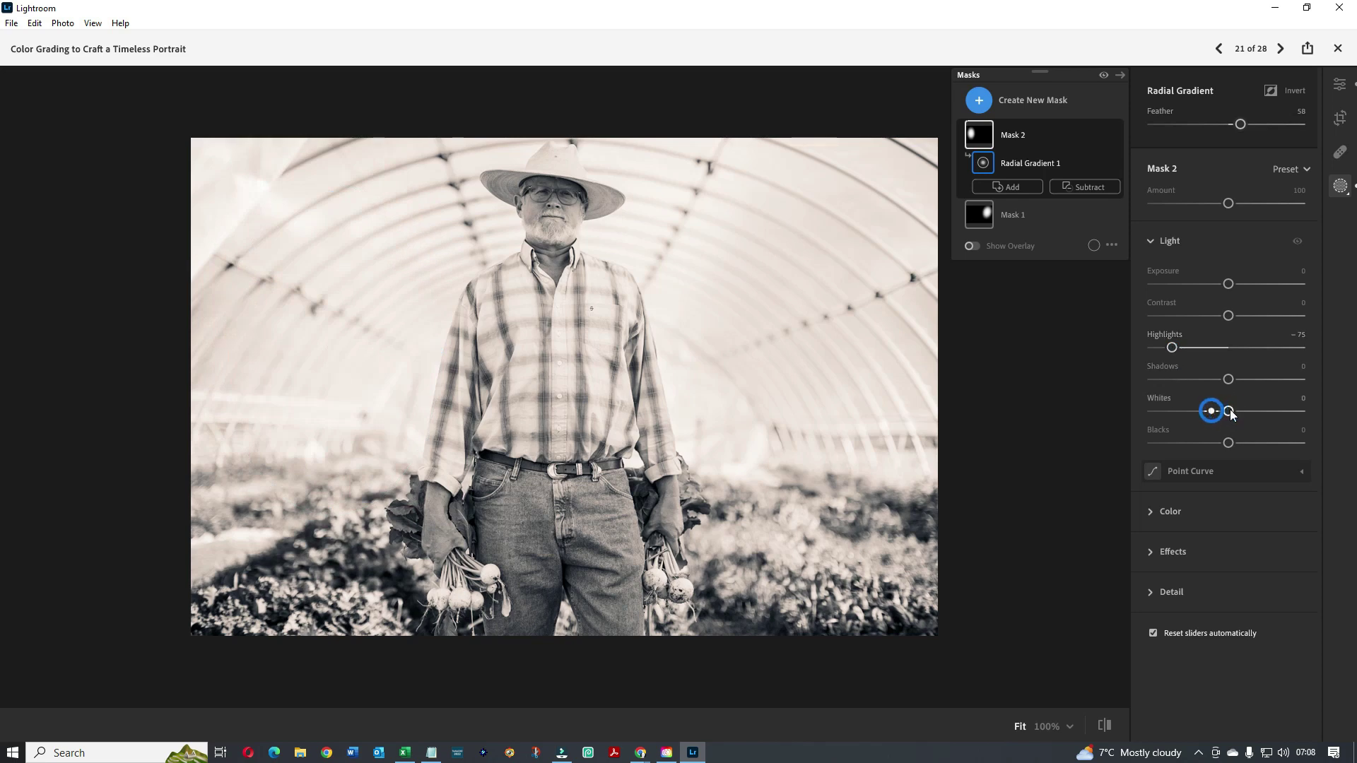
{"action": "left_click_drag", "start_coordinate": [1228, 415], "coordinate": [1212, 415]}
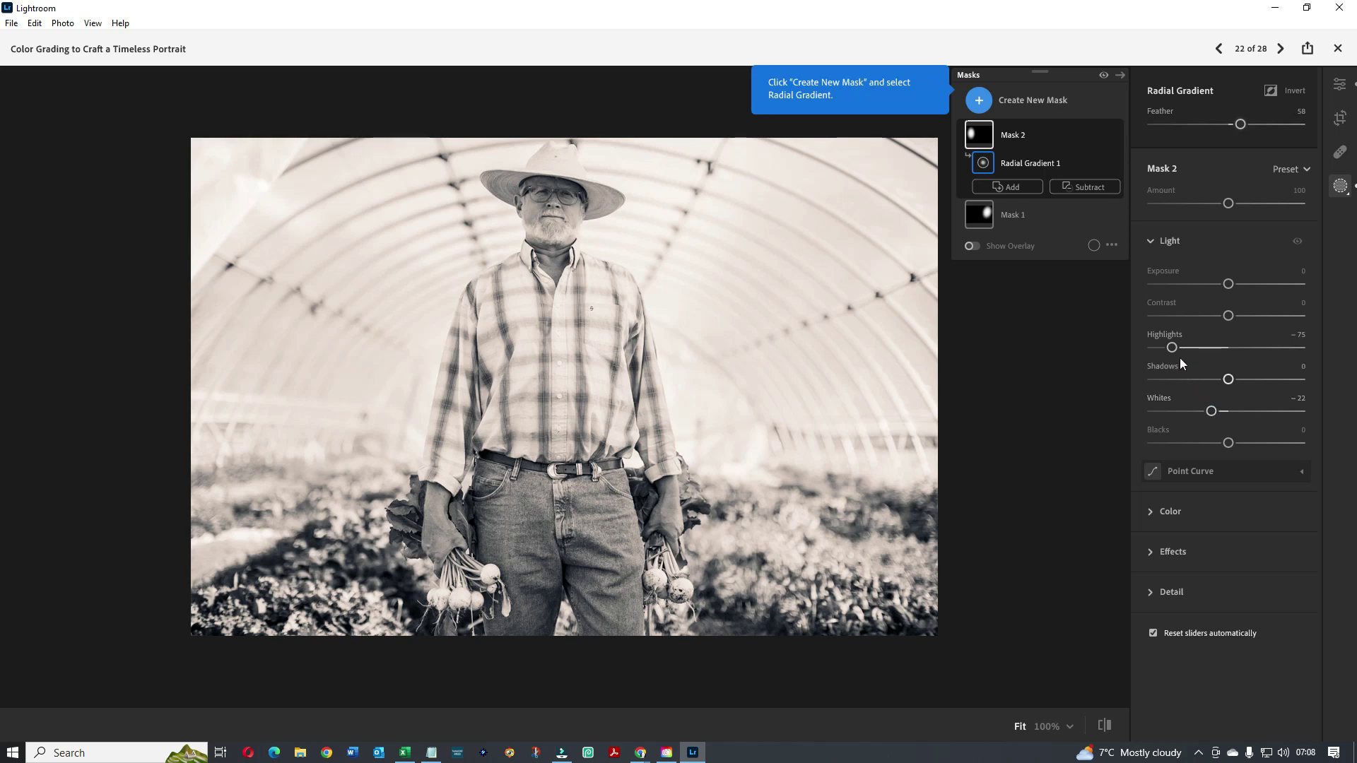
Create Mask 3, a radial gradient over the man's face, feathered to 100.
{"action": "left_click", "coordinate": [980, 101]}
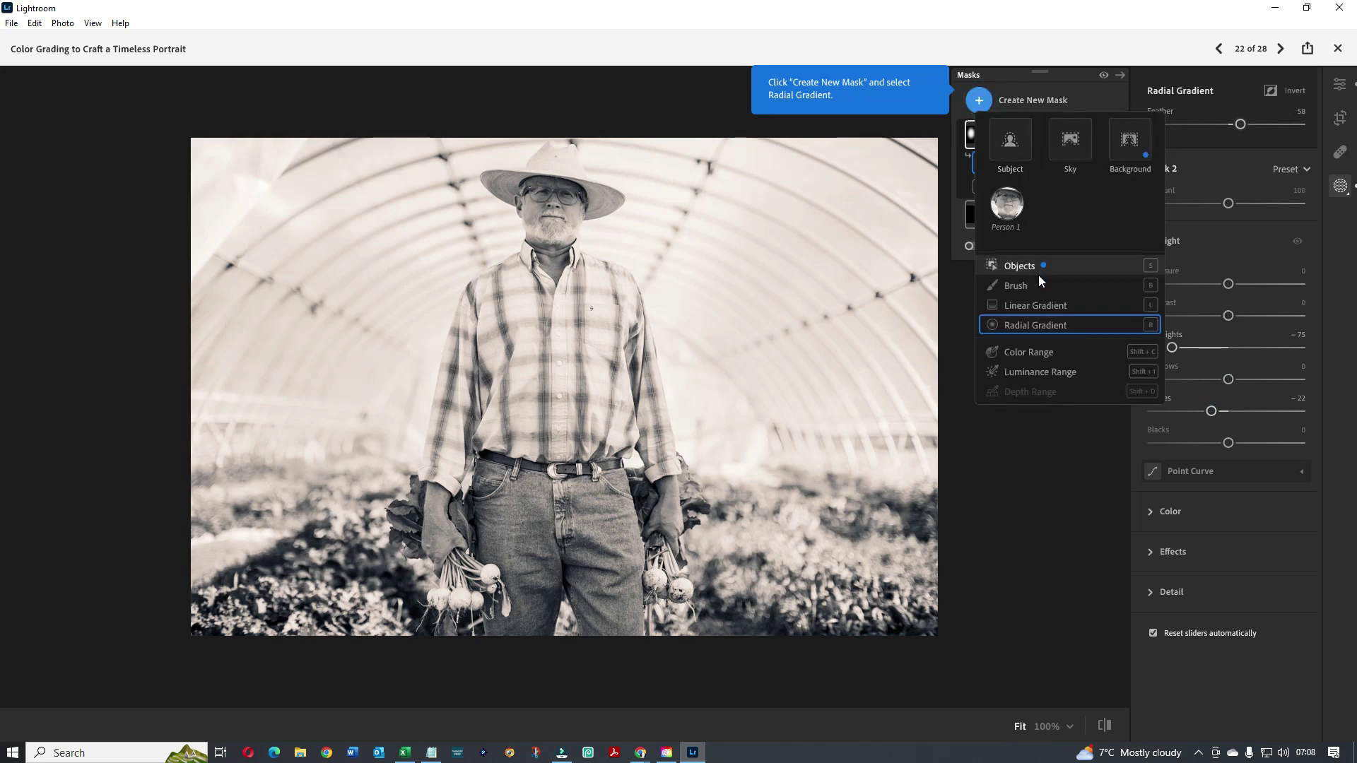
{"action": "left_click", "coordinate": [1036, 325]}
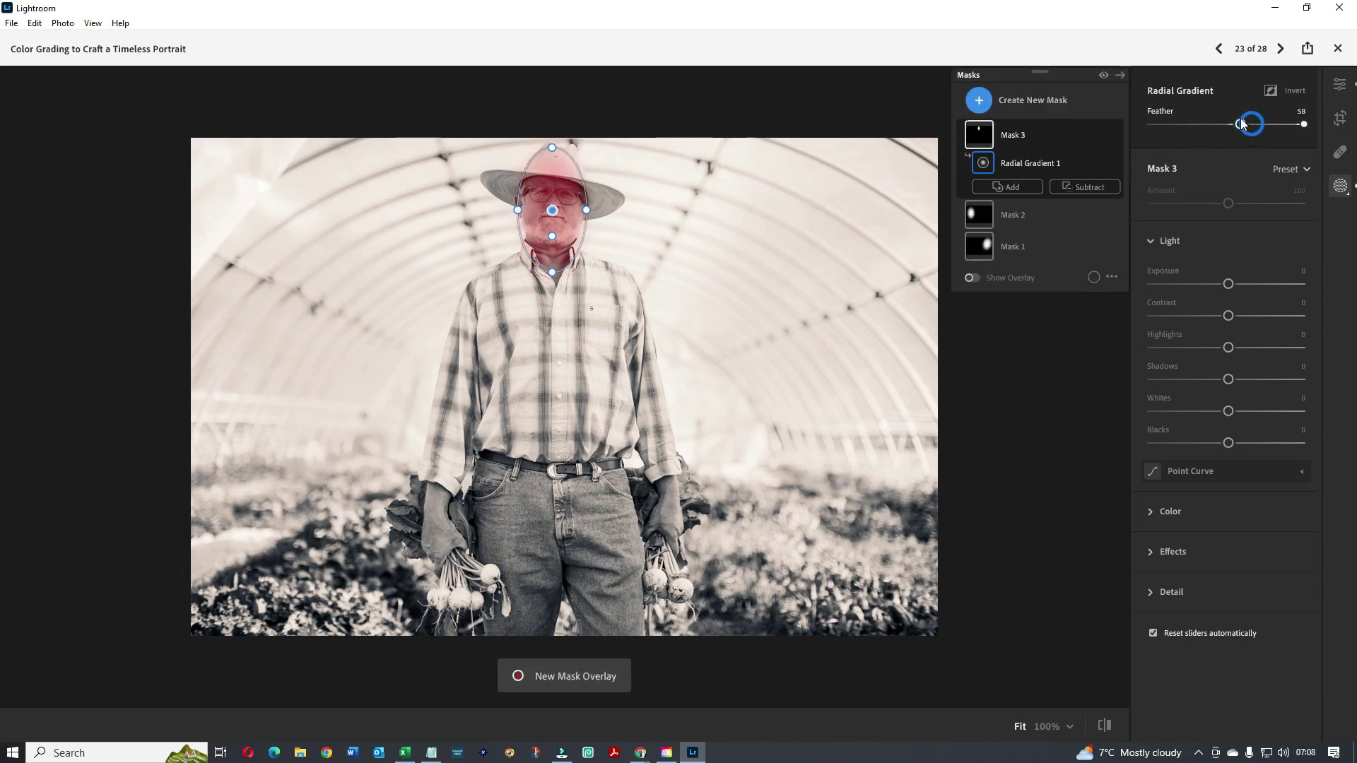
{"action": "left_click_drag", "start_coordinate": [1241, 126], "coordinate": [1302, 137]}
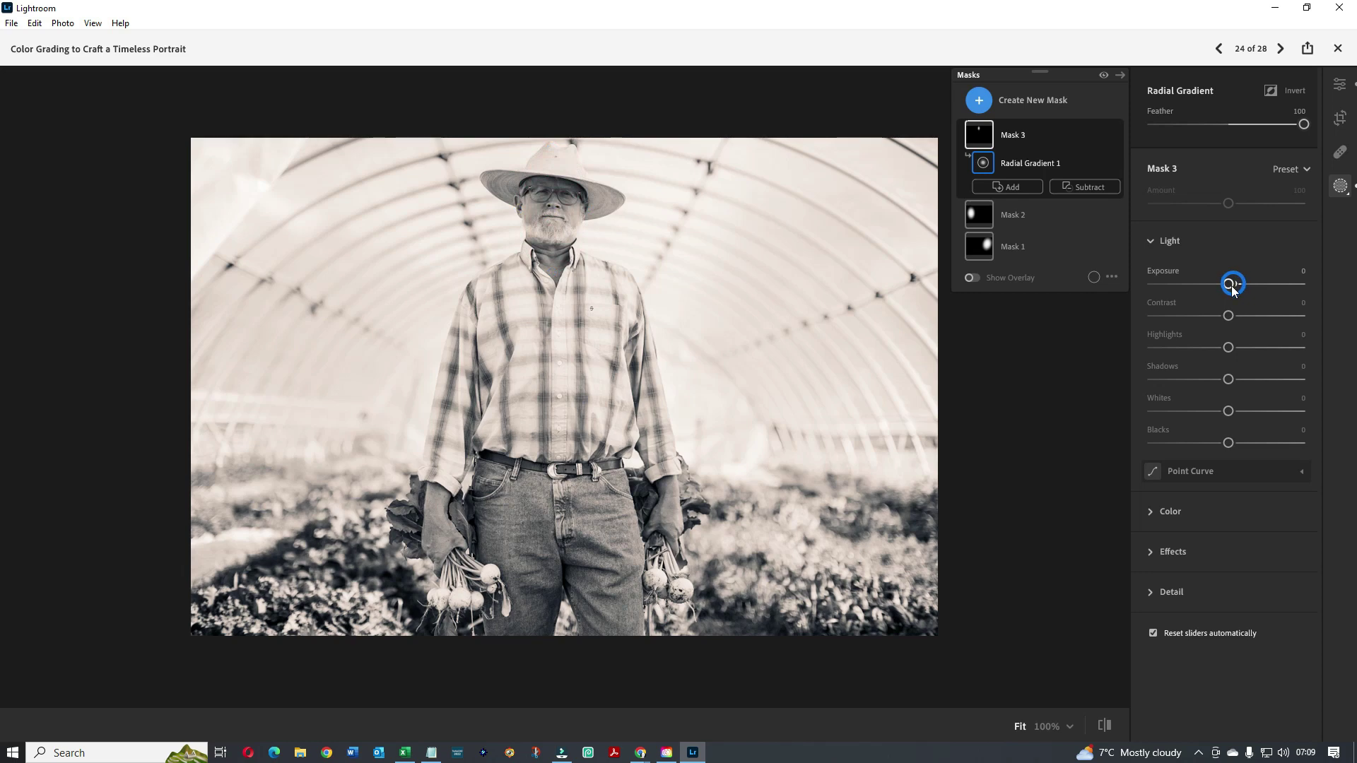
Set the face mask to Exposure +0.30, Shadows +58, Clarity −65, then return to main edits.
{"action": "left_click_drag", "start_coordinate": [1229, 284], "coordinate": [1242, 285]}
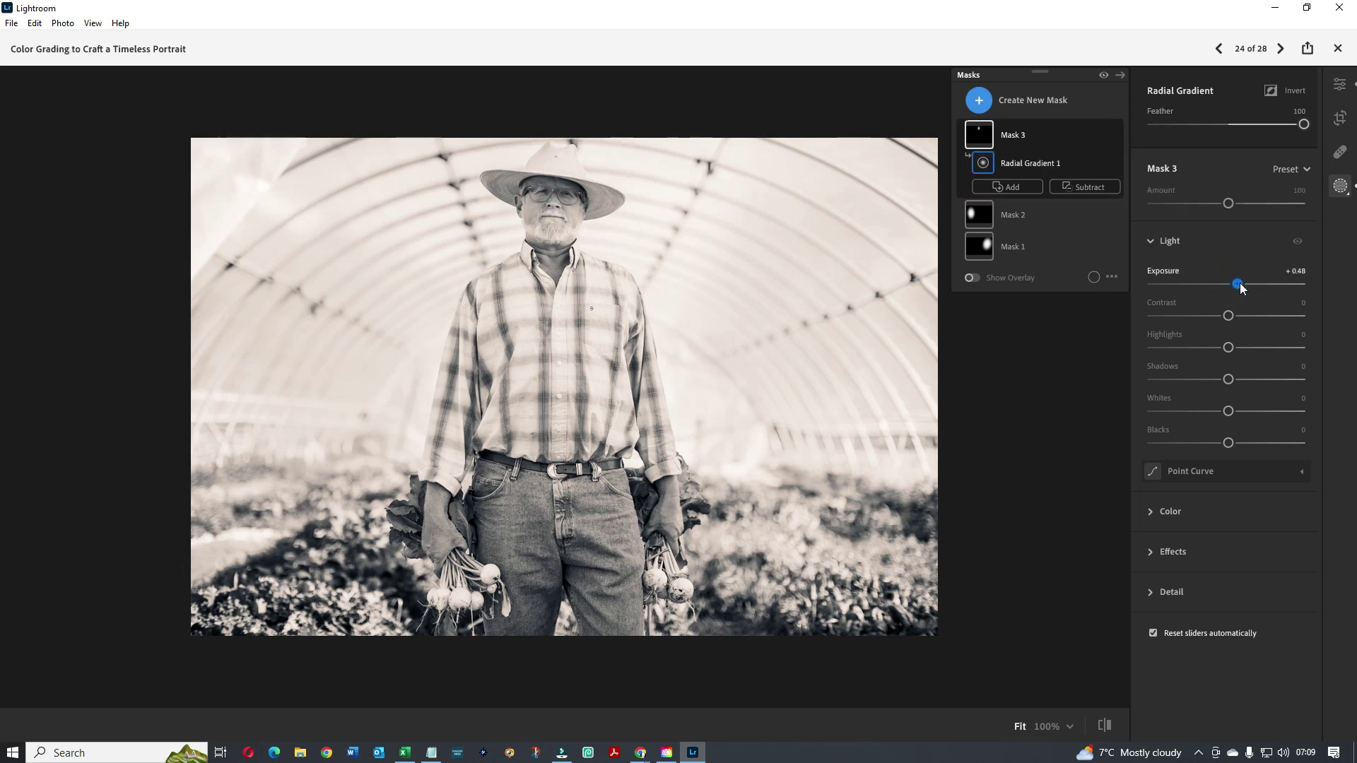
{"action": "left_click_drag", "start_coordinate": [1241, 286], "coordinate": [1238, 286]}
{"action": "left_click_drag", "start_coordinate": [1228, 379], "coordinate": [1269, 382]}
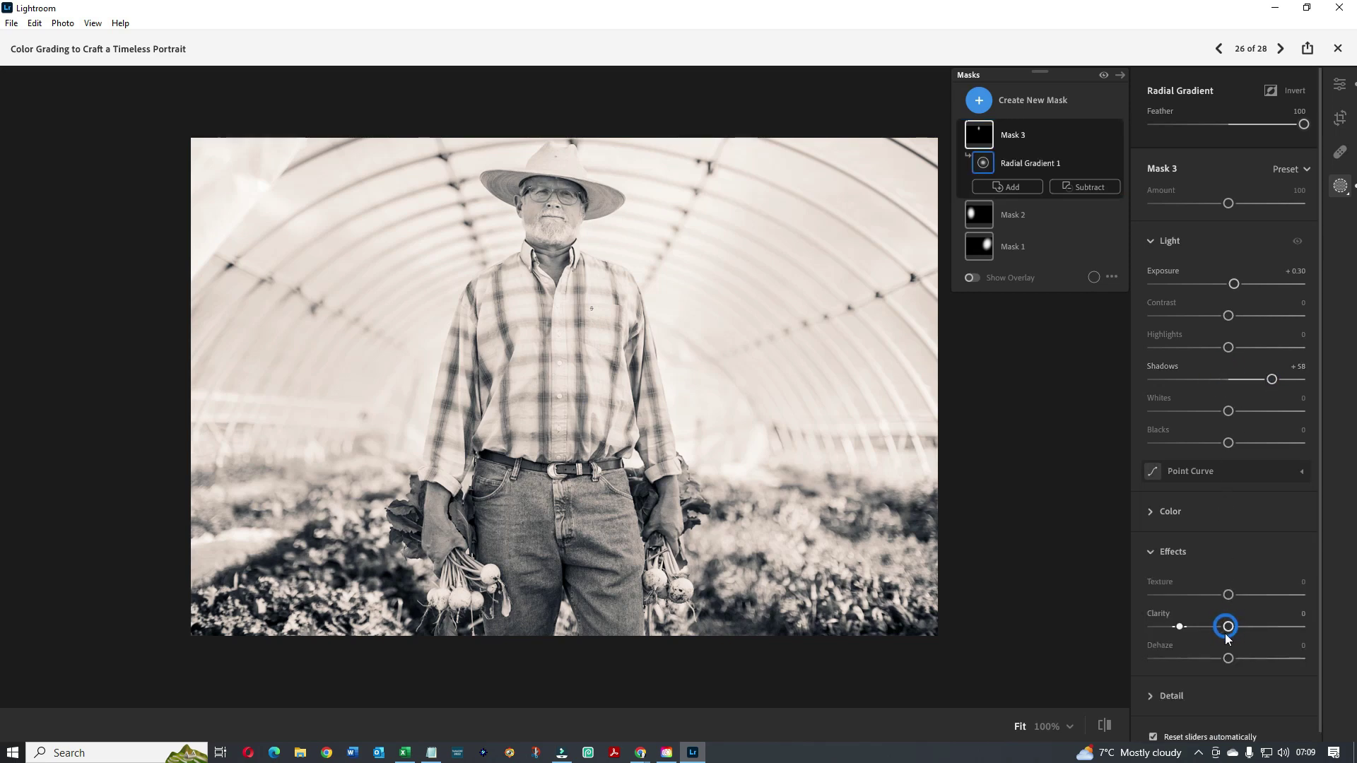
{"action": "left_click_drag", "start_coordinate": [1227, 626], "coordinate": [1181, 626]}
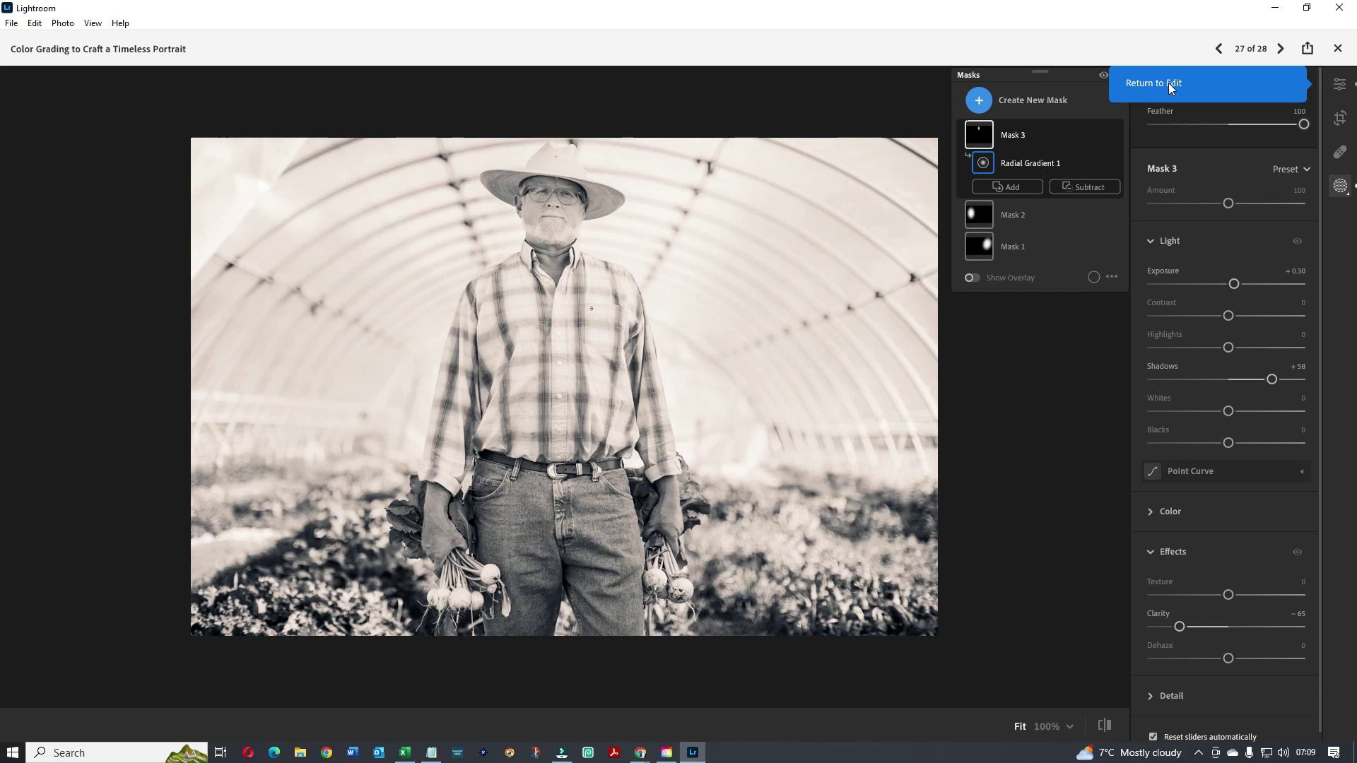
{"action": "left_click", "coordinate": [1343, 84]}
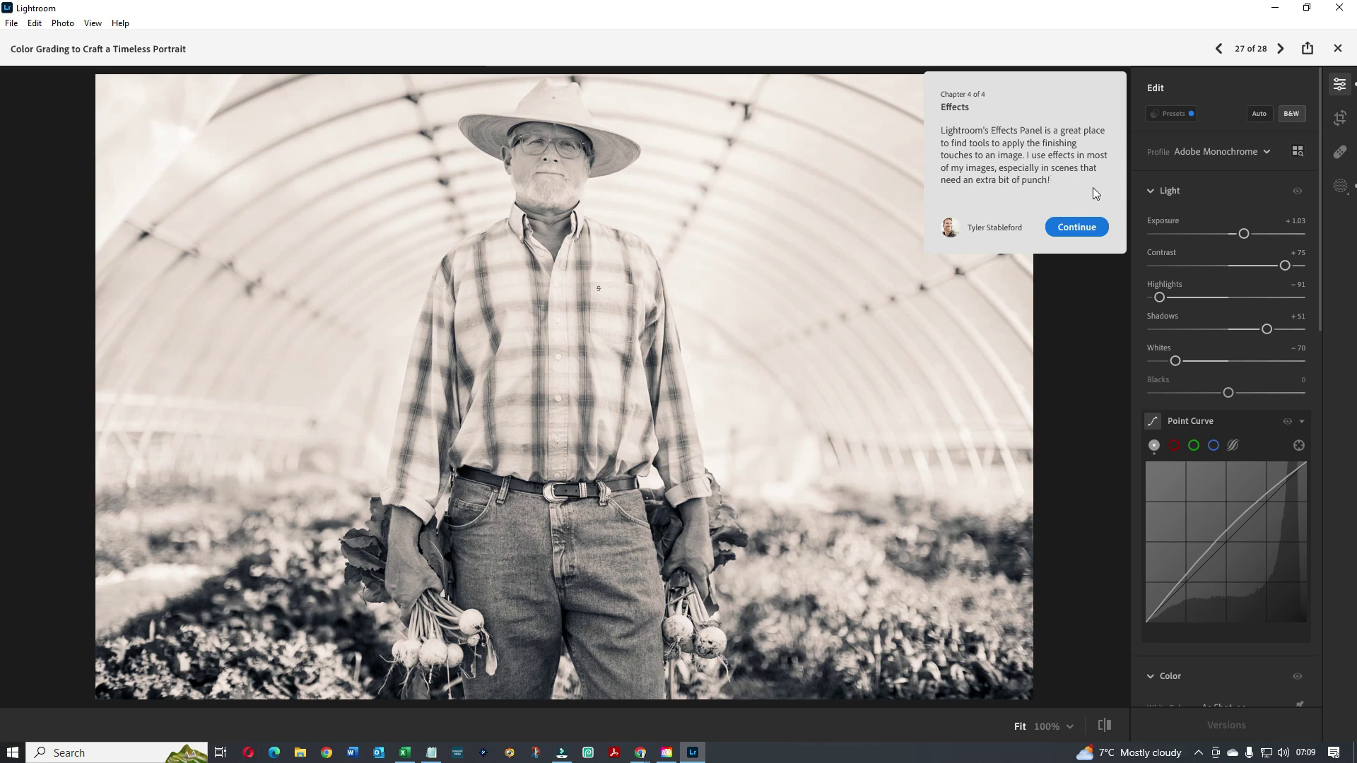
Dismiss the Effects chapter card and exit the portrait Color Grading tutorial.
{"action": "left_click", "coordinate": [1088, 231]}
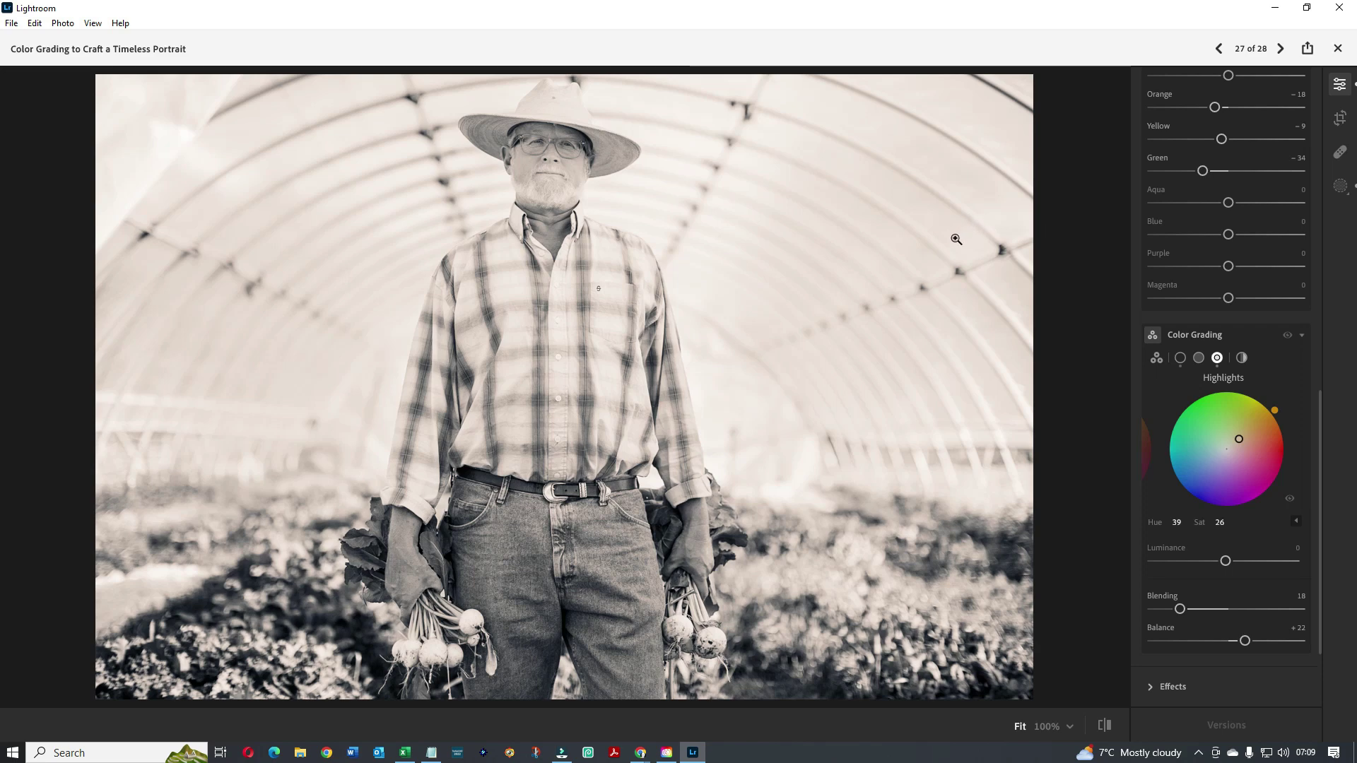
{"action": "left_click", "coordinate": [1338, 48]}
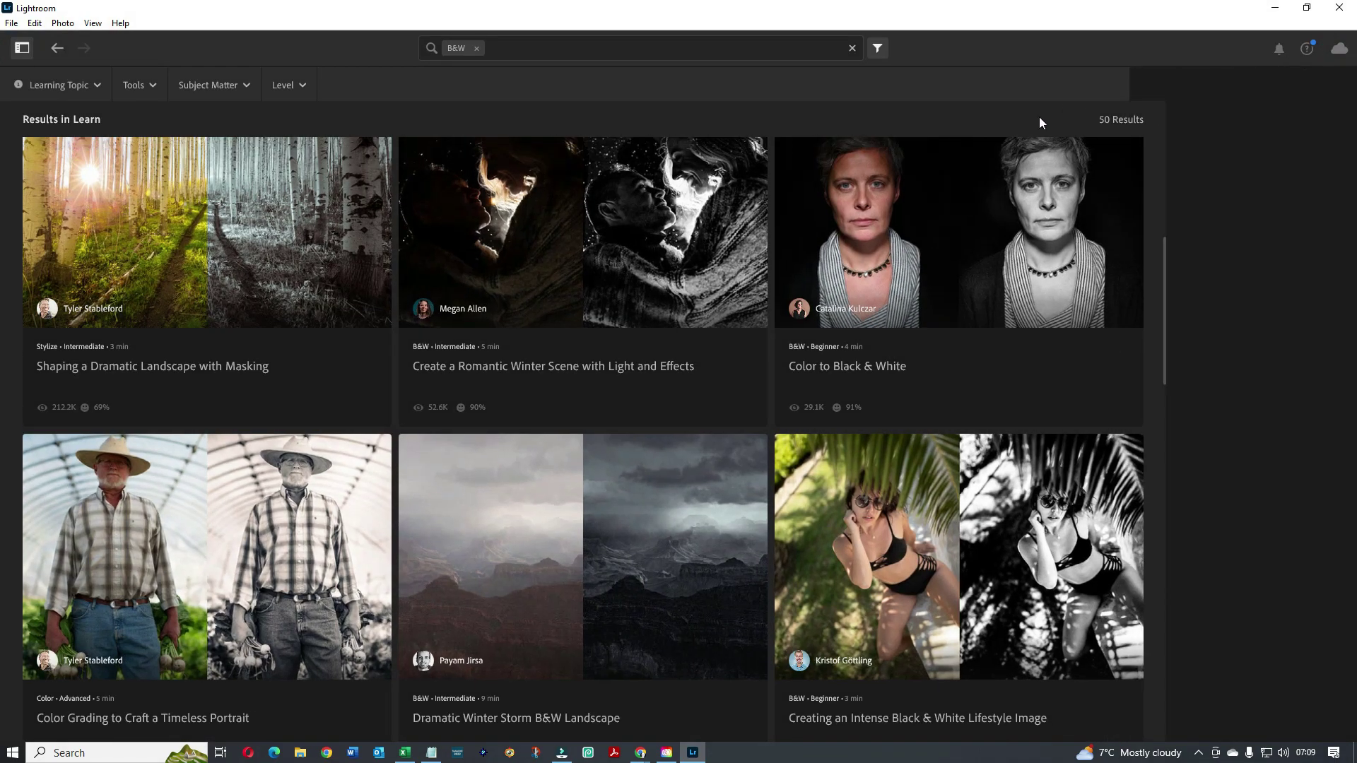
Scroll the B&W Learn results and start the Create Lasting Family Memories tutorial.
{"action": "scroll", "coordinate": [753, 343], "scroll_direction": "down", "scroll_amount": 5}
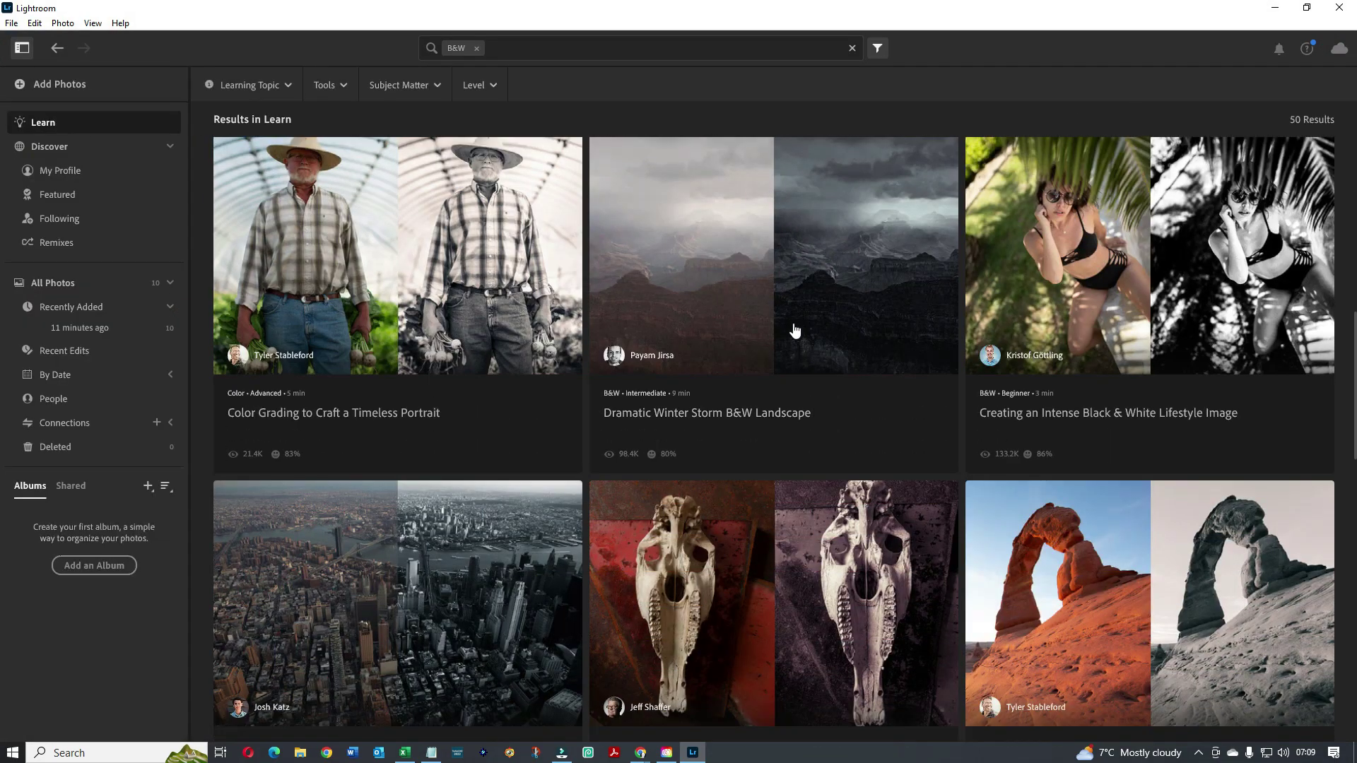
{"action": "scroll", "coordinate": [795, 329], "scroll_direction": "down", "scroll_amount": 5}
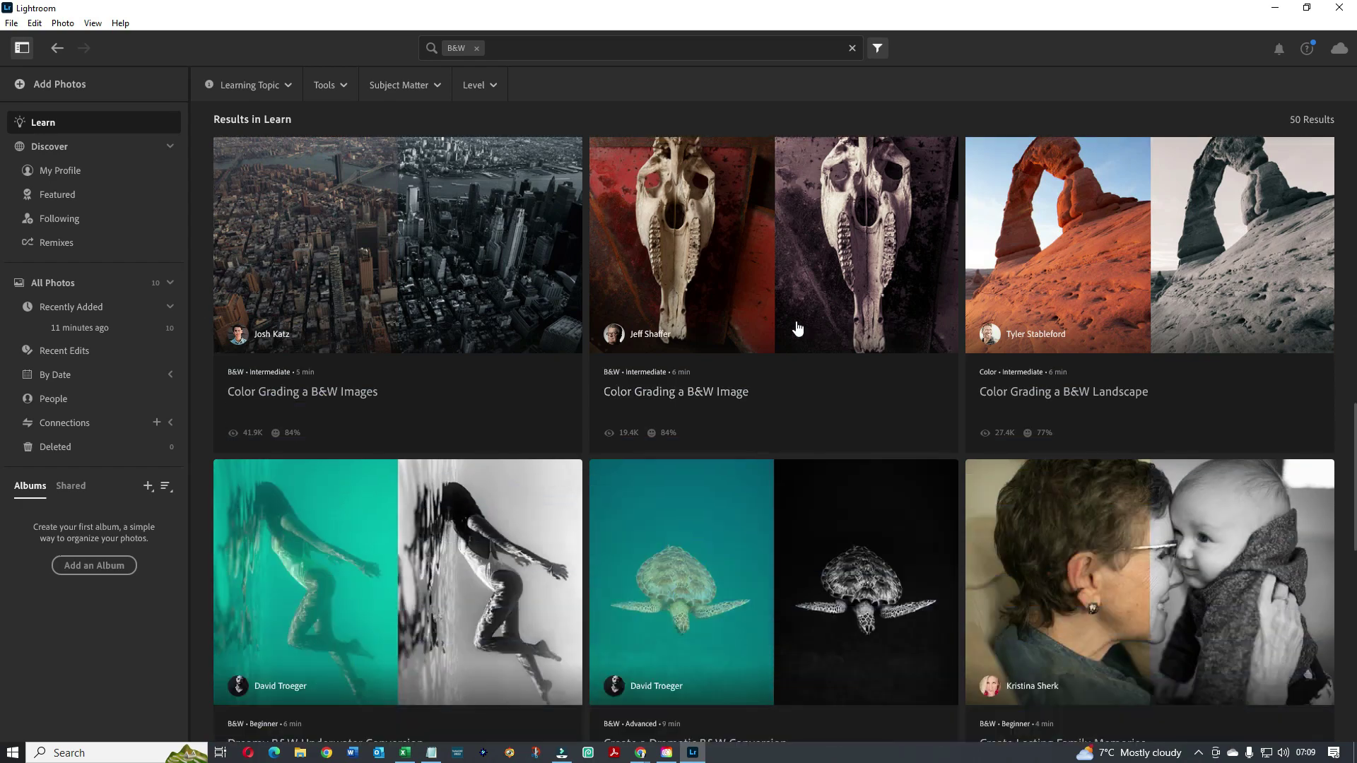
{"action": "scroll", "coordinate": [799, 327], "scroll_direction": "down", "scroll_amount": 2}
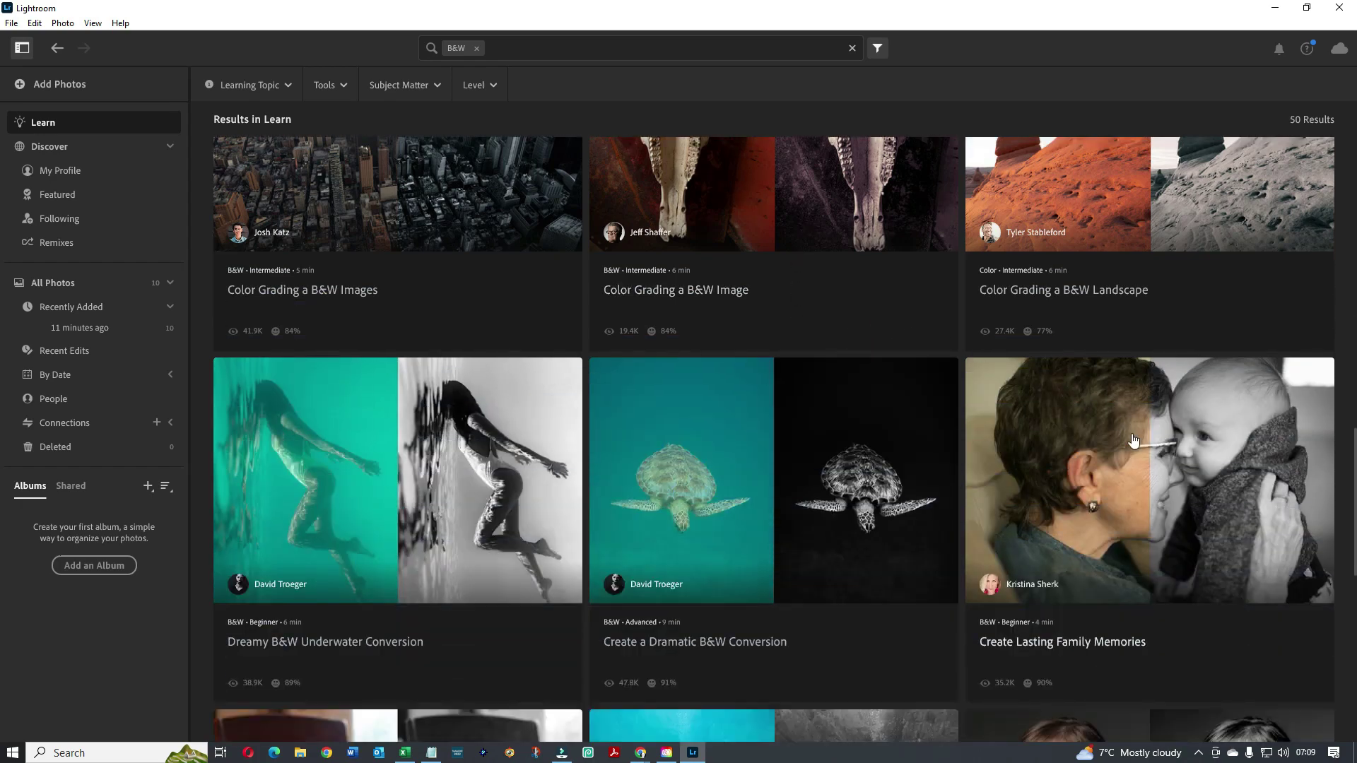
{"action": "left_click", "coordinate": [1183, 483]}
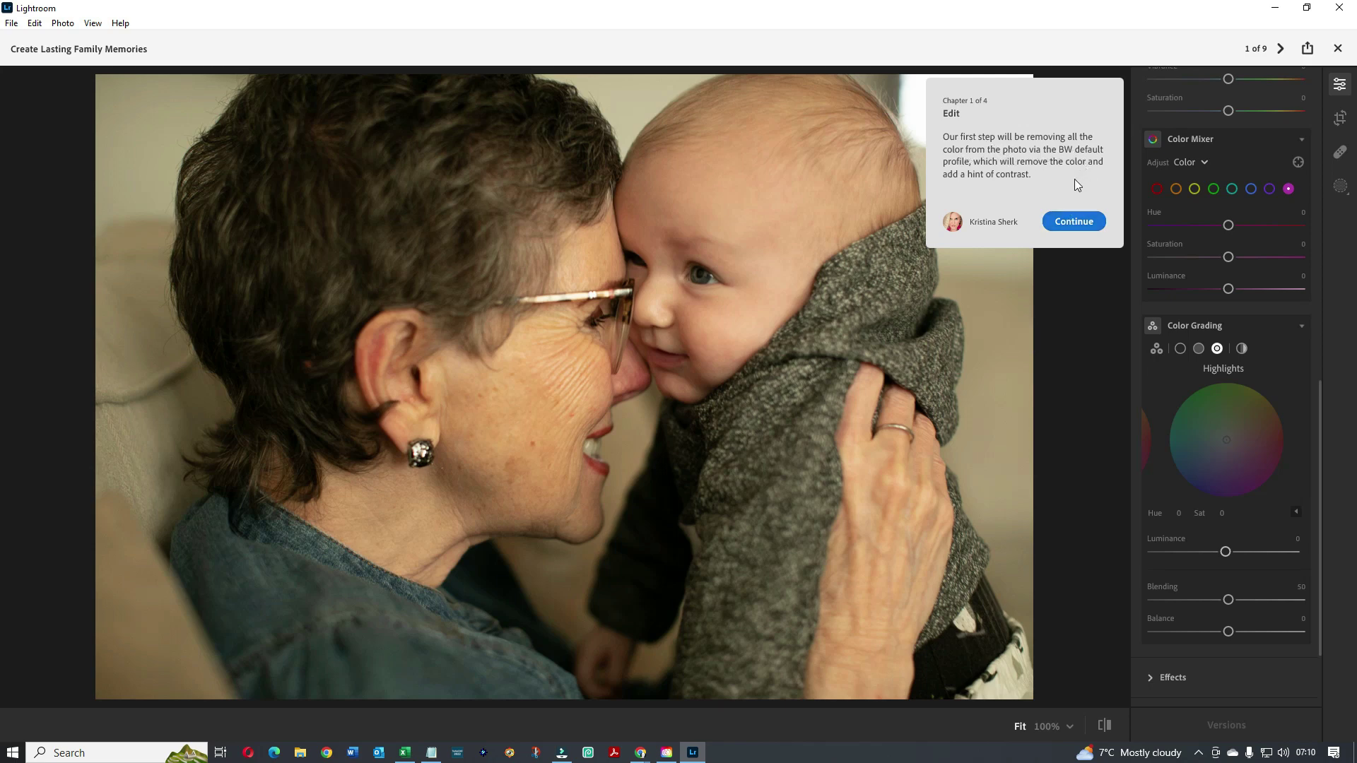
{"action": "left_click", "coordinate": [1074, 222]}
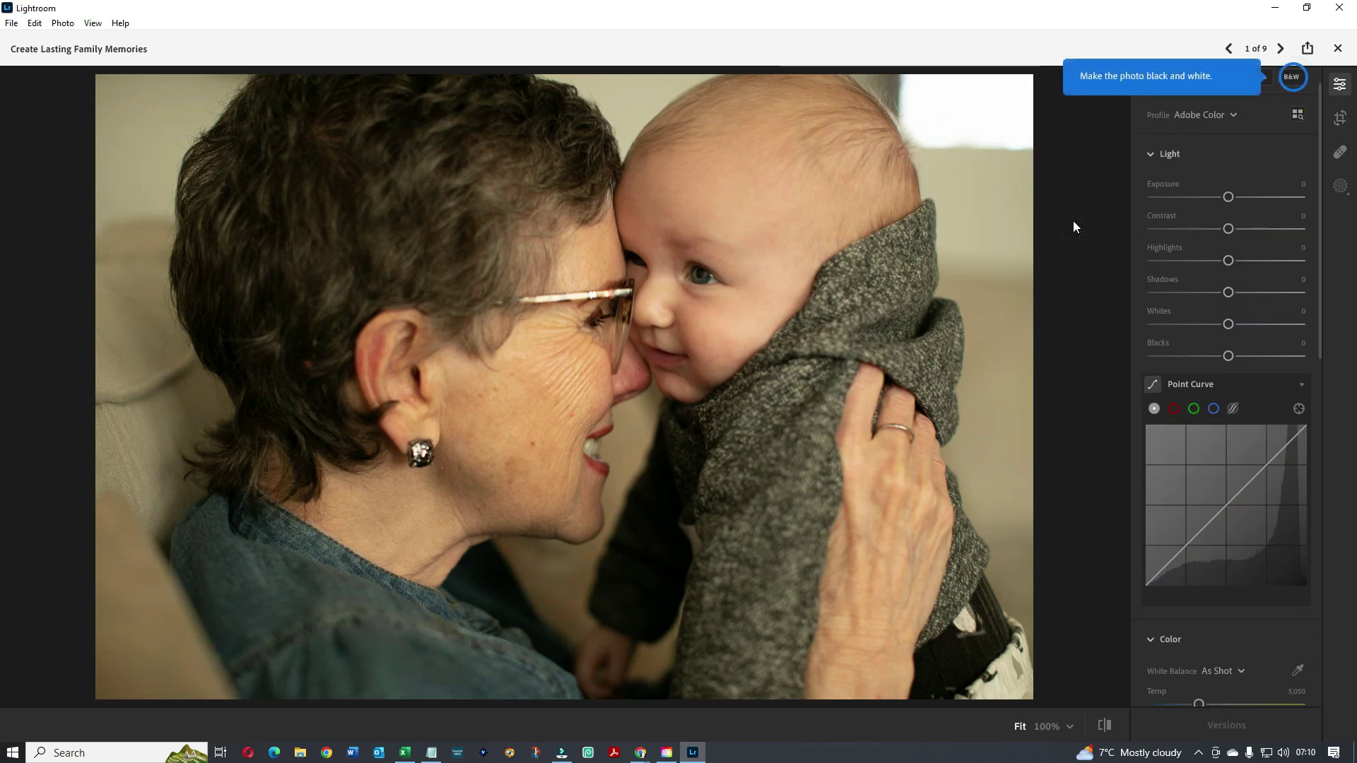
Make the family photo black and white with Highlights +34 and Shadows +38.
{"action": "left_click", "coordinate": [1292, 77]}
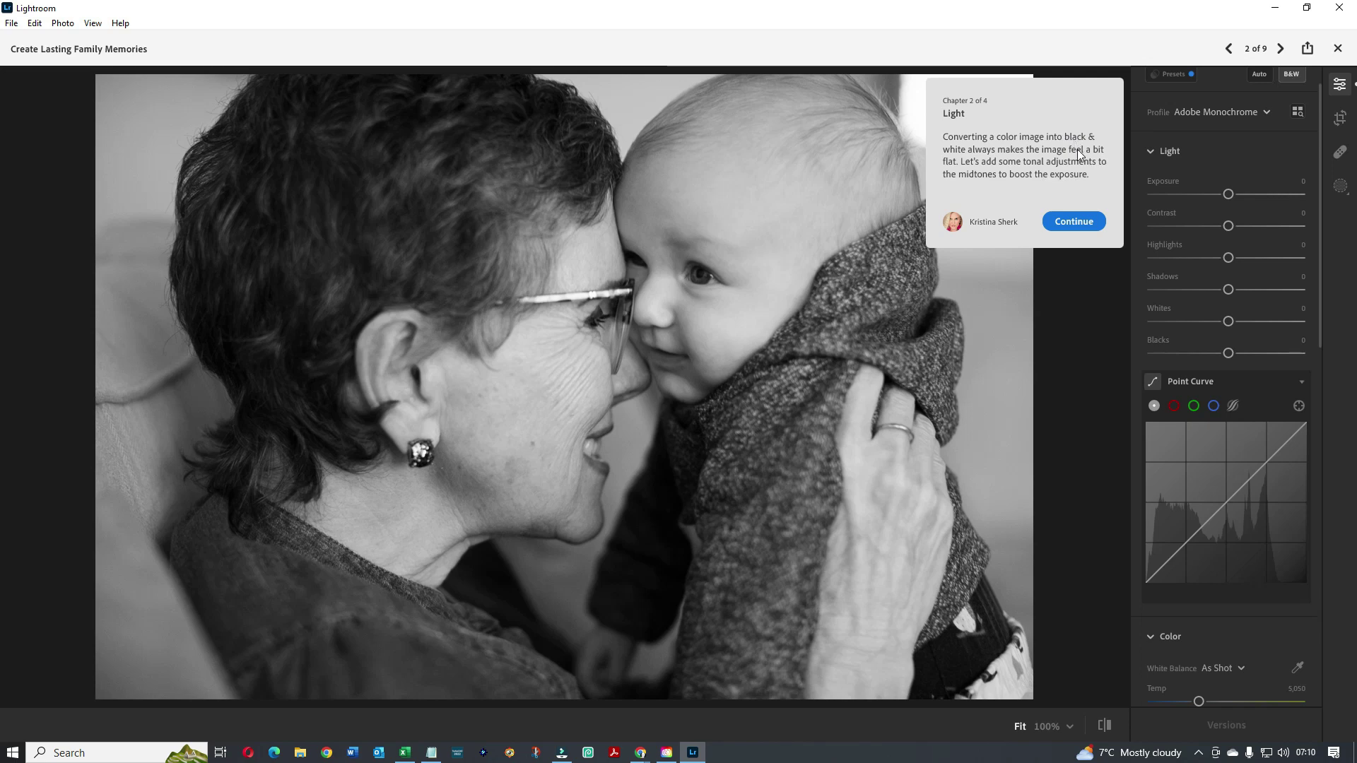
{"action": "left_click", "coordinate": [1076, 225]}
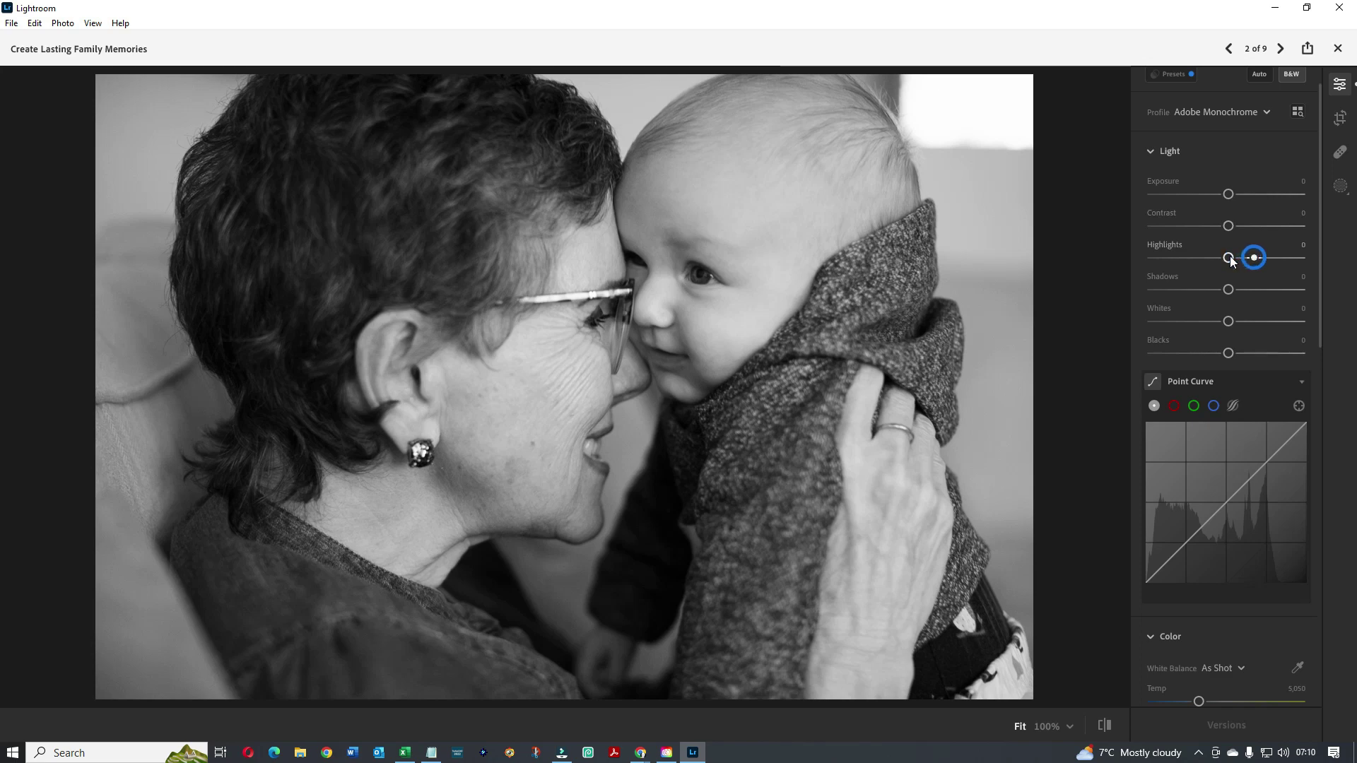
{"action": "left_click_drag", "start_coordinate": [1232, 256], "coordinate": [1259, 264]}
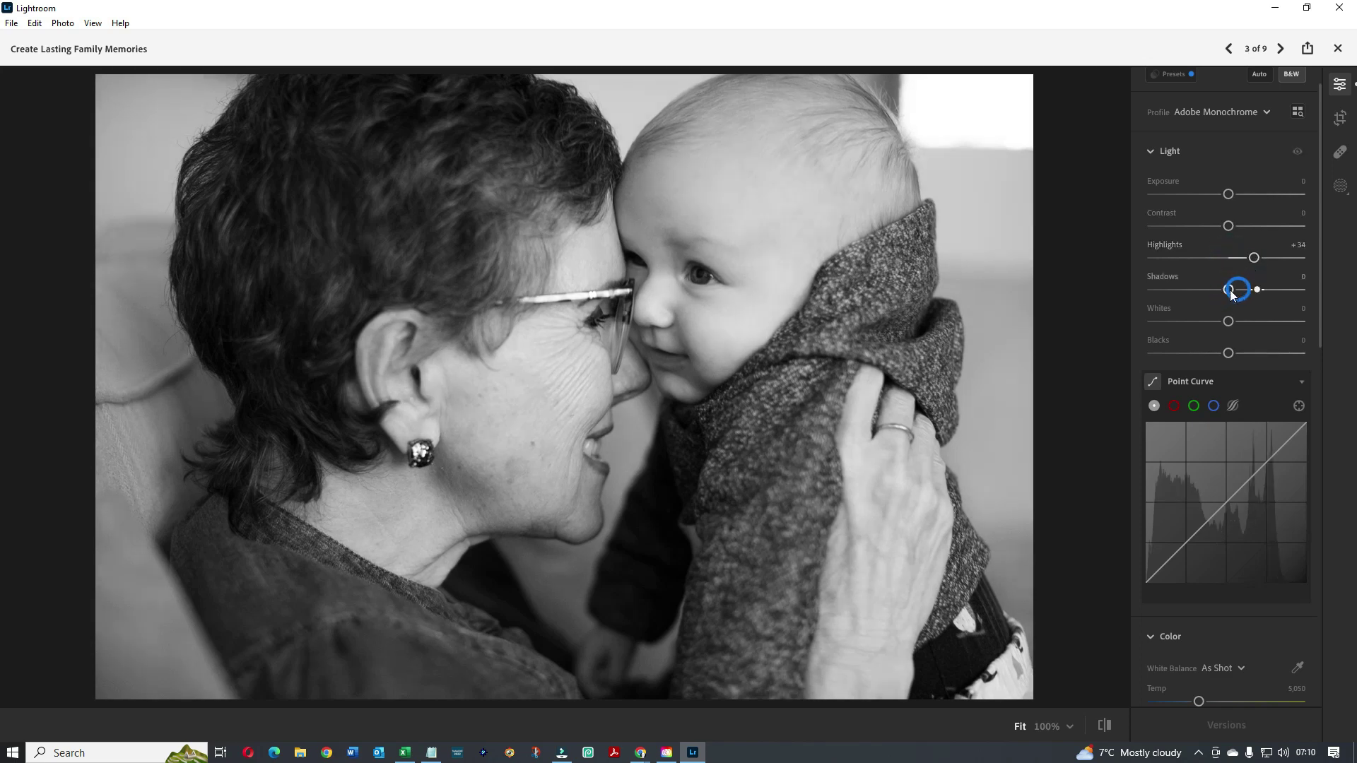
{"action": "left_click_drag", "start_coordinate": [1230, 290], "coordinate": [1257, 294]}
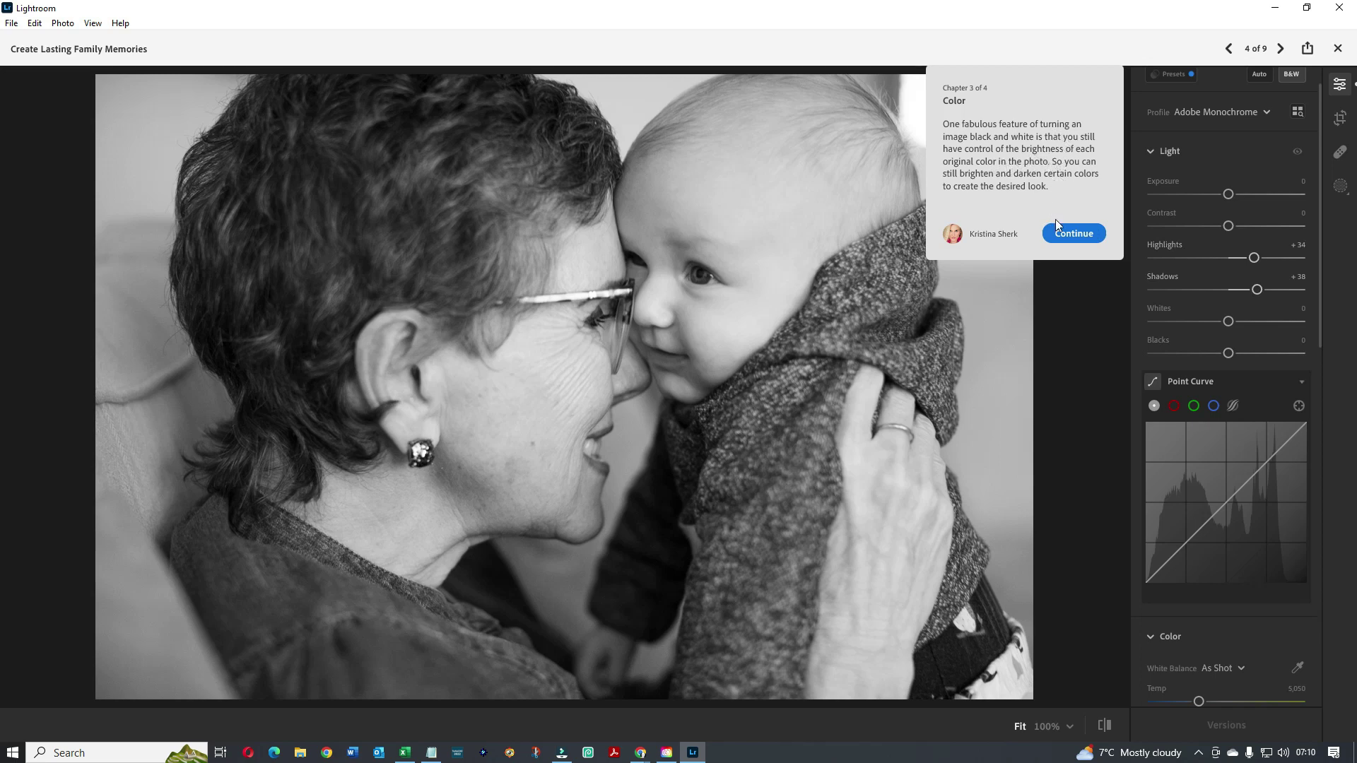
Cool Temp to 4,674 and set the B&W Mixer to Red +60, Green −67, Aqua −73, Blue −71.
{"action": "left_click", "coordinate": [1082, 234]}
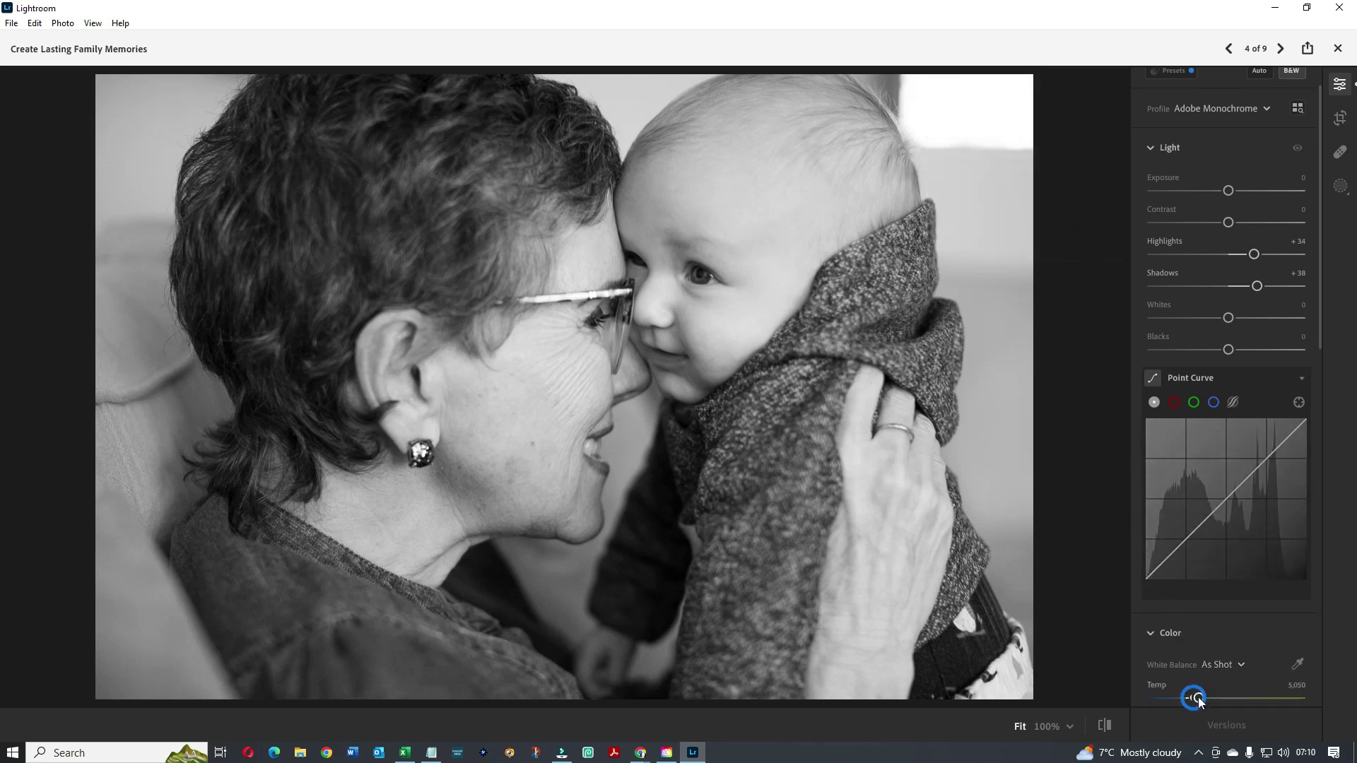
{"action": "left_click_drag", "start_coordinate": [1197, 699], "coordinate": [1191, 700]}
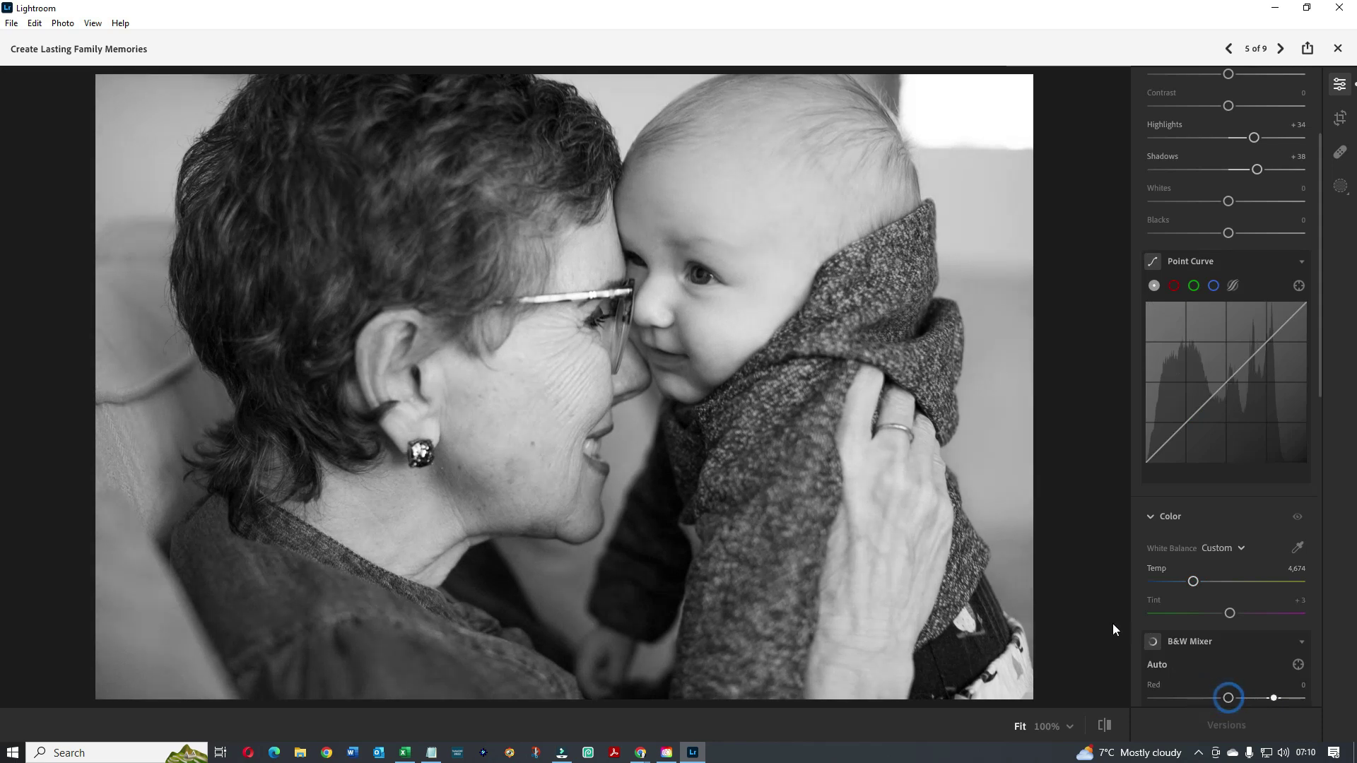
{"action": "left_click_drag", "start_coordinate": [1271, 702], "coordinate": [1279, 698]}
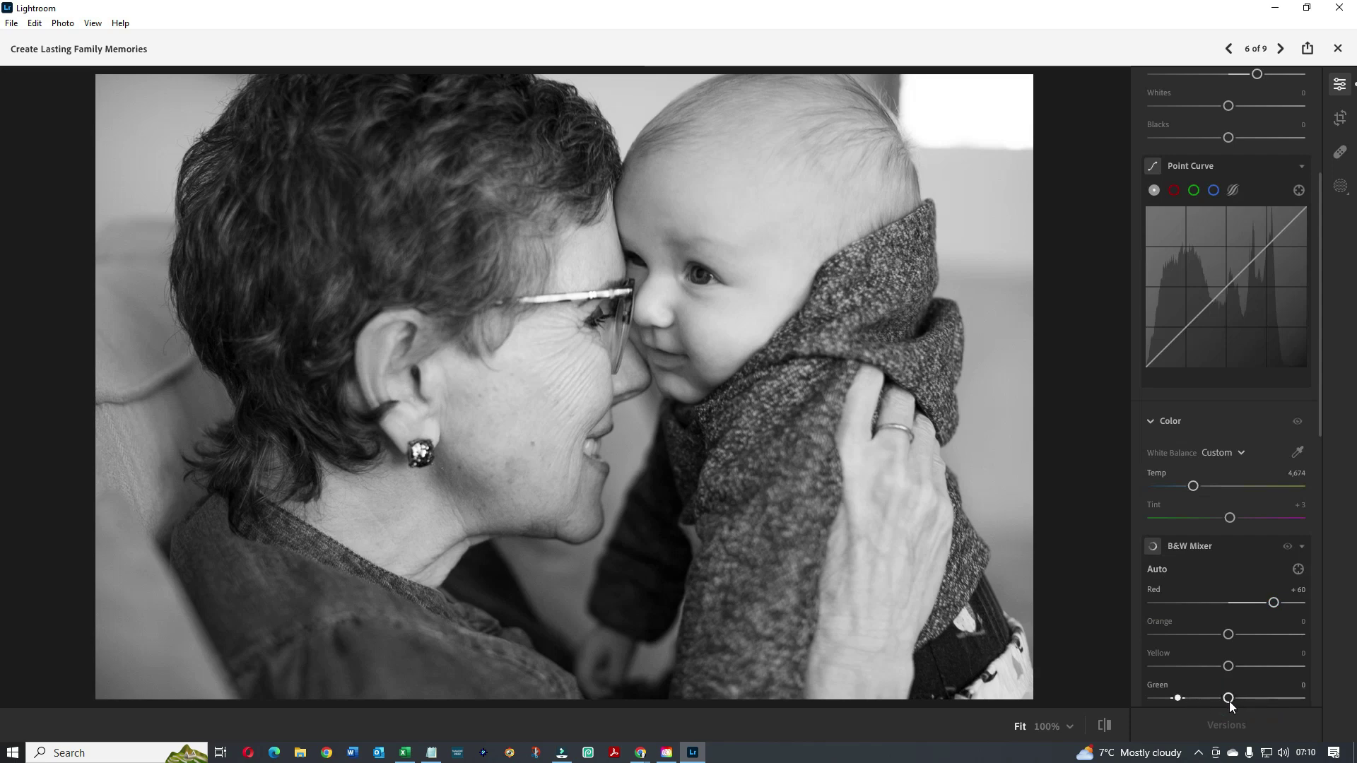
{"action": "left_click_drag", "start_coordinate": [1233, 697], "coordinate": [1180, 697]}
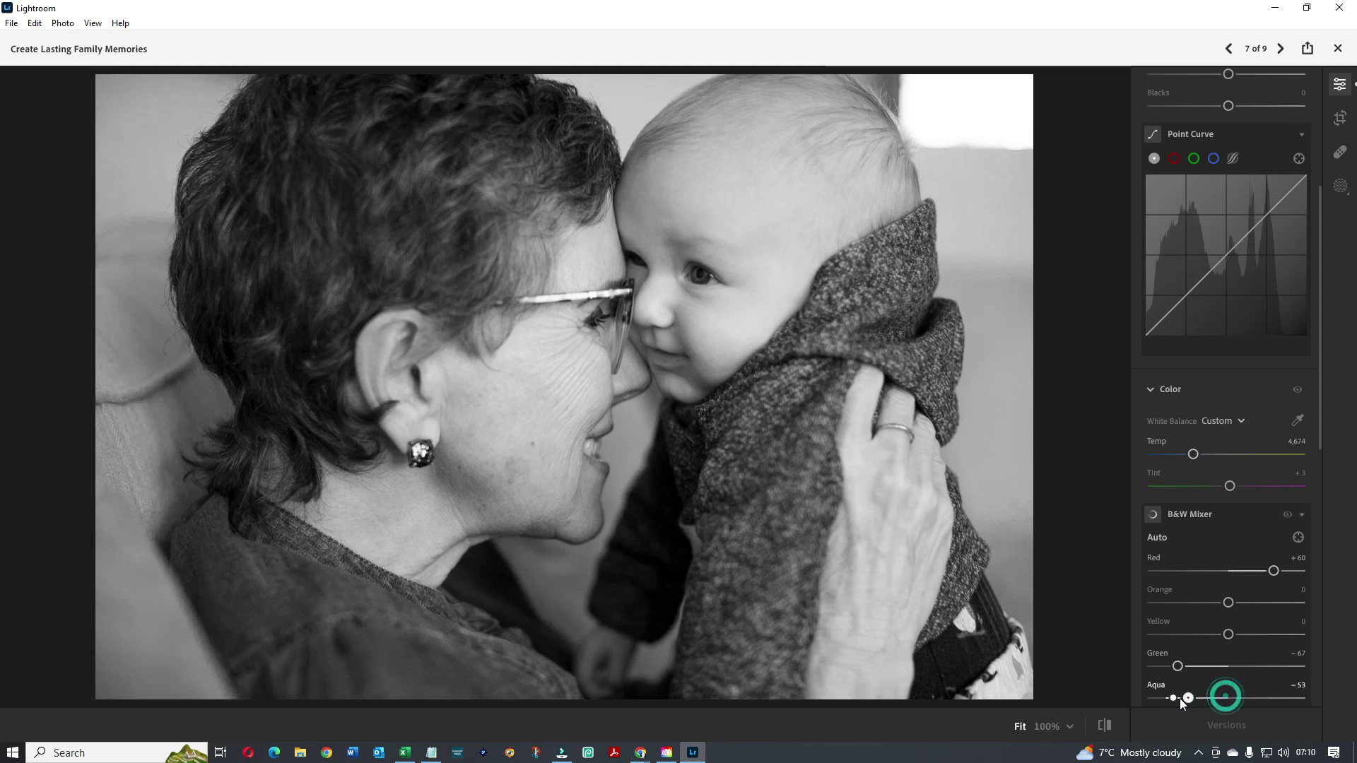
{"action": "left_click", "coordinate": [1173, 698]}
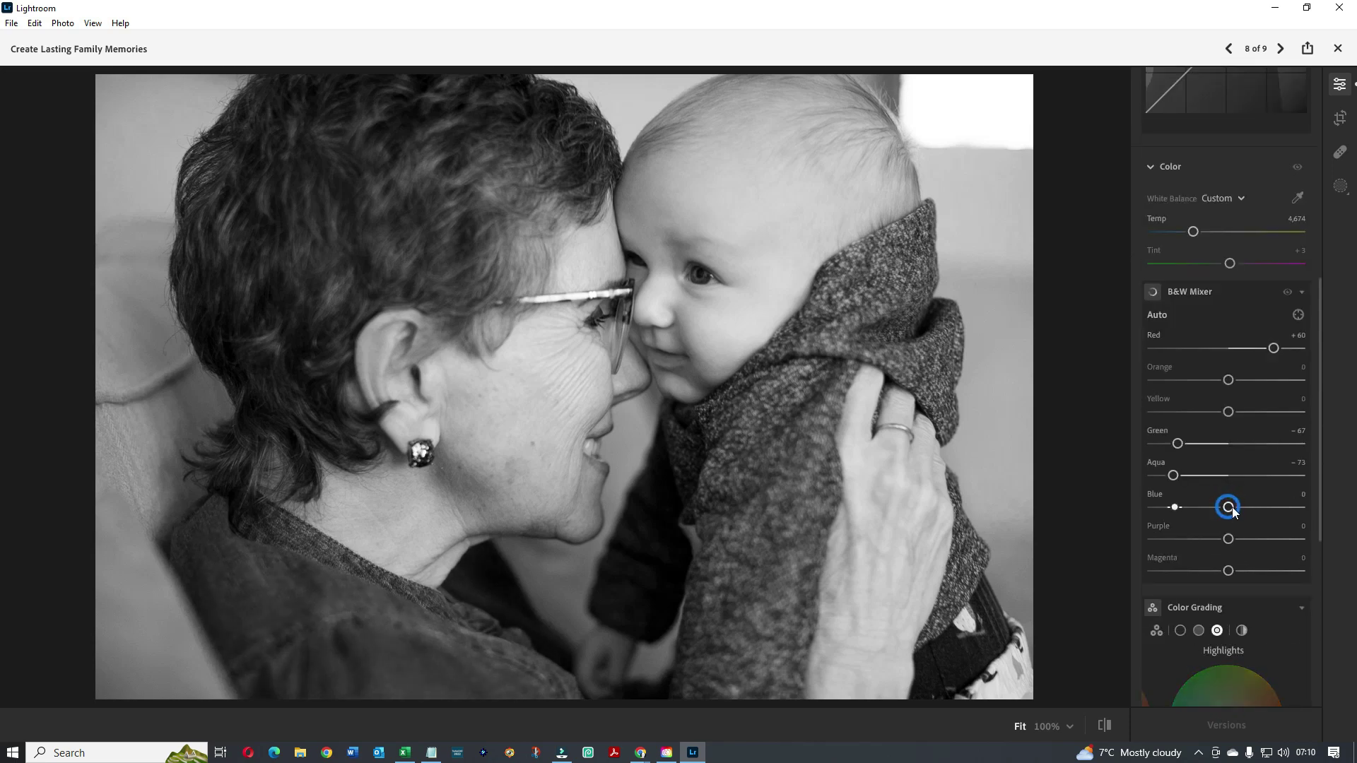
{"action": "left_click_drag", "start_coordinate": [1228, 506], "coordinate": [1174, 509]}
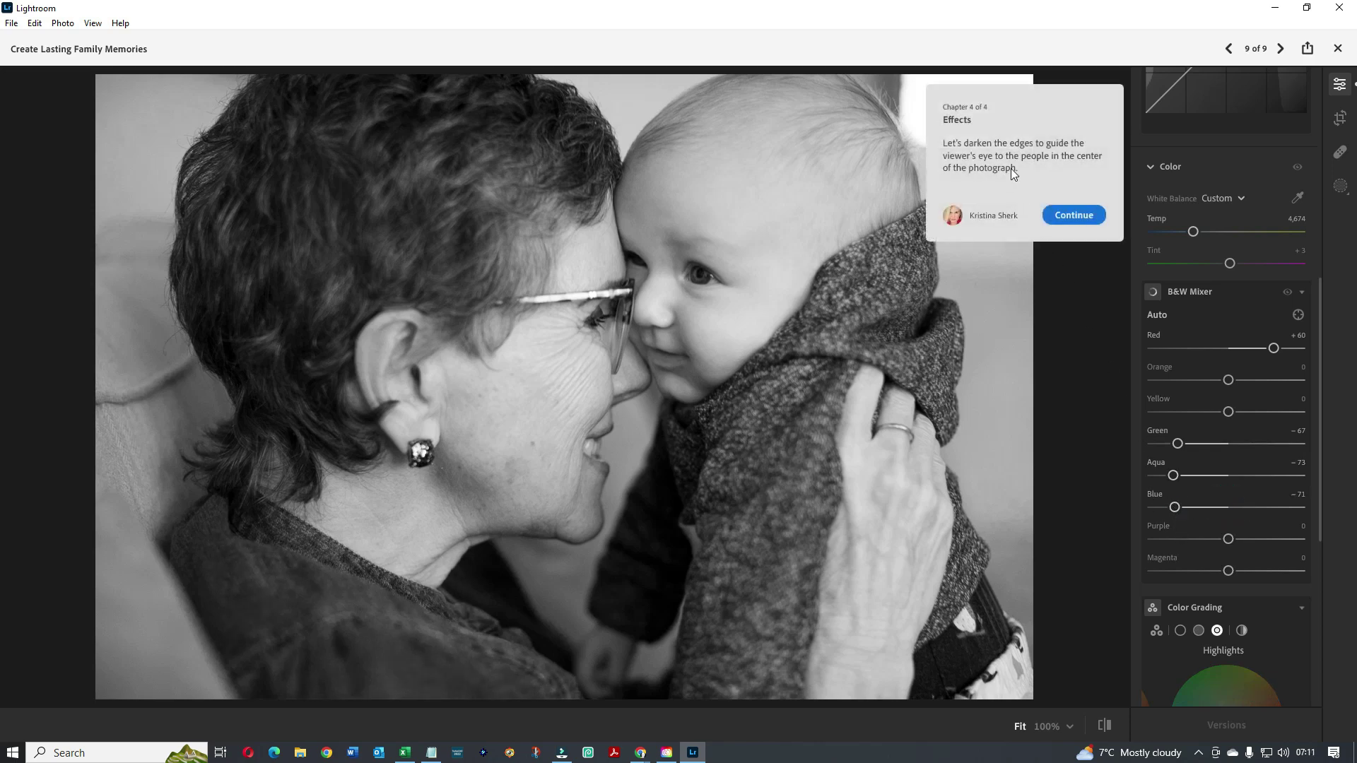
{"action": "left_click", "coordinate": [1075, 215]}
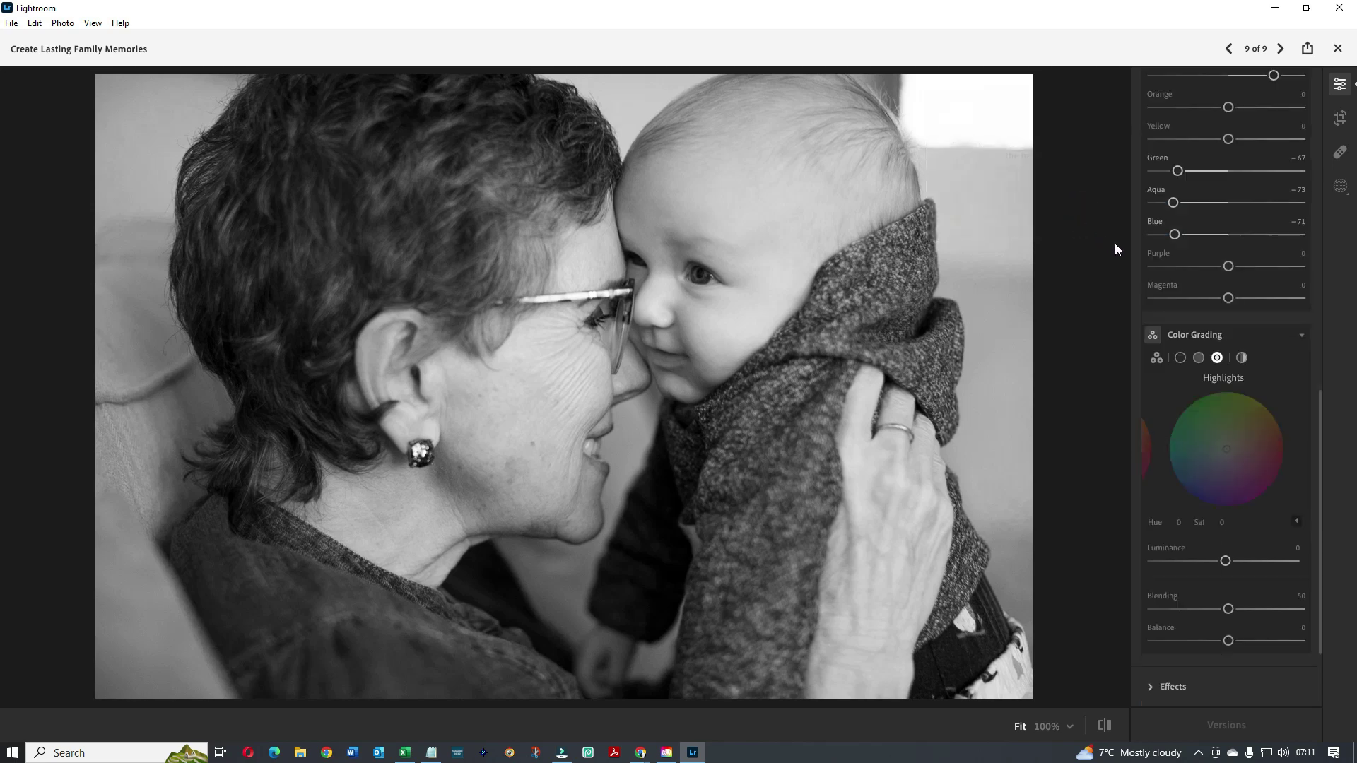
Give the highlights a faint tint at Hue 67, Sat 4, then select the Global grading wheel.
{"action": "left_click", "coordinate": [1217, 358]}
{"action": "left_click", "coordinate": [1219, 359]}
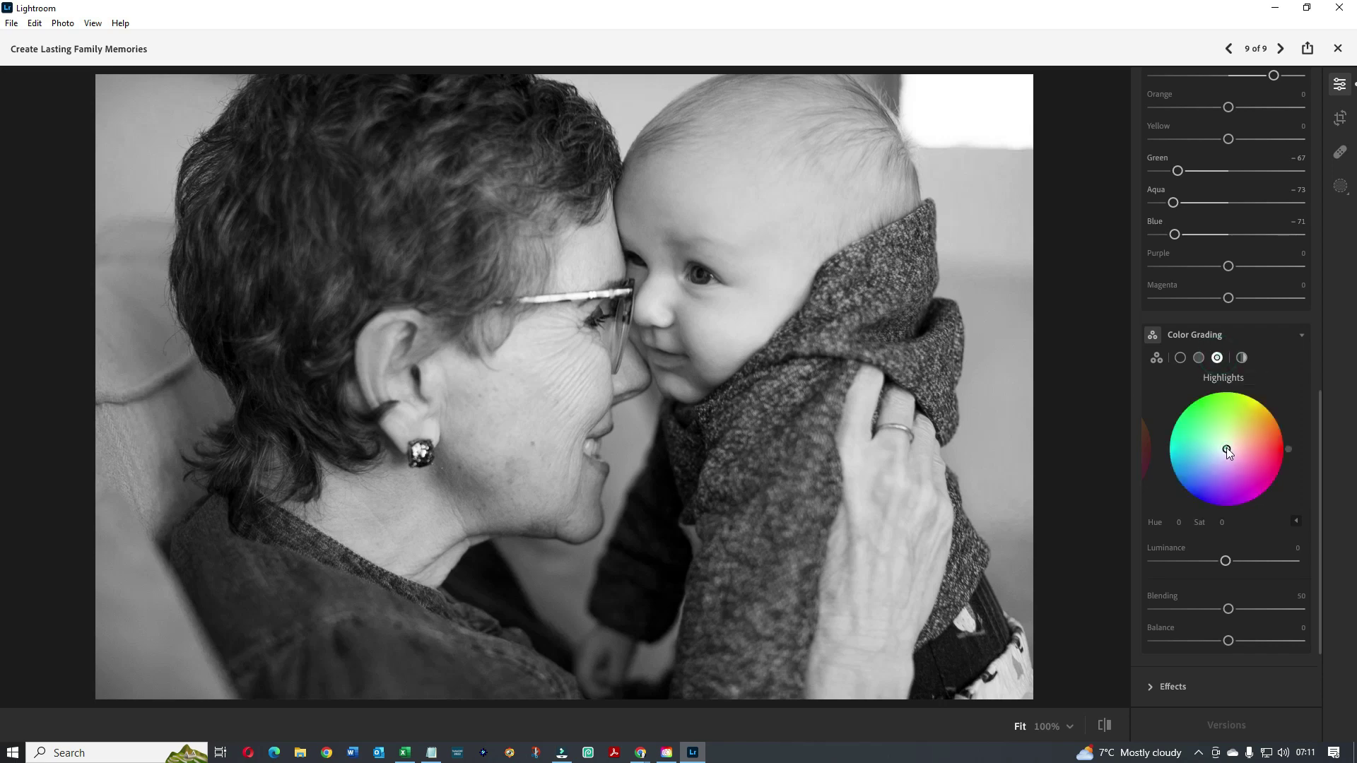
{"action": "left_click_drag", "start_coordinate": [1228, 448], "coordinate": [1235, 446]}
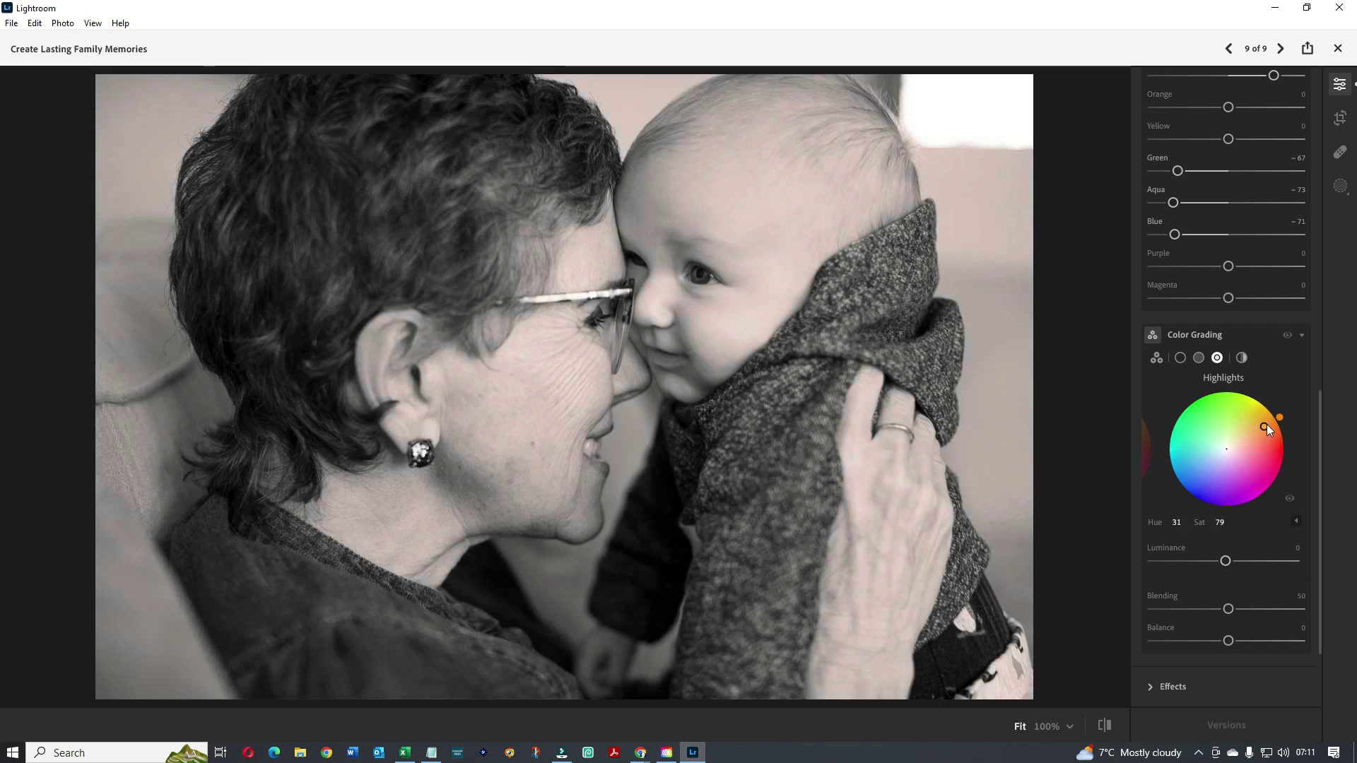
{"action": "mouse_move", "coordinate": [1237, 447]}
{"action": "left_mouse_down"}
{"action": "mouse_move", "coordinate": [1185, 428]}
{"action": "mouse_move", "coordinate": [1263, 488]}
{"action": "mouse_move", "coordinate": [1228, 447]}
{"action": "left_mouse_up"}
{"action": "left_click", "coordinate": [1241, 359]}
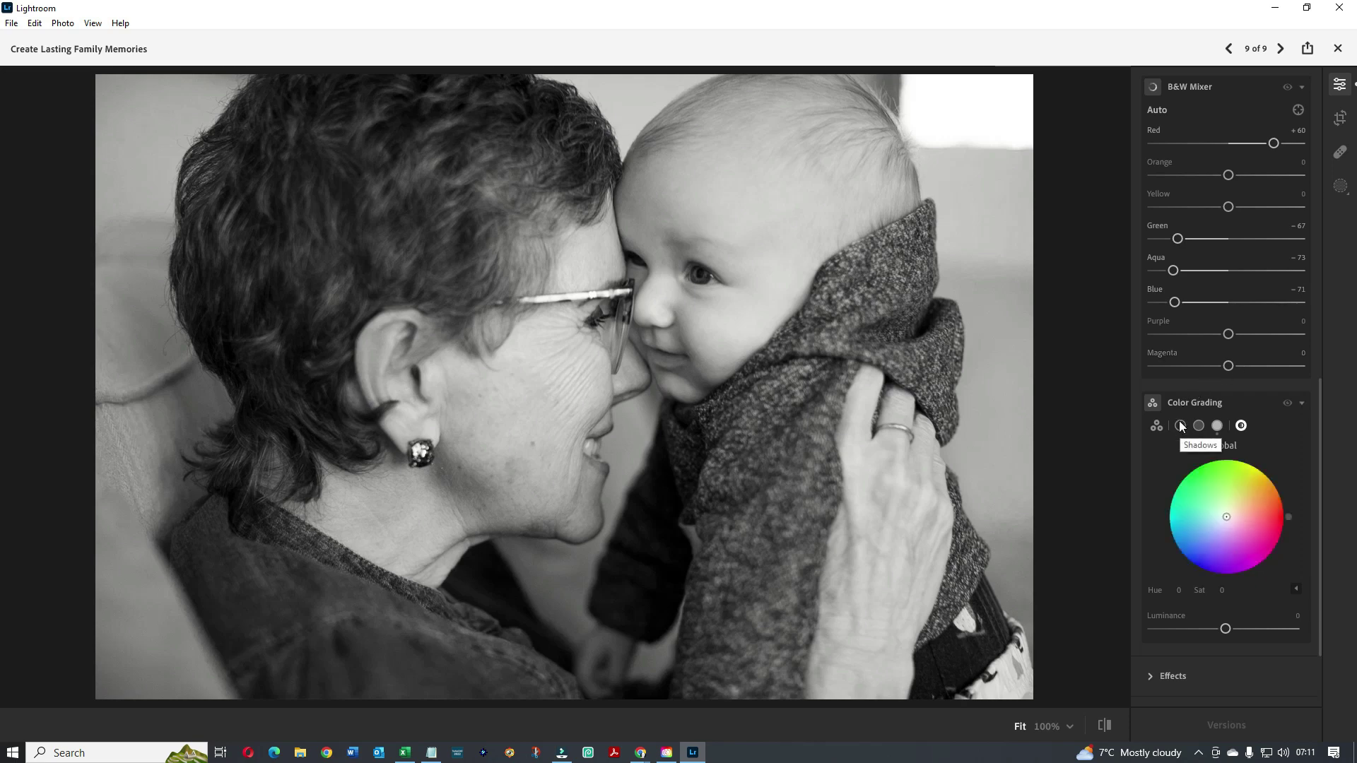
Lower the Red brightness from +60 to about +3 and nearly neutralise the global tint.
{"action": "mouse_move", "coordinate": [1254, 145]}
{"action": "left_mouse_down"}
{"action": "mouse_move", "coordinate": [1228, 143]}
{"action": "mouse_move", "coordinate": [1258, 142]}
{"action": "mouse_move", "coordinate": [1232, 153]}
{"action": "left_mouse_up"}
{"action": "scroll", "coordinate": [1186, 364], "scroll_direction": "up", "scroll_amount": 5}
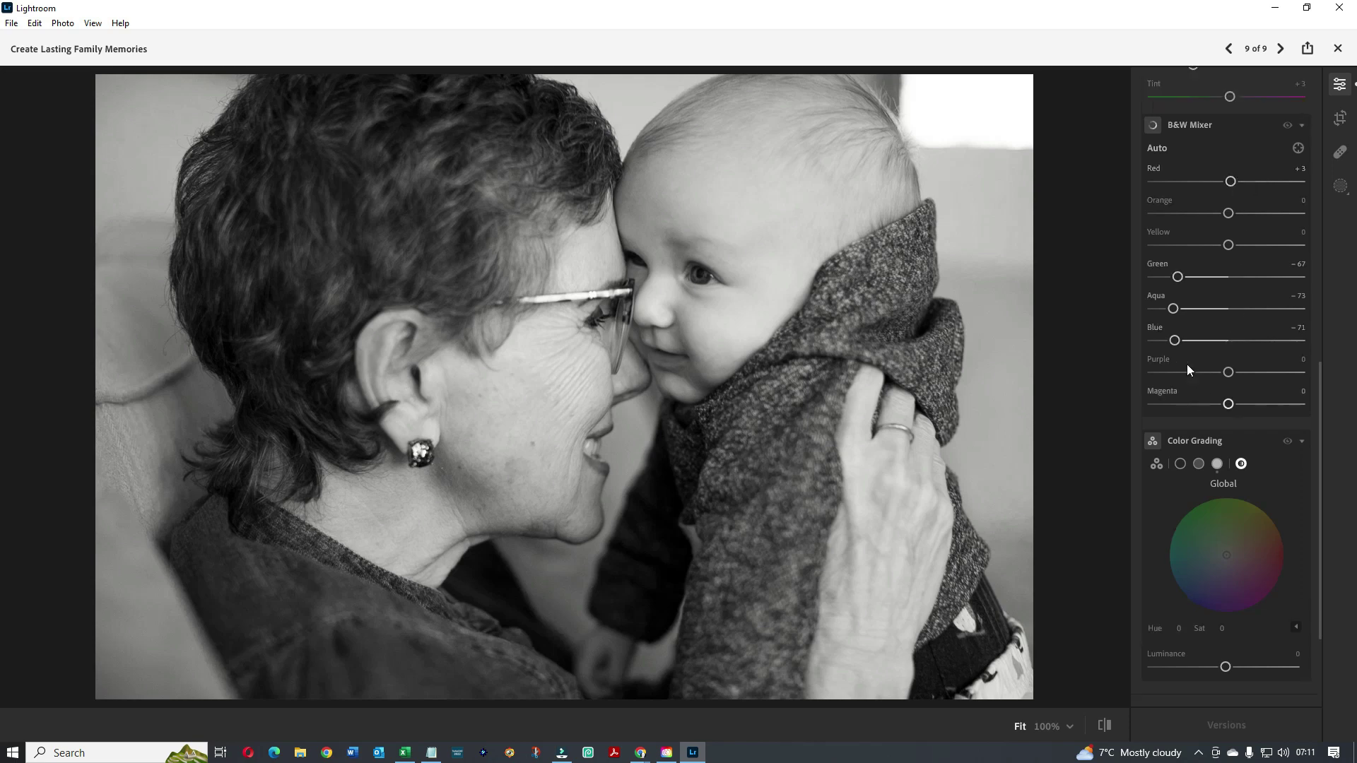
{"action": "scroll", "coordinate": [1190, 362], "scroll_direction": "up", "scroll_amount": 10}
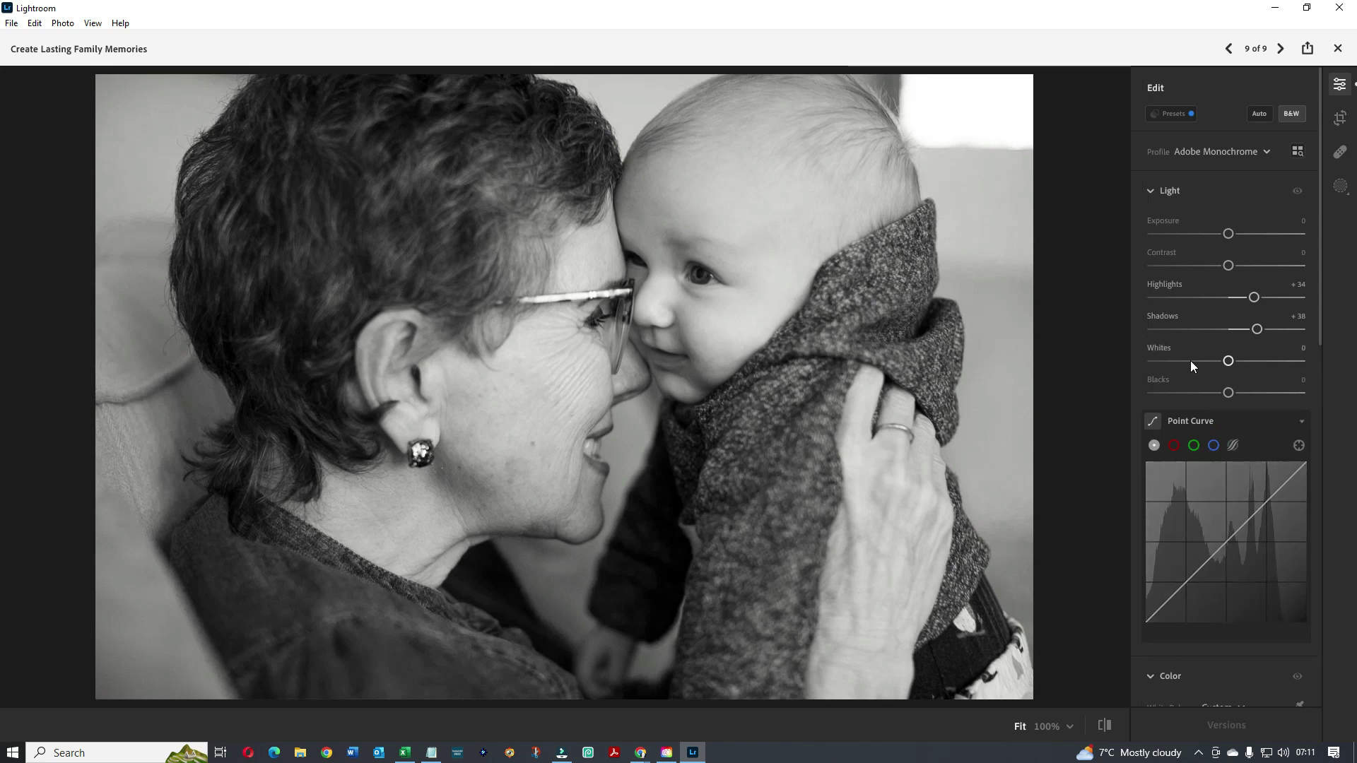
{"action": "scroll", "coordinate": [1190, 360], "scroll_direction": "down", "scroll_amount": 2}
{"action": "scroll", "coordinate": [1190, 361], "scroll_direction": "down", "scroll_amount": 2}
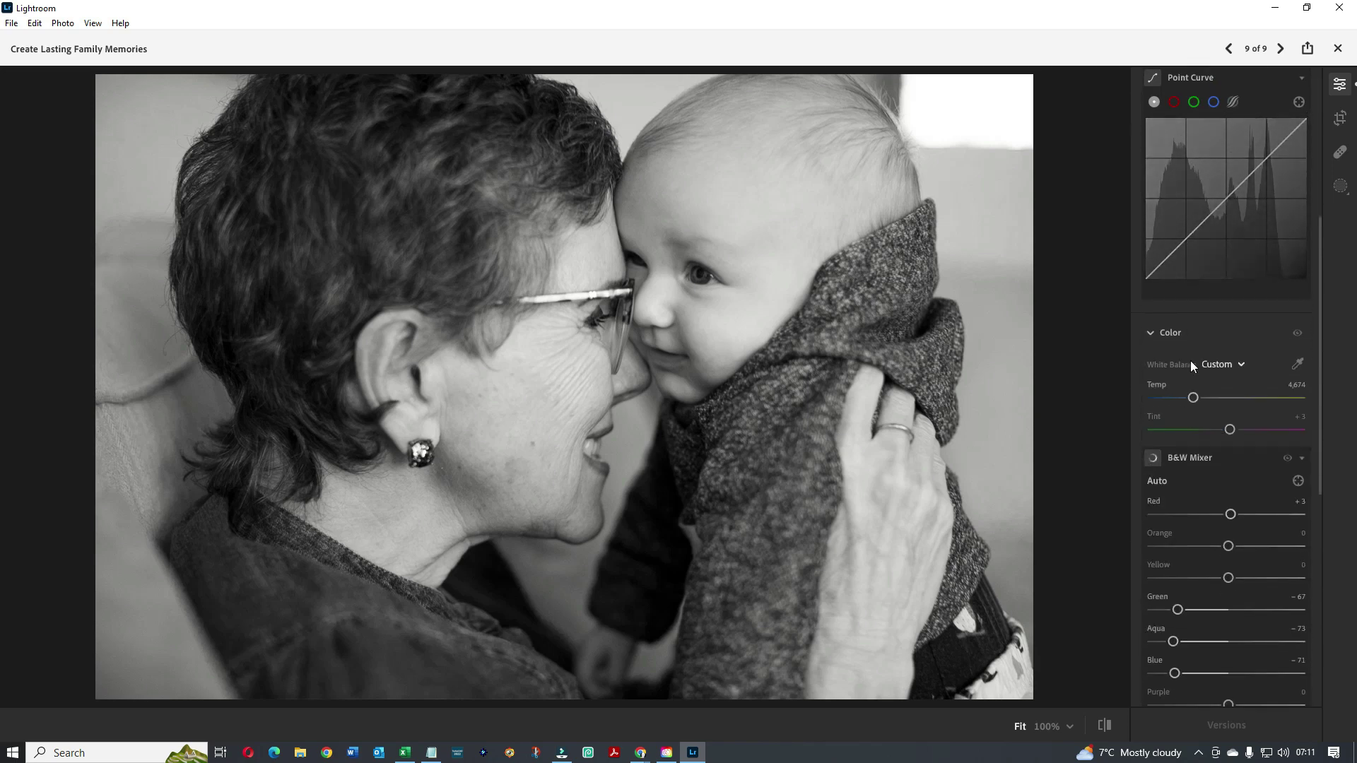
{"action": "scroll", "coordinate": [1191, 361], "scroll_direction": "down", "scroll_amount": 3}
{"action": "scroll", "coordinate": [1192, 363], "scroll_direction": "down", "scroll_amount": 2}
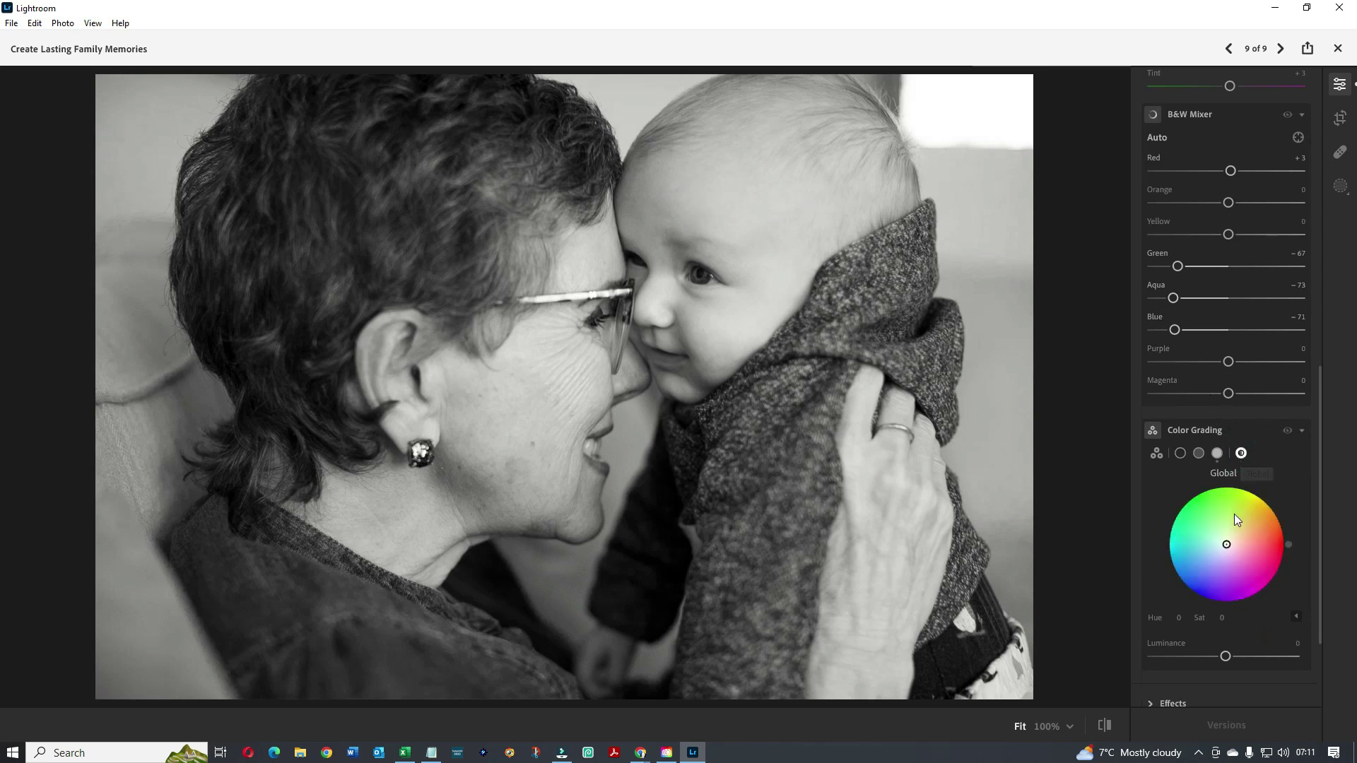
{"action": "mouse_move", "coordinate": [1229, 544]}
{"action": "left_mouse_down"}
{"action": "mouse_move", "coordinate": [1228, 495]}
{"action": "mouse_move", "coordinate": [1242, 552]}
{"action": "mouse_move", "coordinate": [1228, 544]}
{"action": "left_mouse_up"}
{"action": "mouse_move", "coordinate": [1227, 656]}
{"action": "left_mouse_down"}
{"action": "mouse_move", "coordinate": [1247, 656]}
{"action": "mouse_move", "coordinate": [1147, 655]}
{"action": "mouse_move", "coordinate": [1228, 656]}
{"action": "left_mouse_up"}
Add a −34 vignette to complete the Family Memories tutorial and return to the B&W results.
{"action": "scroll", "coordinate": [1229, 640], "scroll_direction": "down", "scroll_amount": 2}
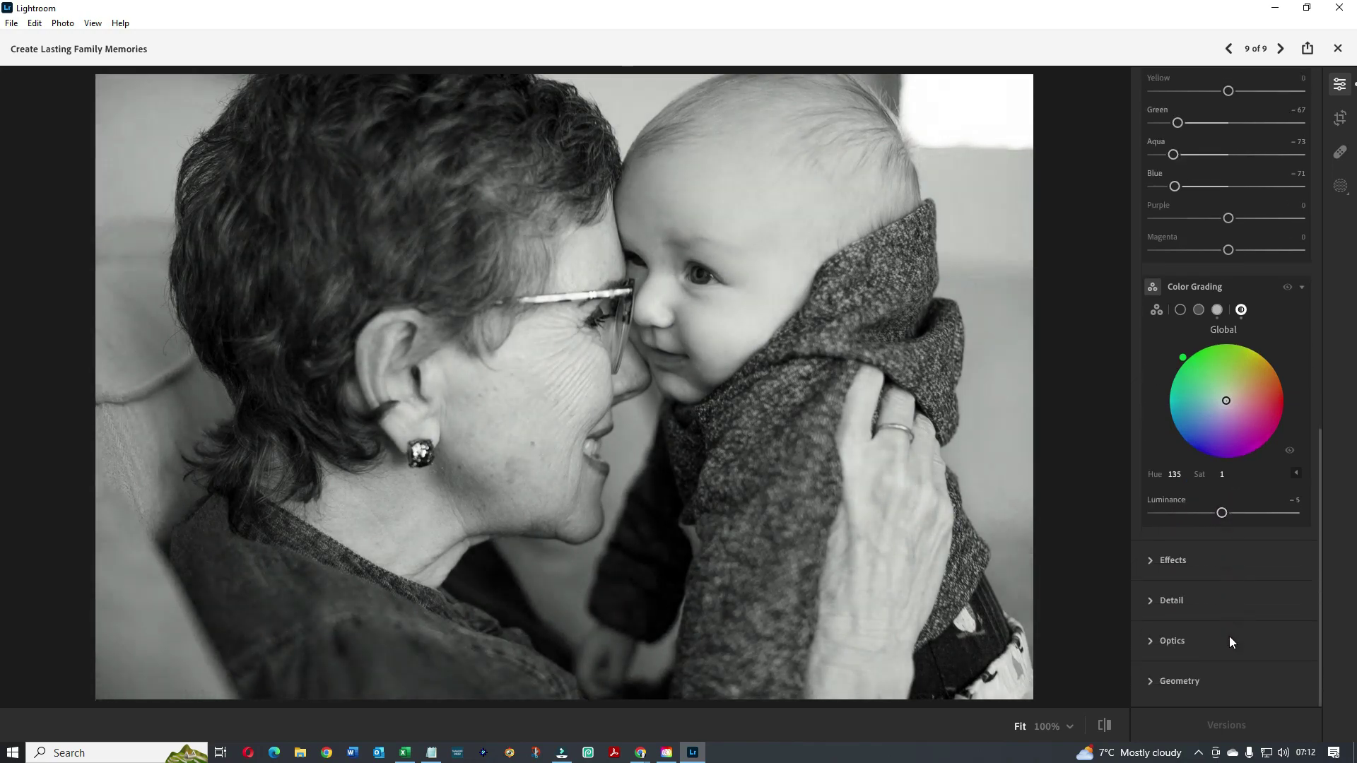
{"action": "left_click", "coordinate": [1150, 560]}
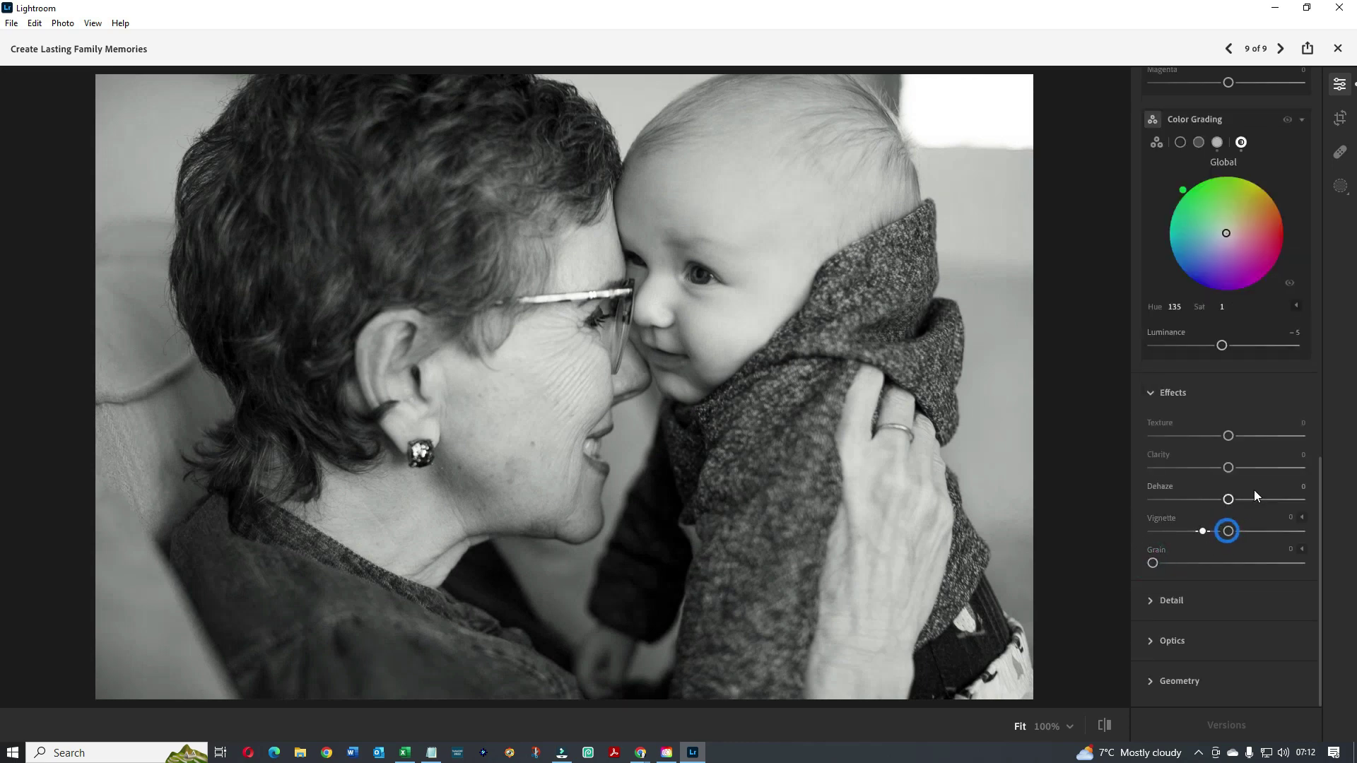
{"action": "left_click_drag", "start_coordinate": [1229, 531], "coordinate": [1204, 533]}
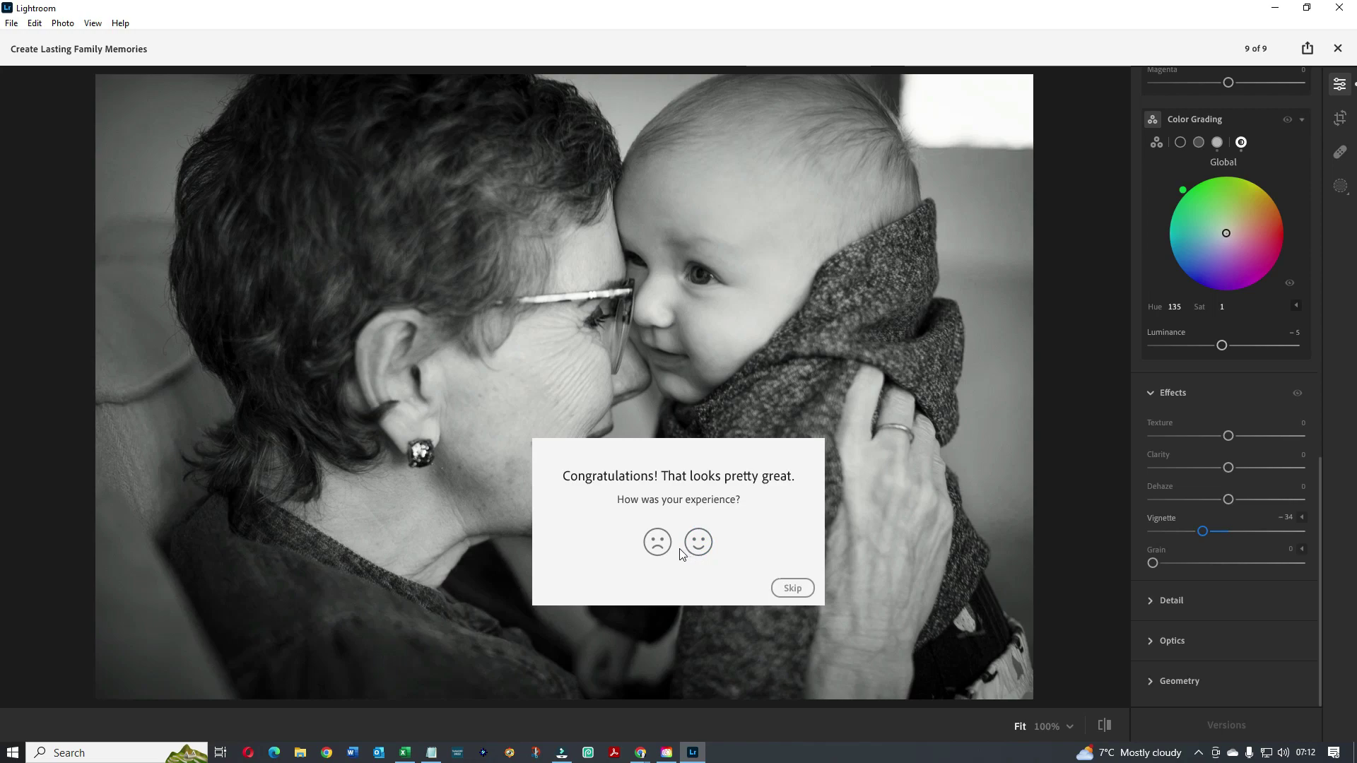
{"action": "left_click", "coordinate": [699, 543]}
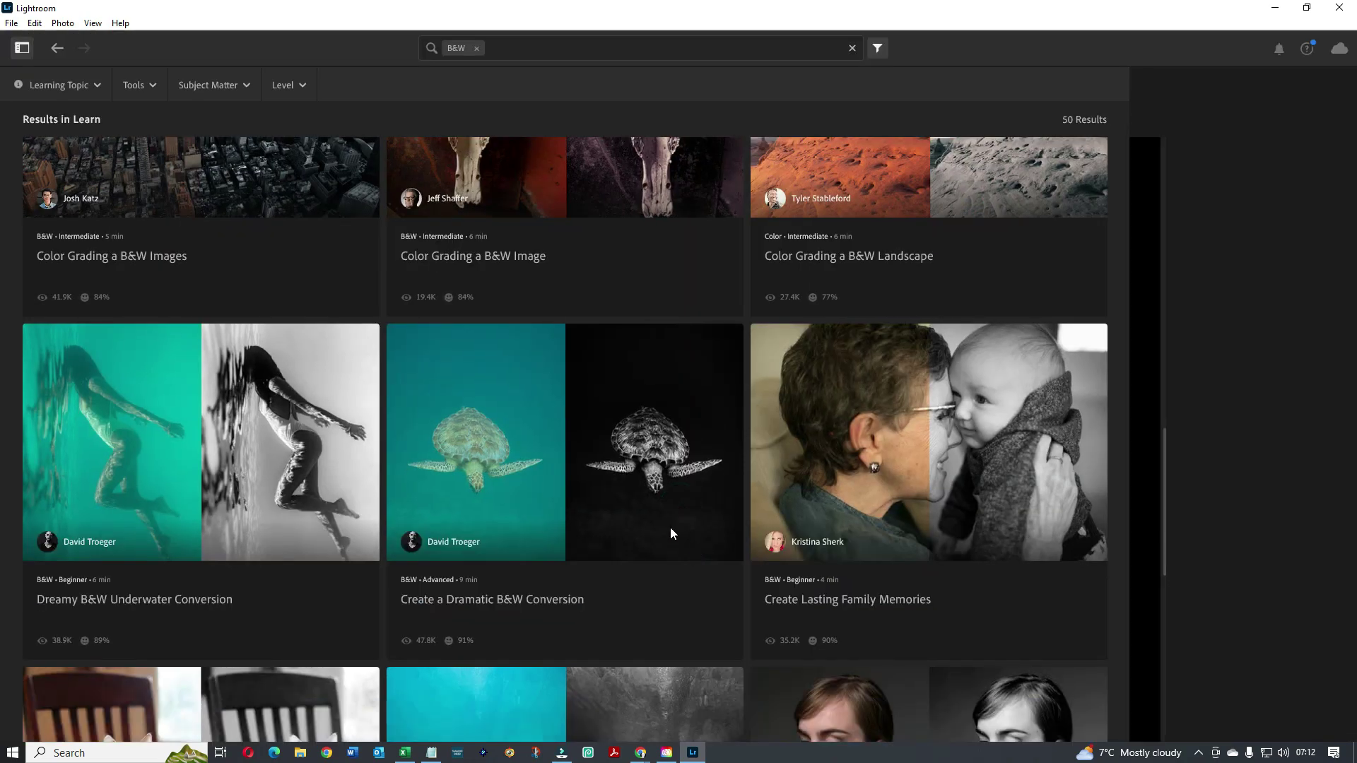
Add Color as a second learning topic alongside B&W, leaving three tutorials.
{"action": "scroll", "coordinate": [622, 480], "scroll_direction": "down", "scroll_amount": 5}
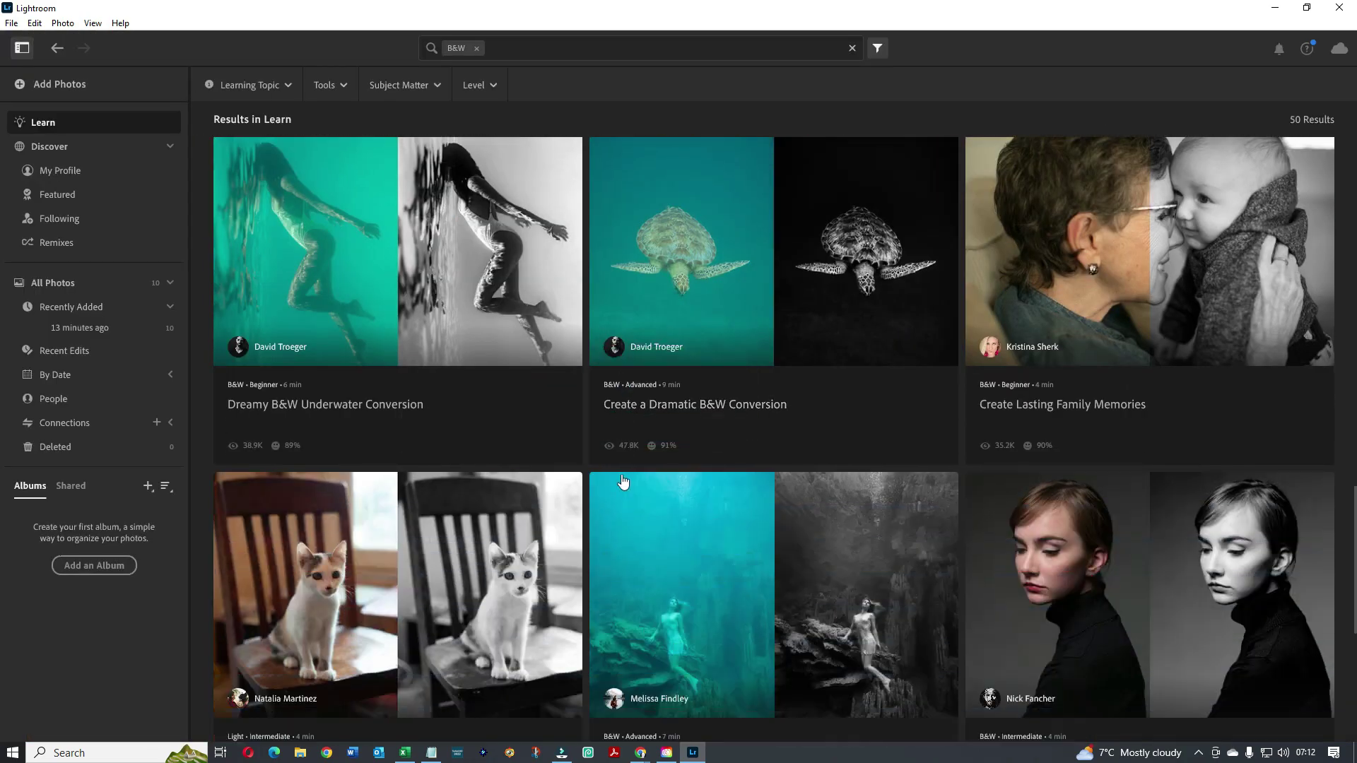
{"action": "scroll", "coordinate": [623, 482], "scroll_direction": "down", "scroll_amount": 4}
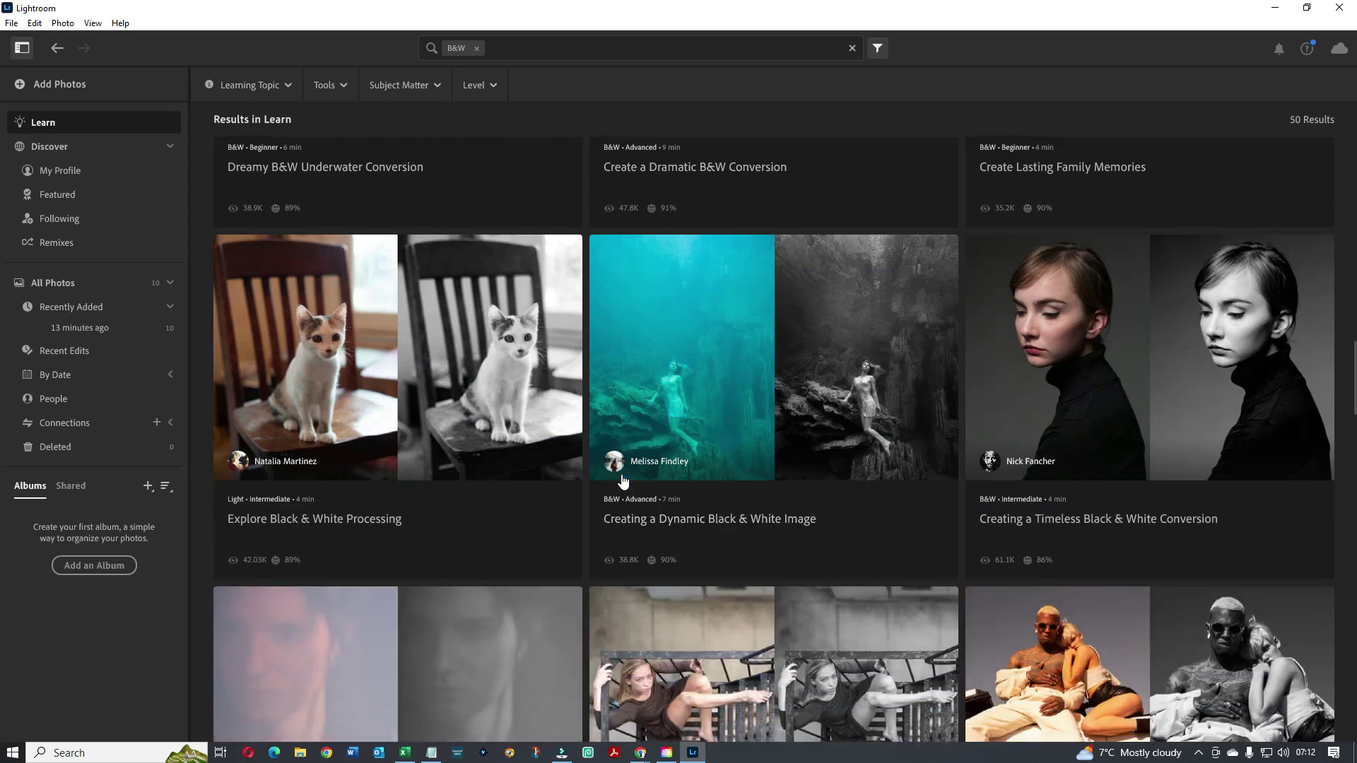
{"action": "scroll", "coordinate": [623, 481], "scroll_direction": "down", "scroll_amount": 4}
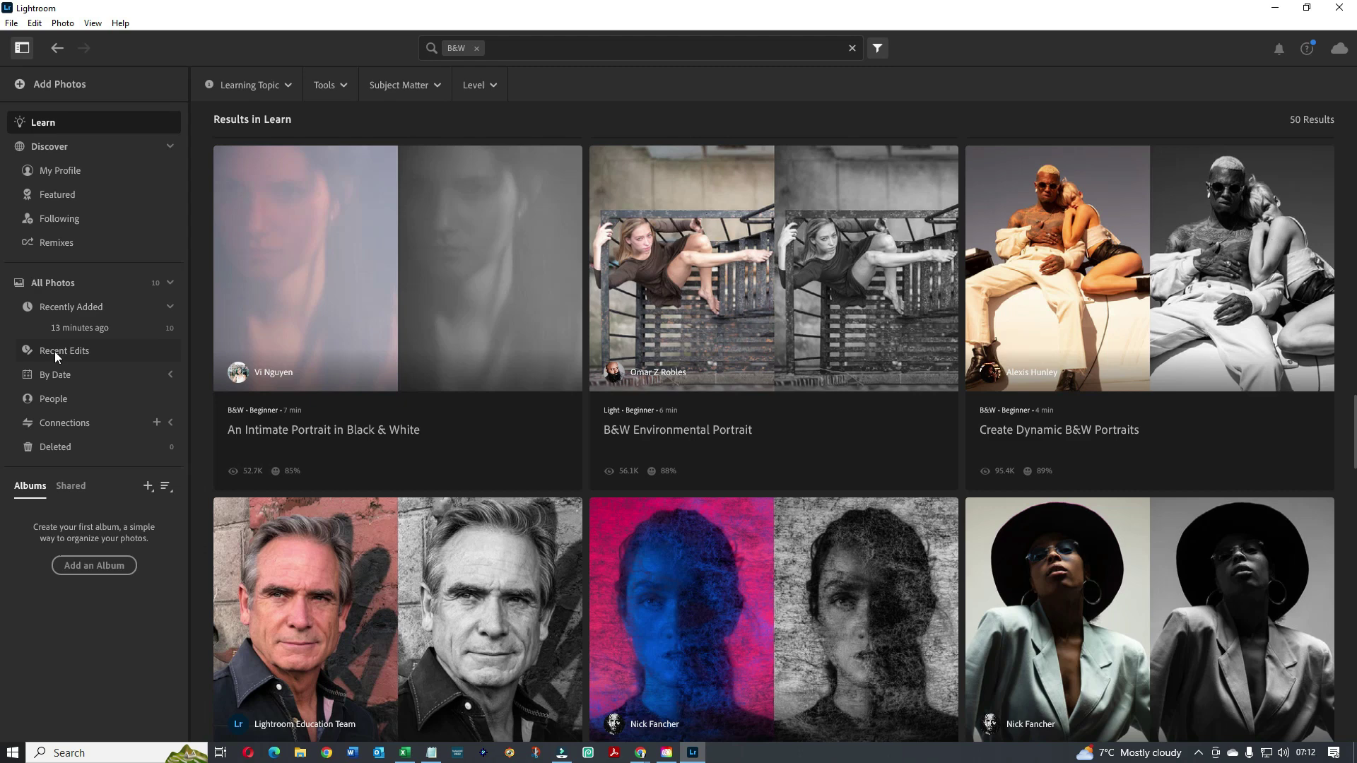
{"action": "left_click", "coordinate": [342, 83]}
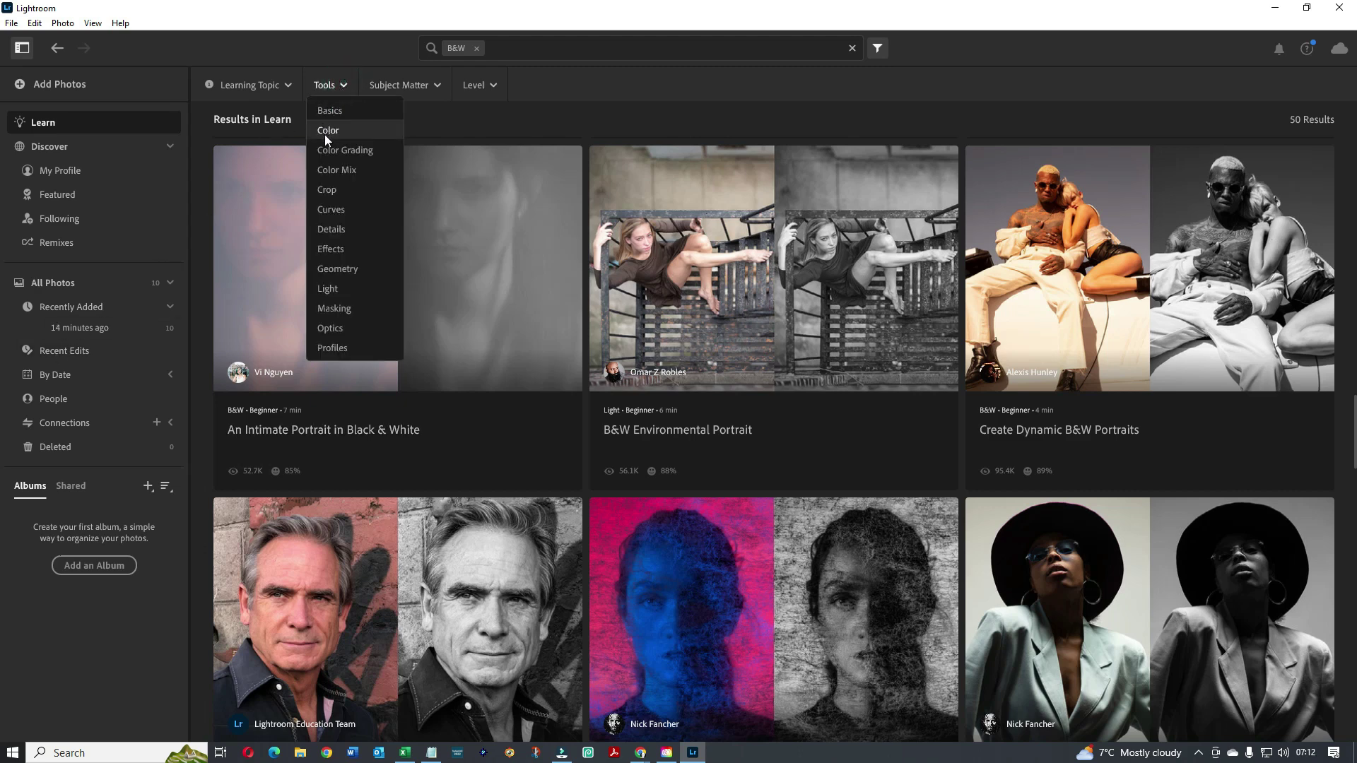
{"action": "left_click", "coordinate": [286, 89]}
{"action": "left_click", "coordinate": [285, 86]}
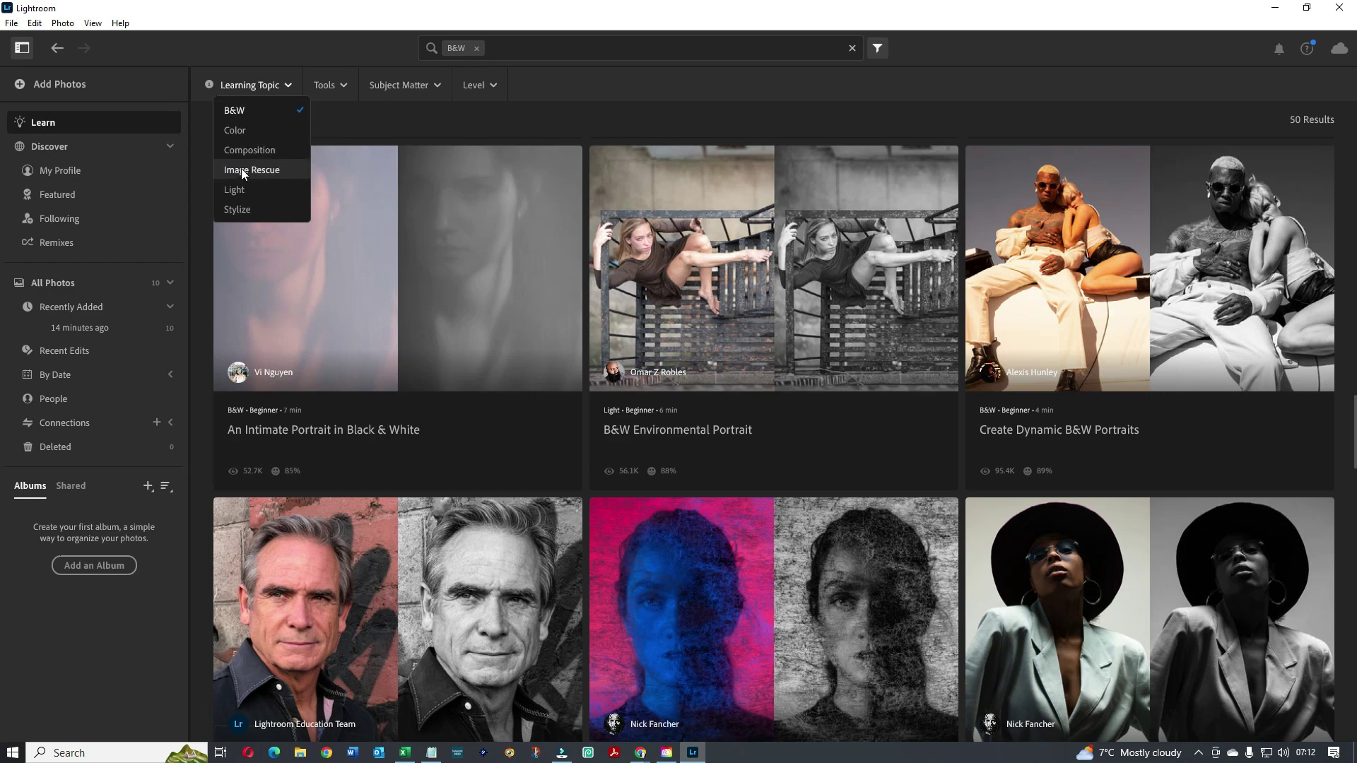
{"action": "left_click", "coordinate": [240, 133]}
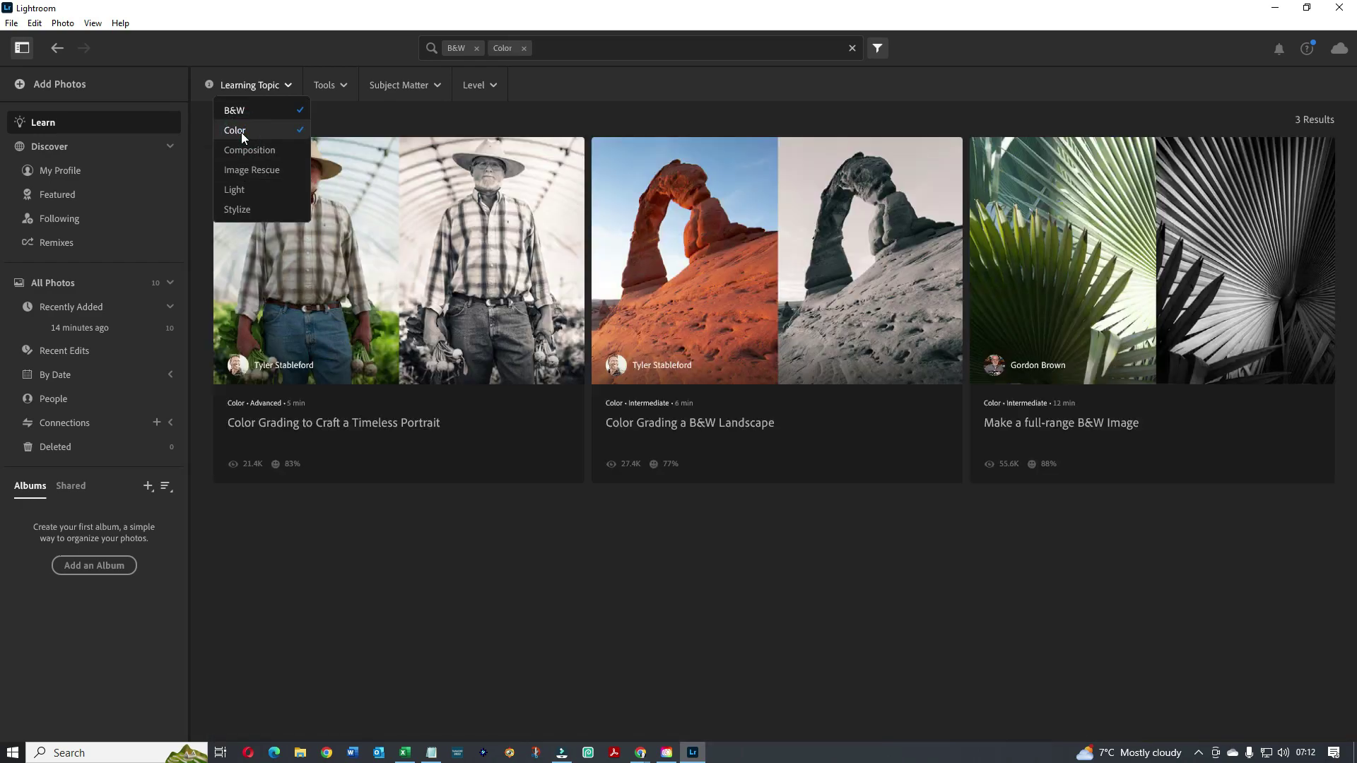
Start the 'Make a full-range B&W Image' tutorial and continue into its Light chapter.
{"action": "left_click", "coordinate": [1088, 322]}
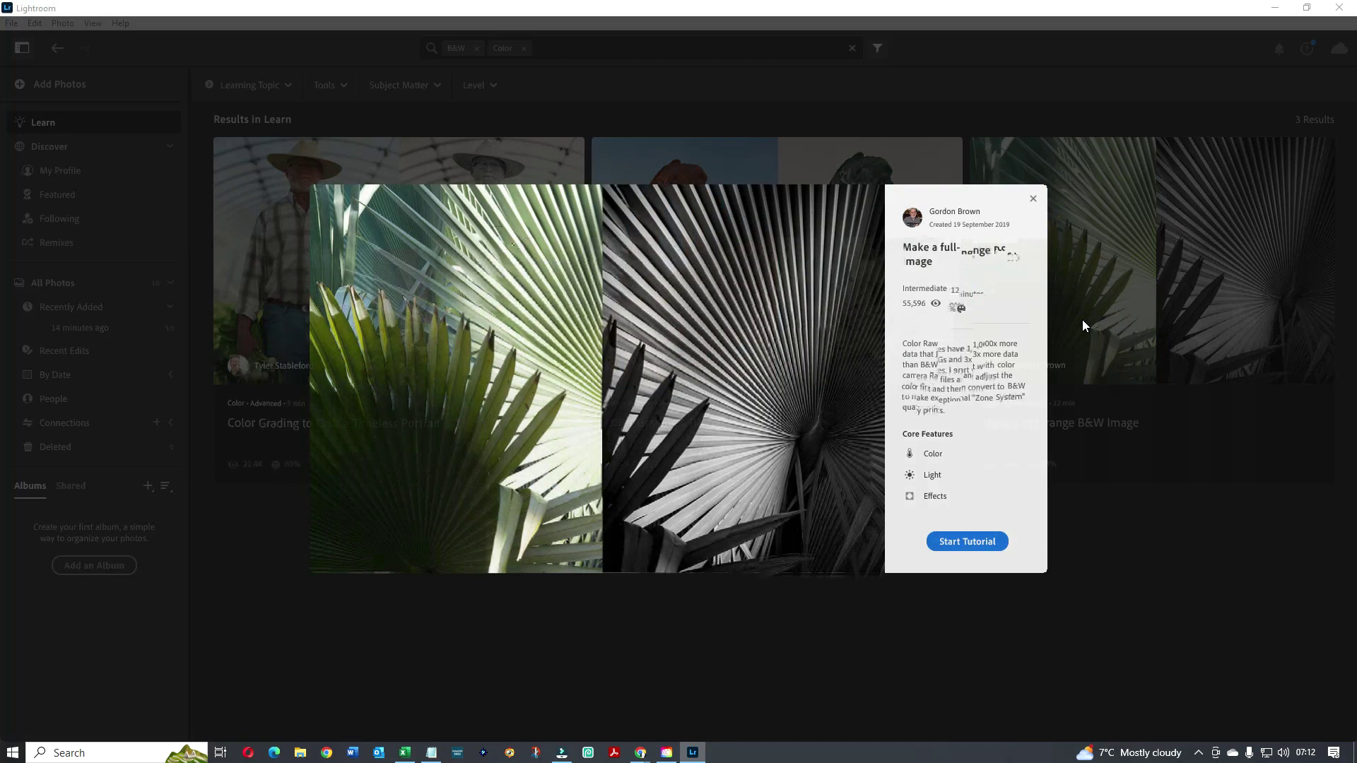
{"action": "left_click", "coordinate": [981, 550]}
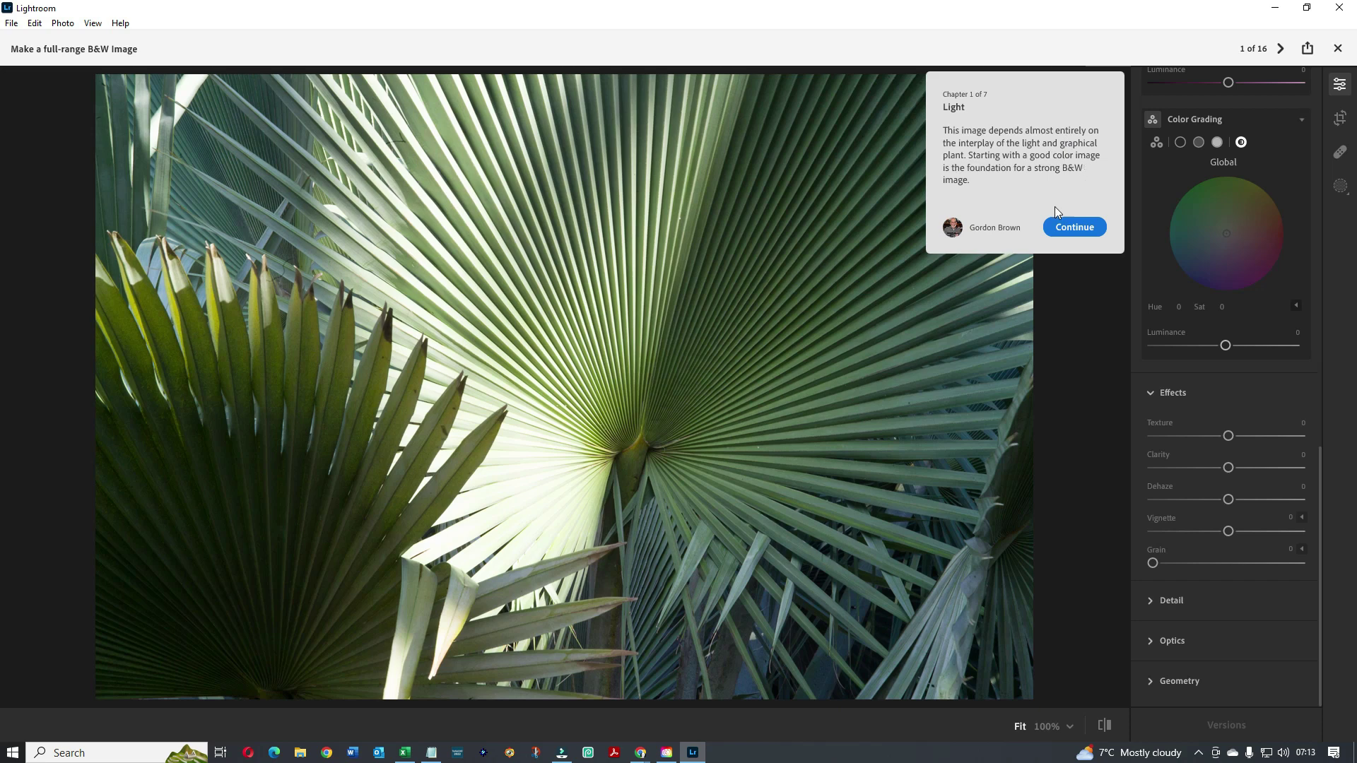
{"action": "left_click", "coordinate": [1077, 230]}
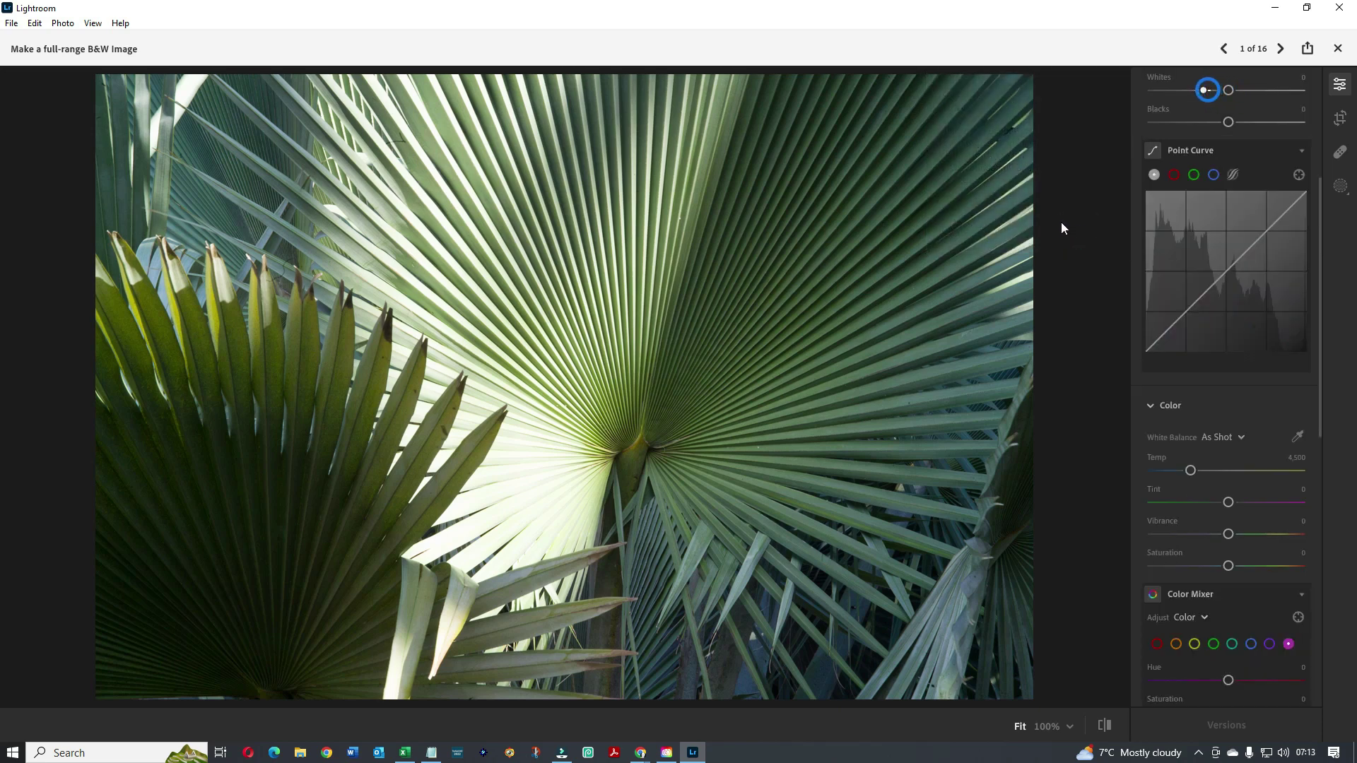
Set Whites −33, Blacks −54, Exposure −1.22, Highlights −33 and Shadows +78.
{"action": "left_click_drag", "start_coordinate": [1229, 90], "coordinate": [1204, 91]}
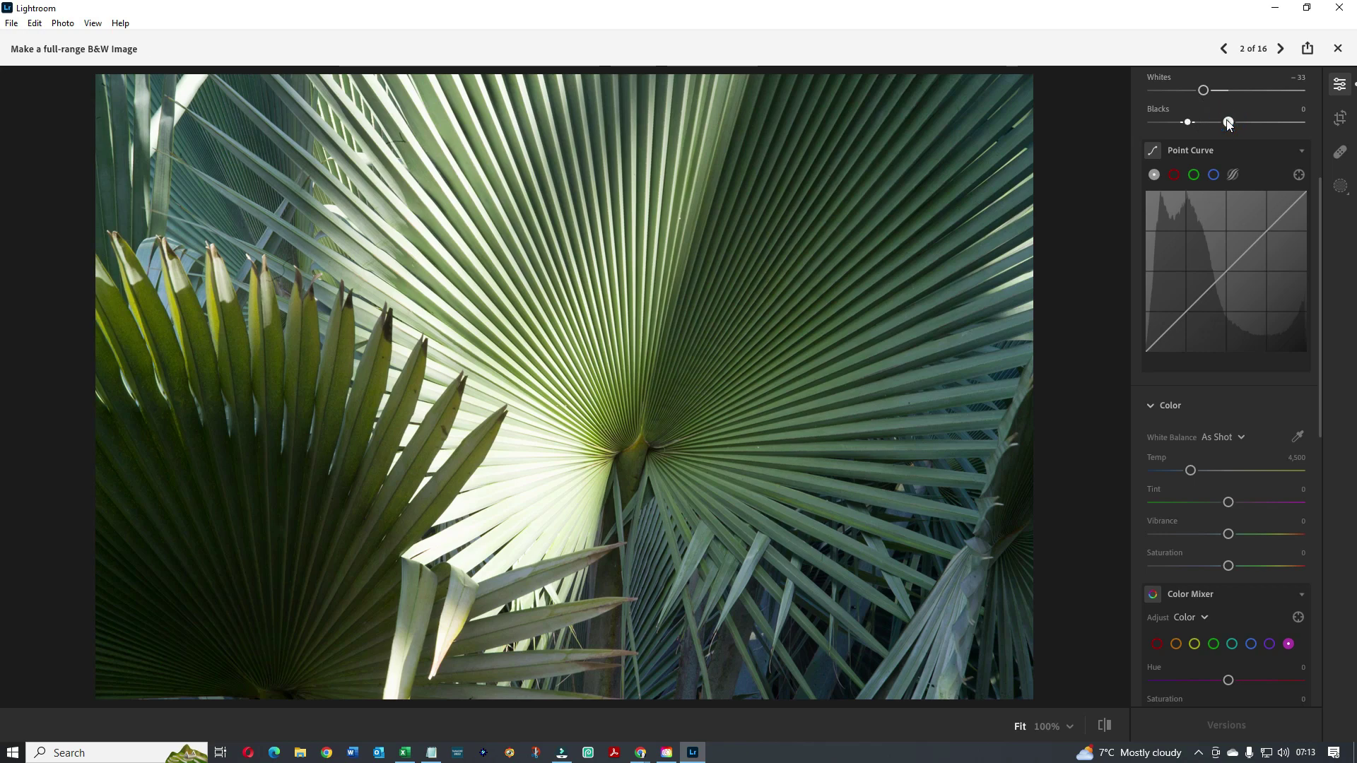
{"action": "left_click_drag", "start_coordinate": [1227, 122], "coordinate": [1185, 123]}
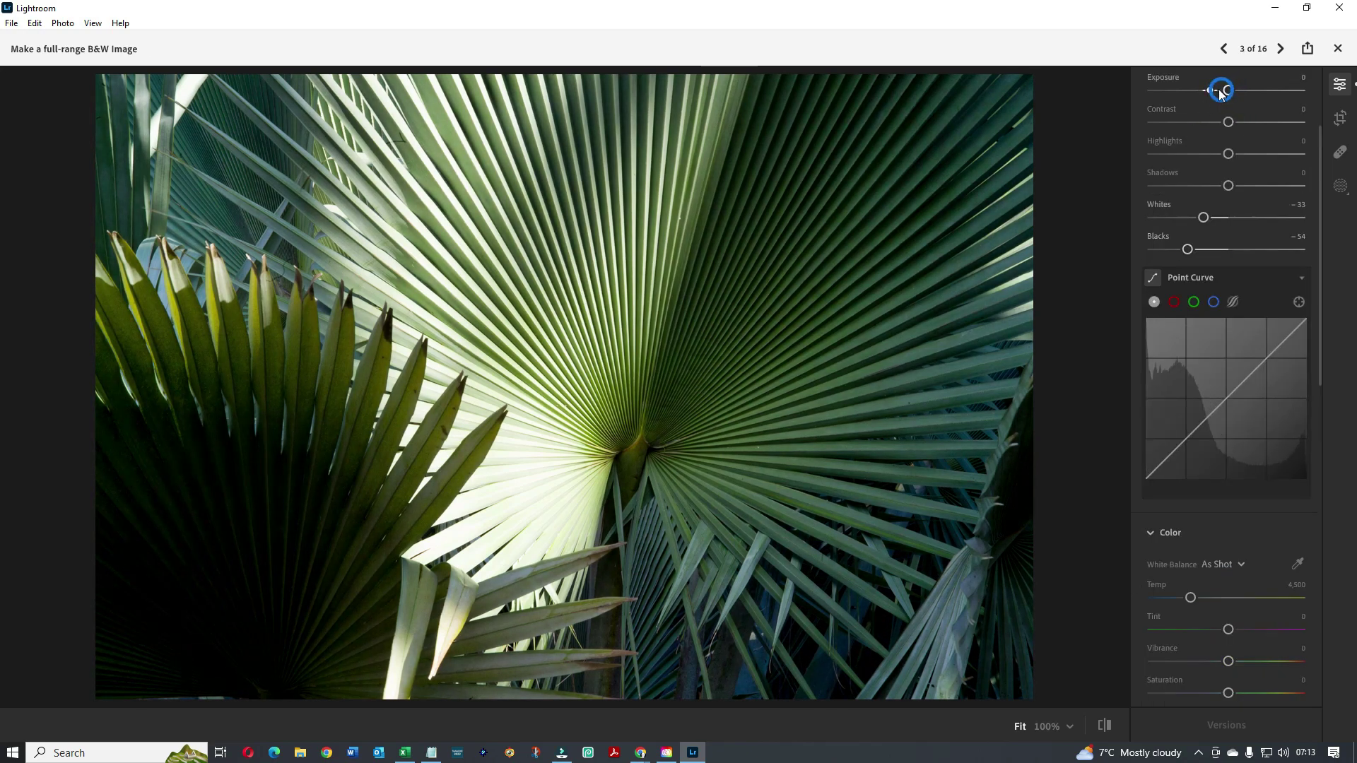
{"action": "left_click_drag", "start_coordinate": [1228, 90], "coordinate": [1211, 91]}
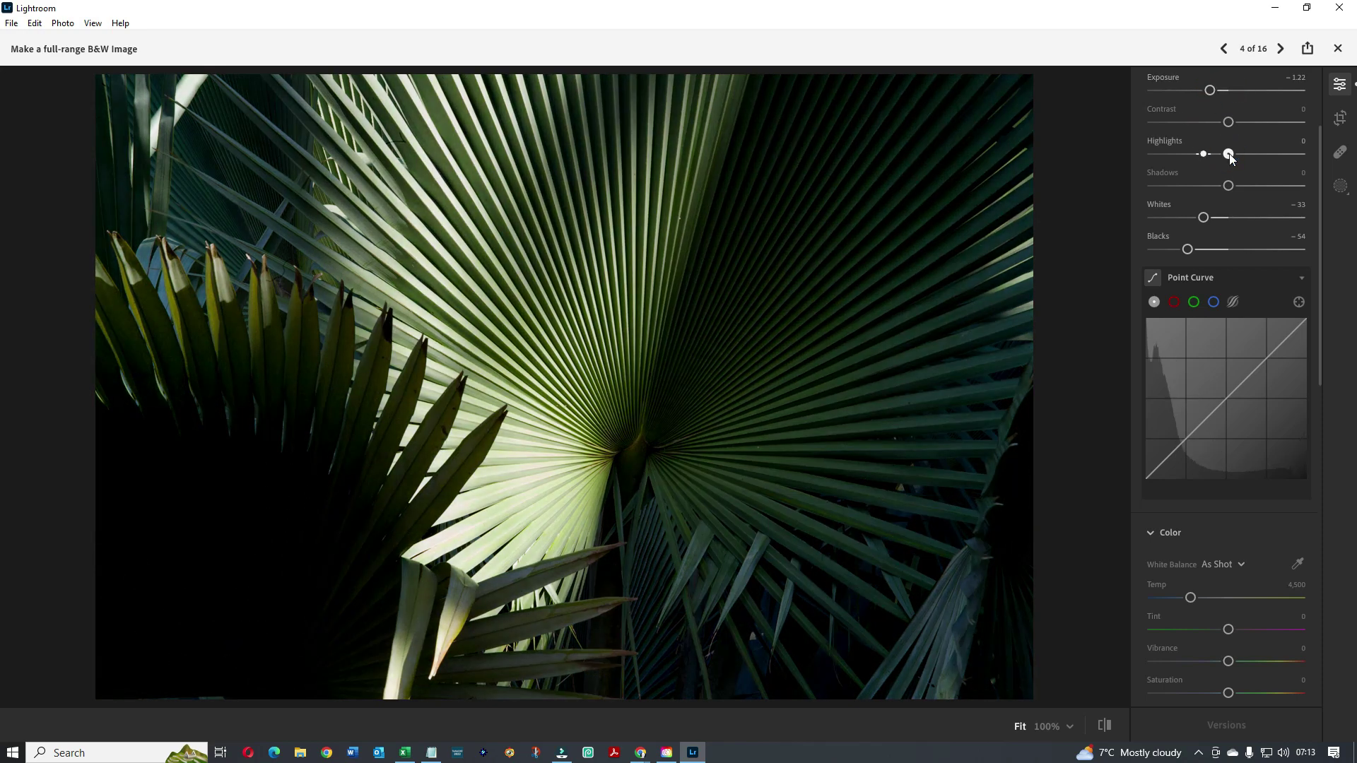
{"action": "left_click_drag", "start_coordinate": [1229, 153], "coordinate": [1205, 155]}
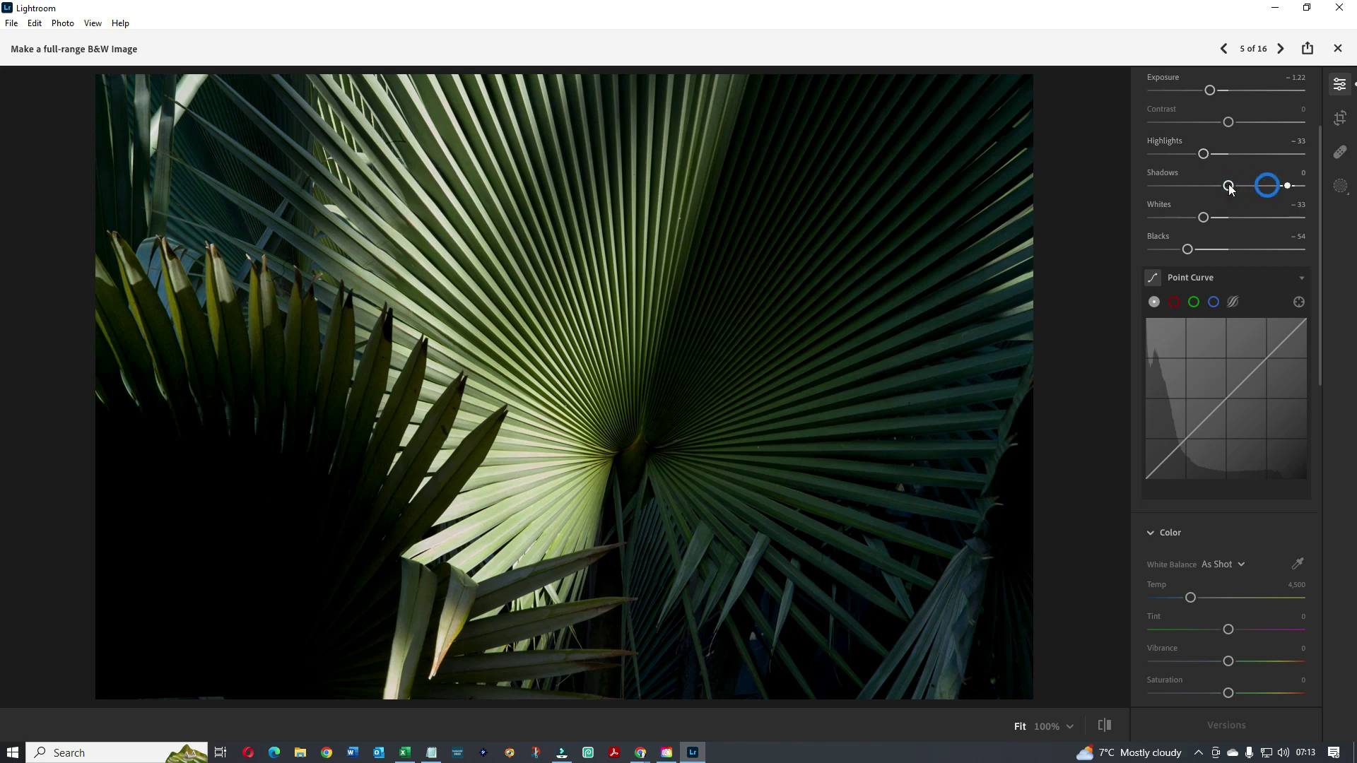
{"action": "left_click_drag", "start_coordinate": [1230, 186], "coordinate": [1289, 185]}
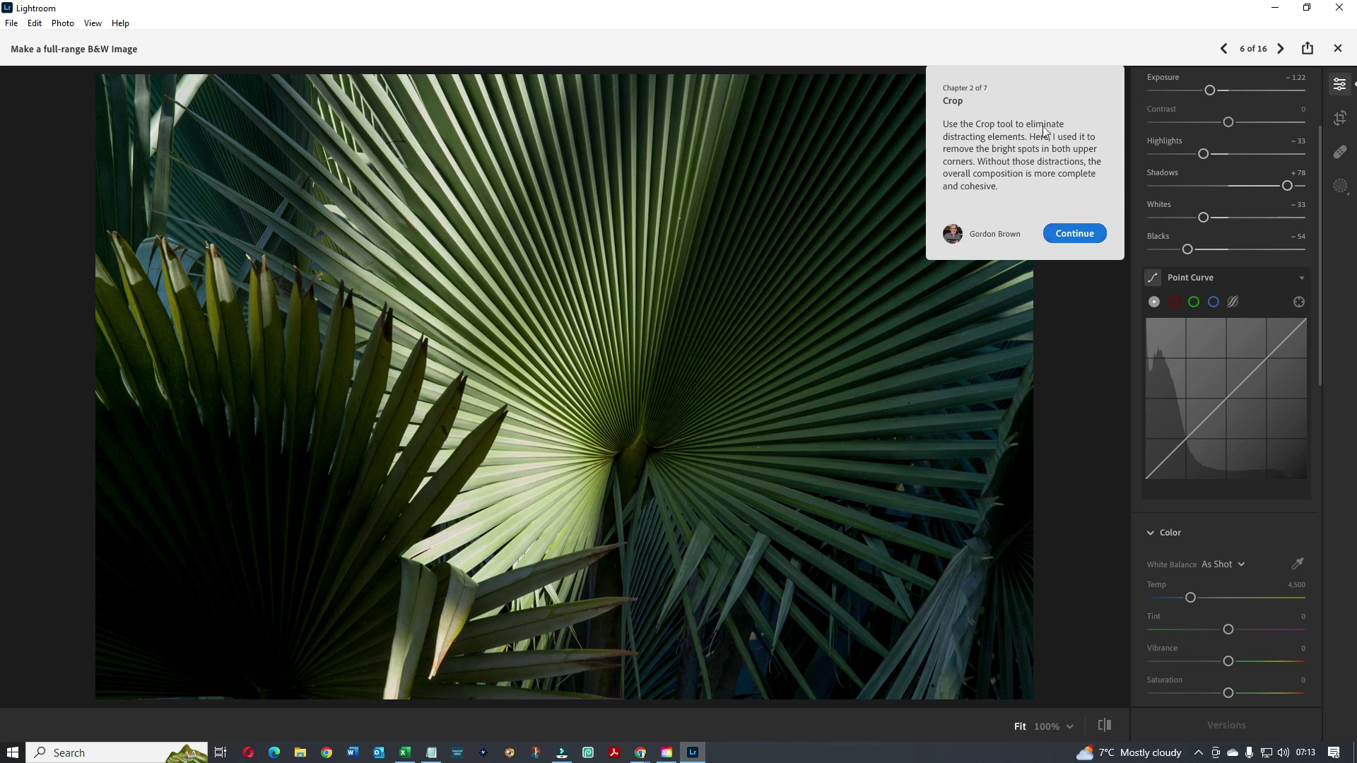
{"action": "left_click", "coordinate": [1071, 233]}
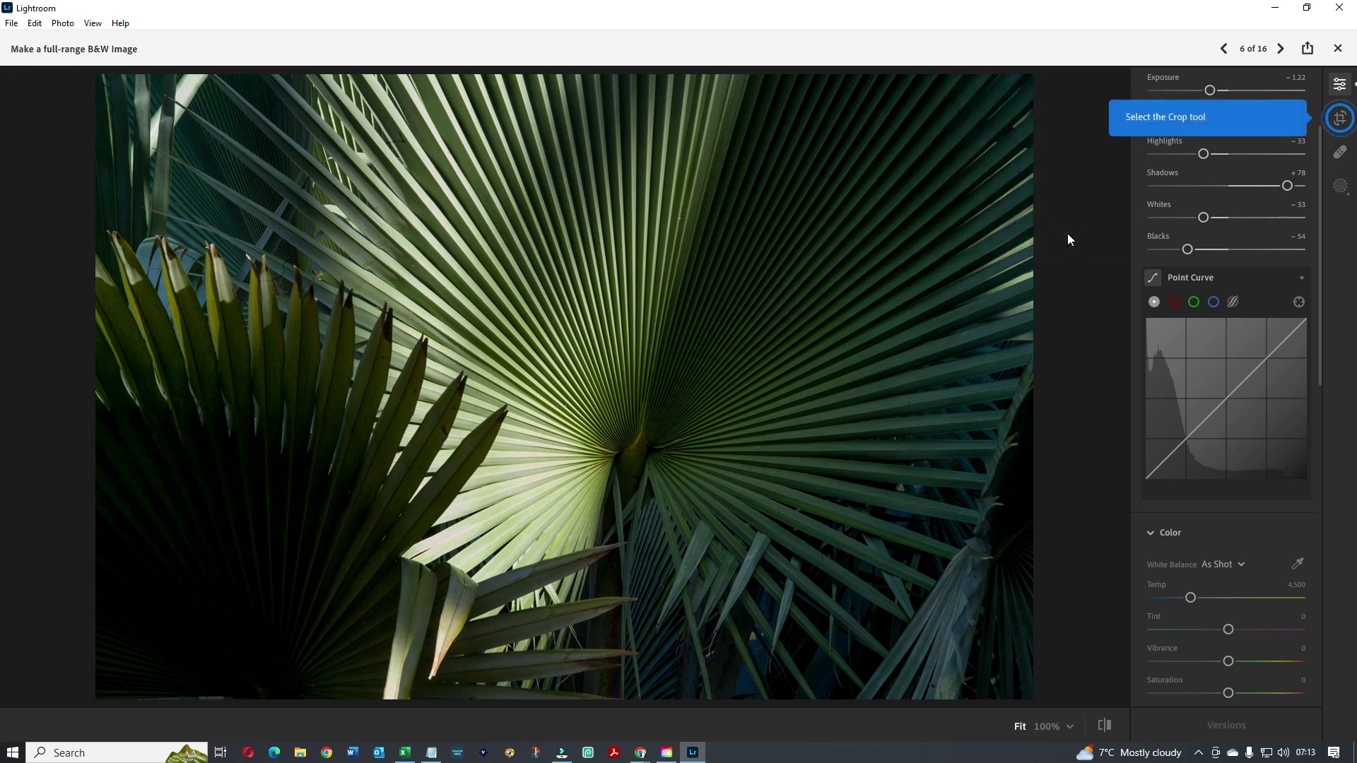
Crop the palm photo to a tighter rectangle inside its edges and apply it.
{"action": "left_click", "coordinate": [1340, 118]}
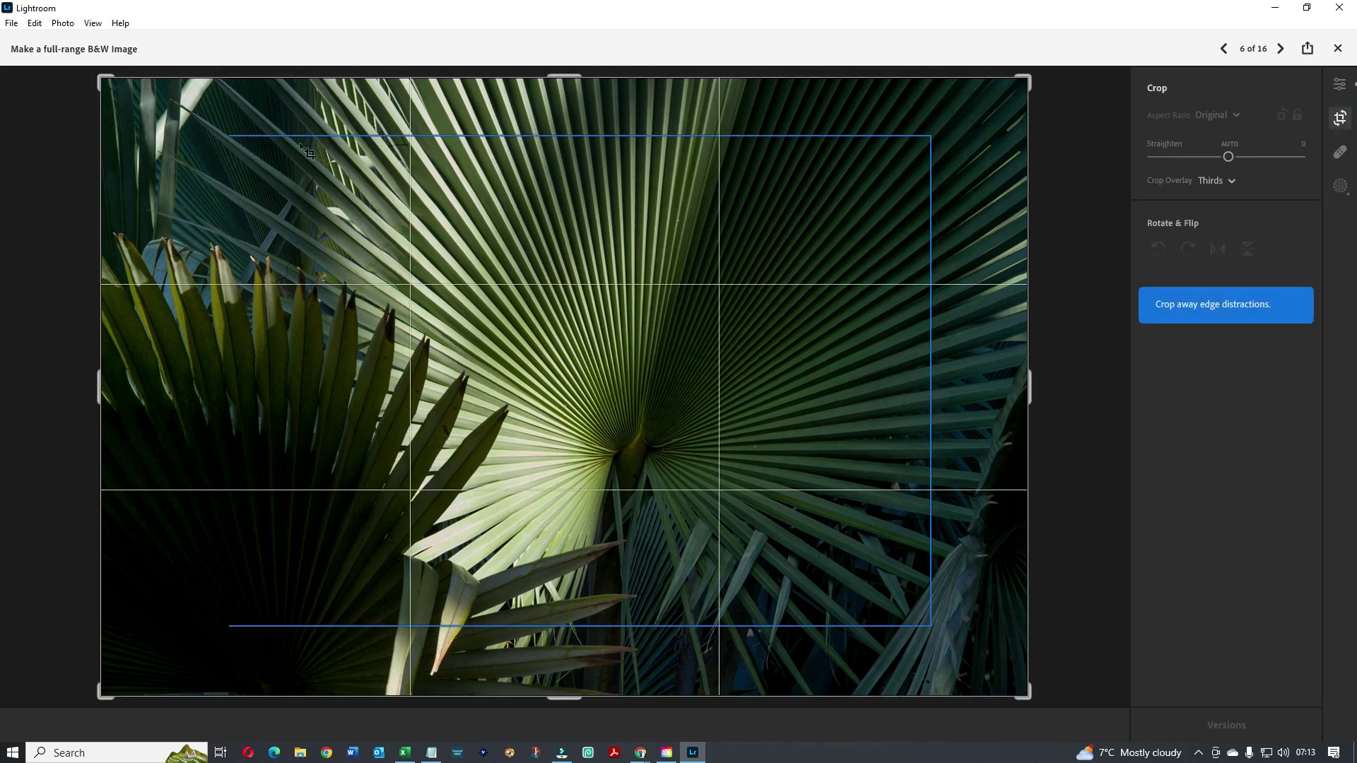
{"action": "left_click_drag", "start_coordinate": [224, 128], "coordinate": [939, 629]}
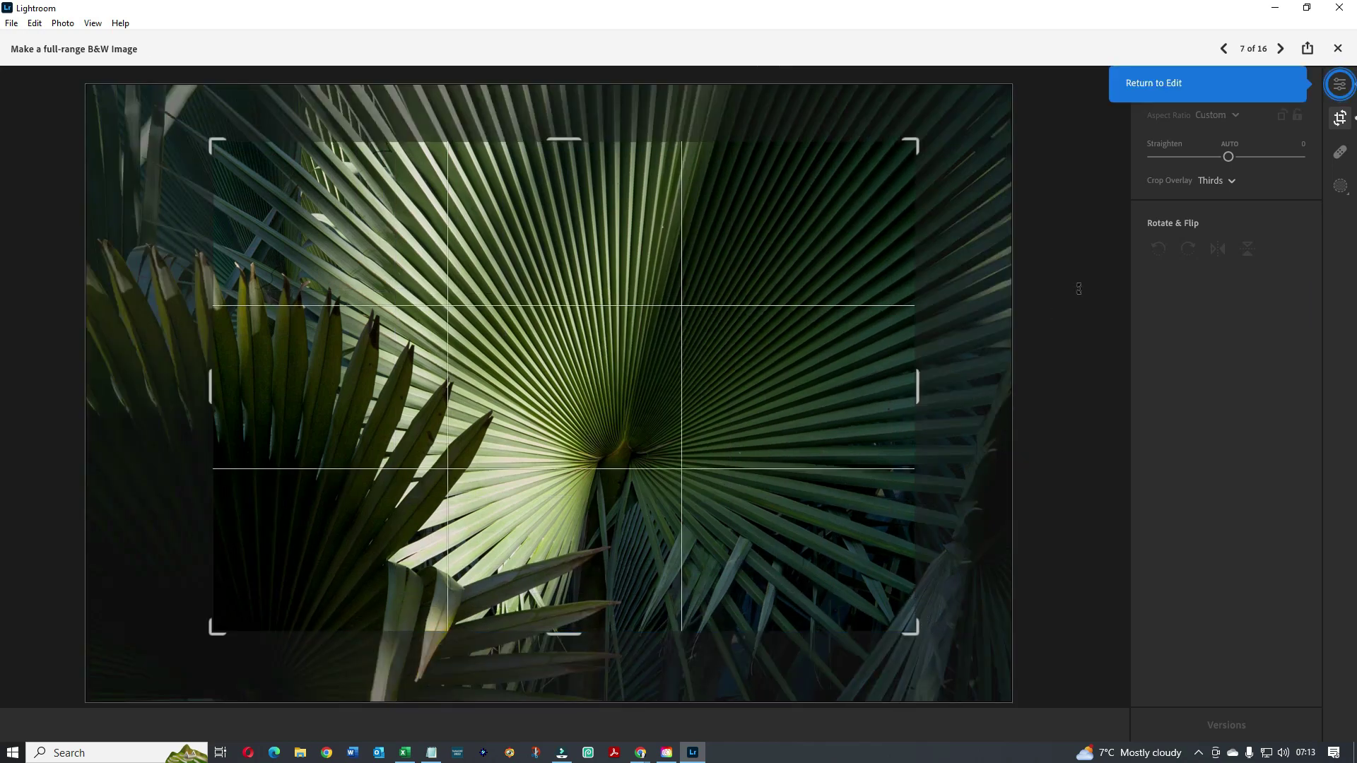
{"action": "left_click", "coordinate": [1339, 85]}
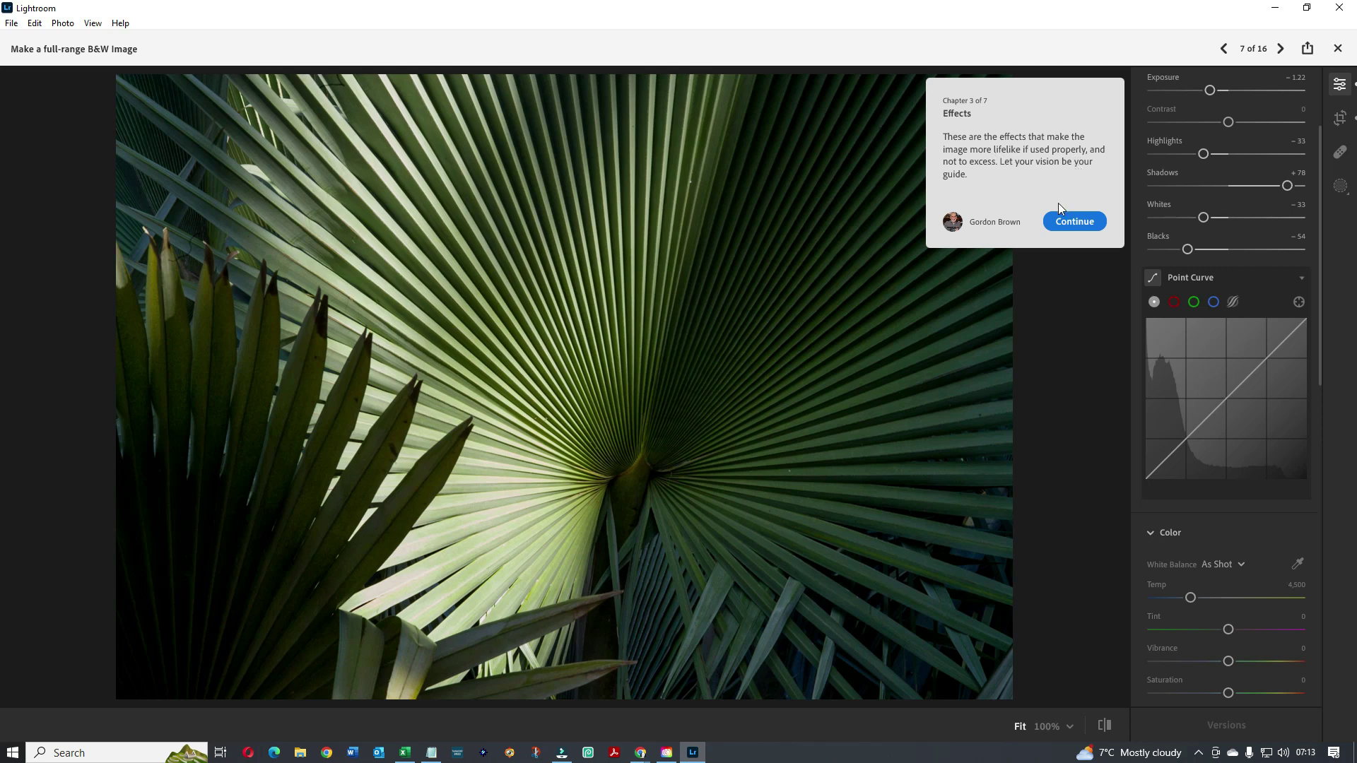
Raise Texture to +26 in the Effects section to bring out leaf detail.
{"action": "left_click", "coordinate": [1075, 222]}
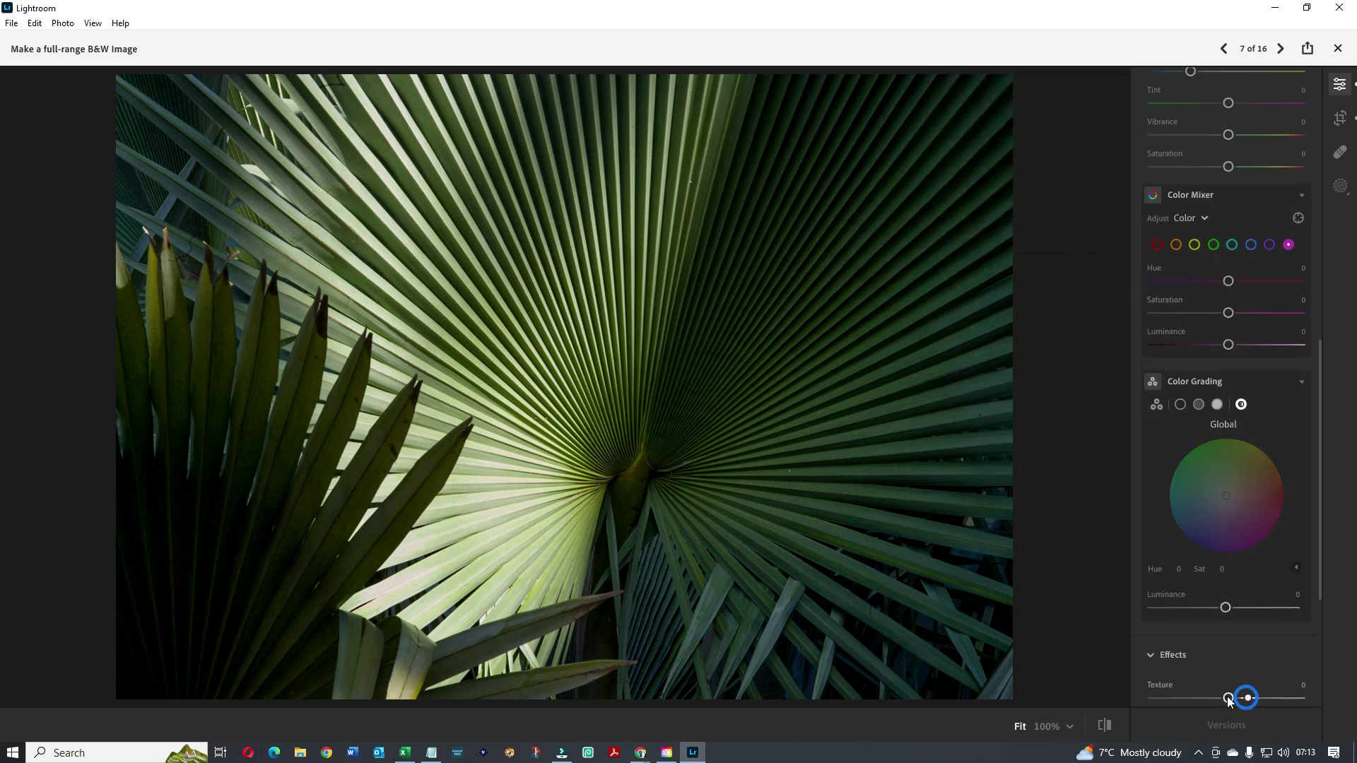
{"action": "scroll", "coordinate": [1237, 629], "scroll_direction": "down", "scroll_amount": 3}
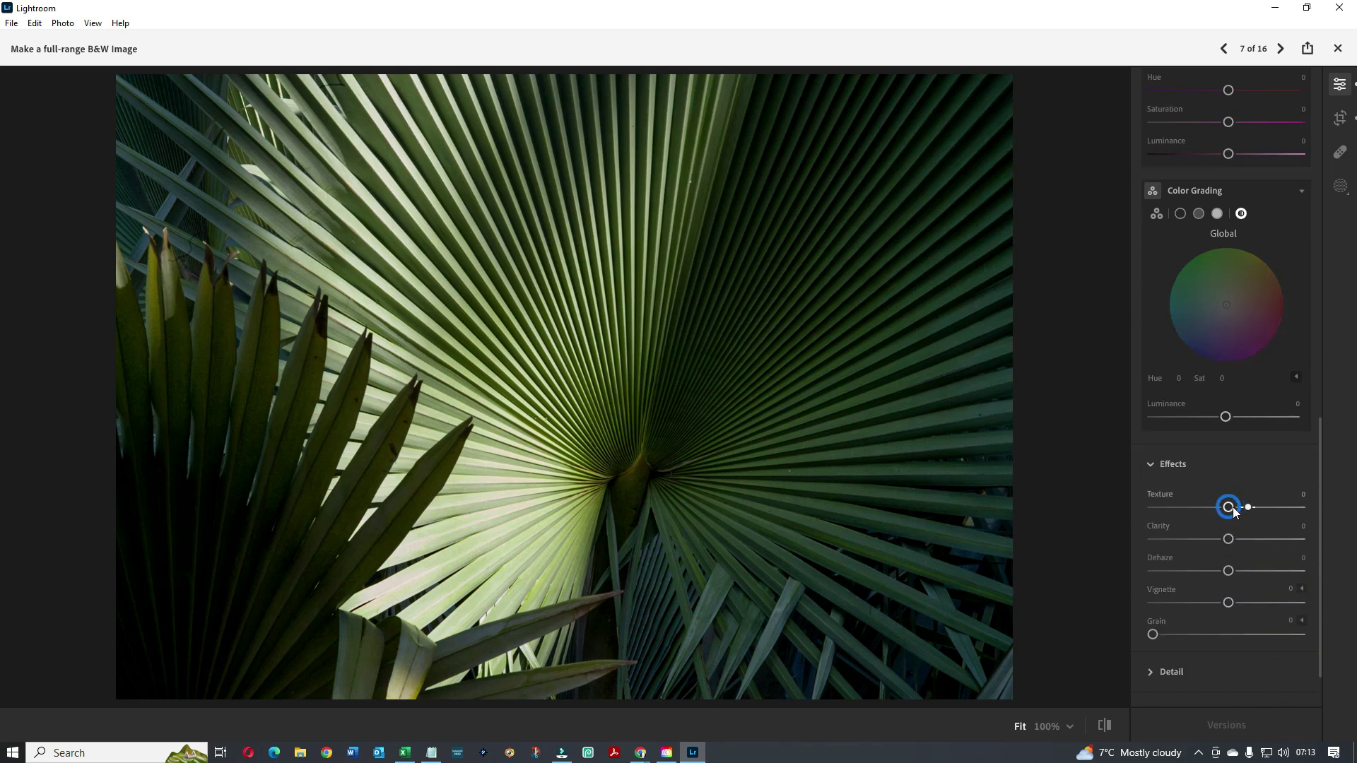
{"action": "mouse_move", "coordinate": [1233, 508]}
{"action": "left_mouse_down"}
{"action": "mouse_move", "coordinate": [1253, 511]}
{"action": "mouse_move", "coordinate": [1233, 571]}
{"action": "mouse_move", "coordinate": [1247, 572]}
{"action": "mouse_move", "coordinate": [1220, 604]}
{"action": "left_mouse_up"}
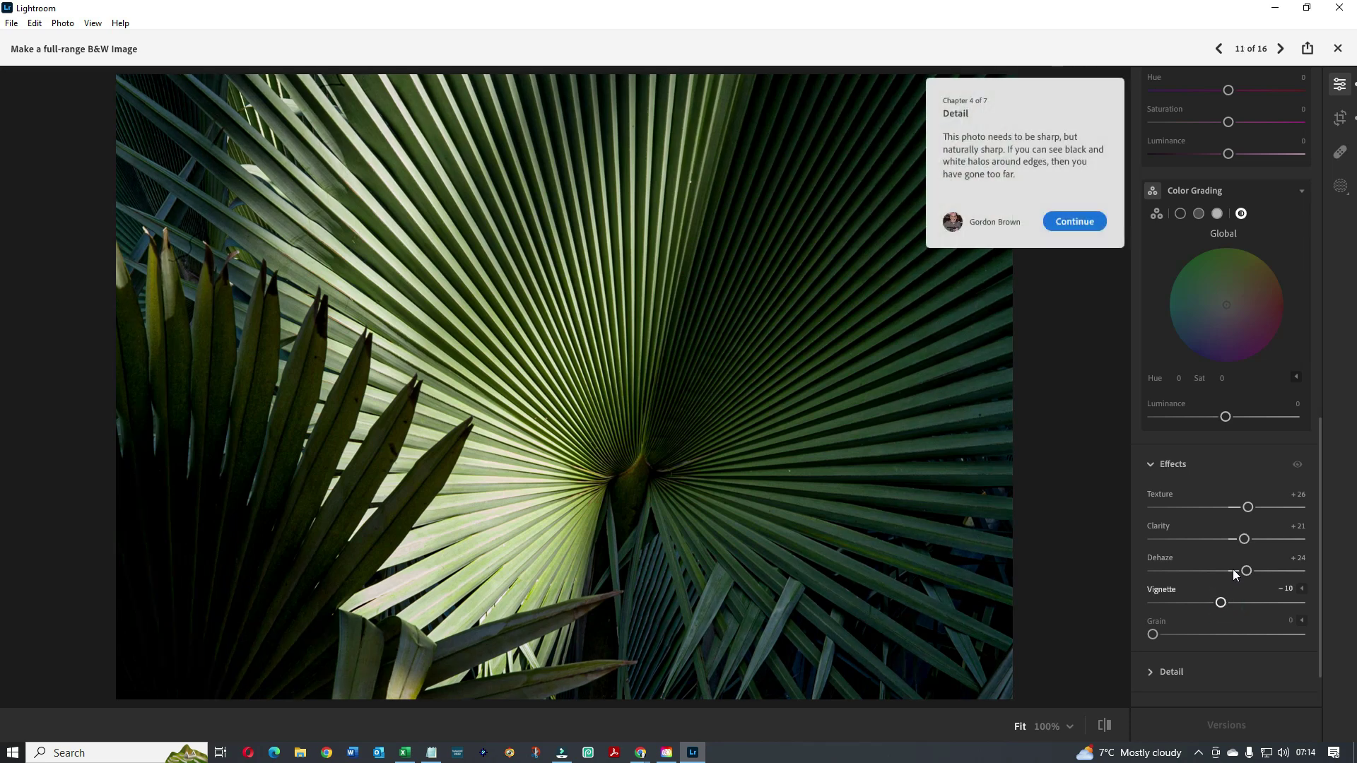
{"action": "left_click", "coordinate": [1074, 222]}
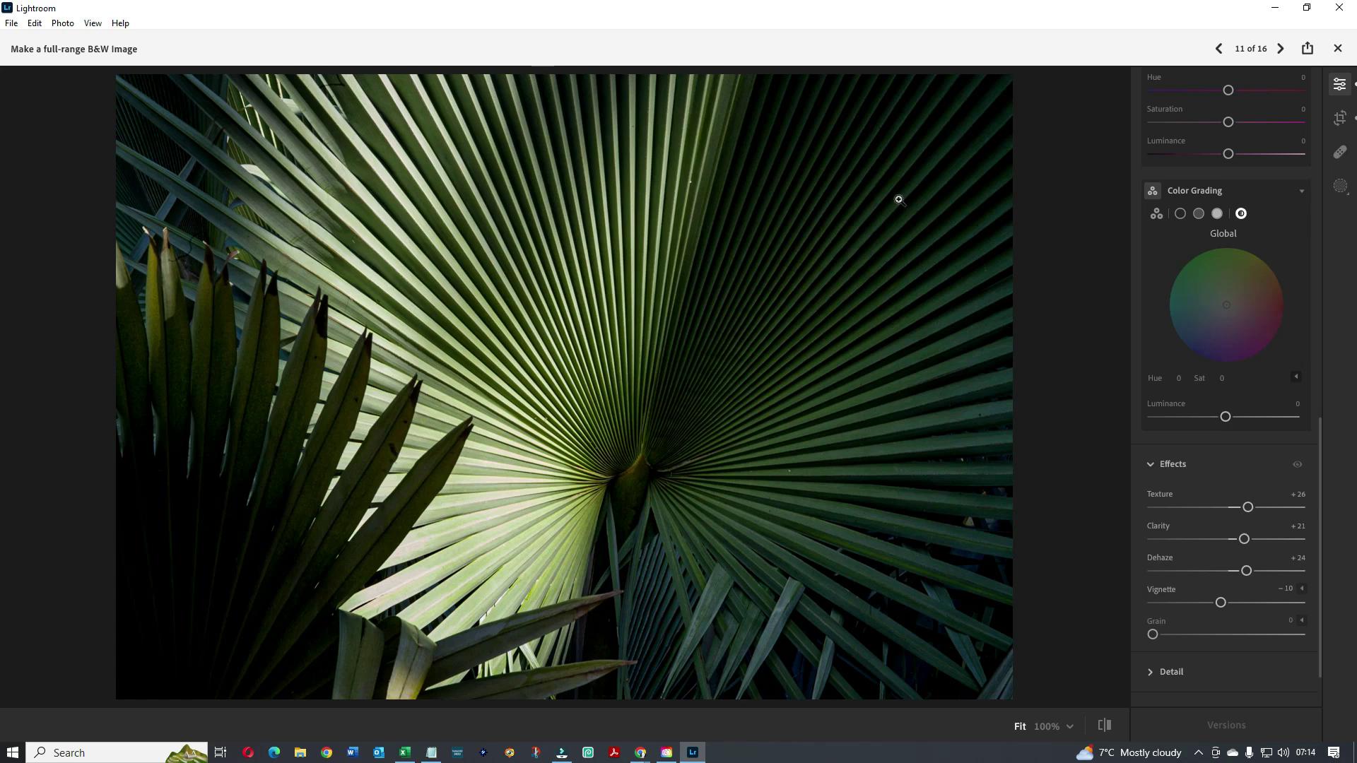
{"action": "left_click", "coordinate": [872, 176]}
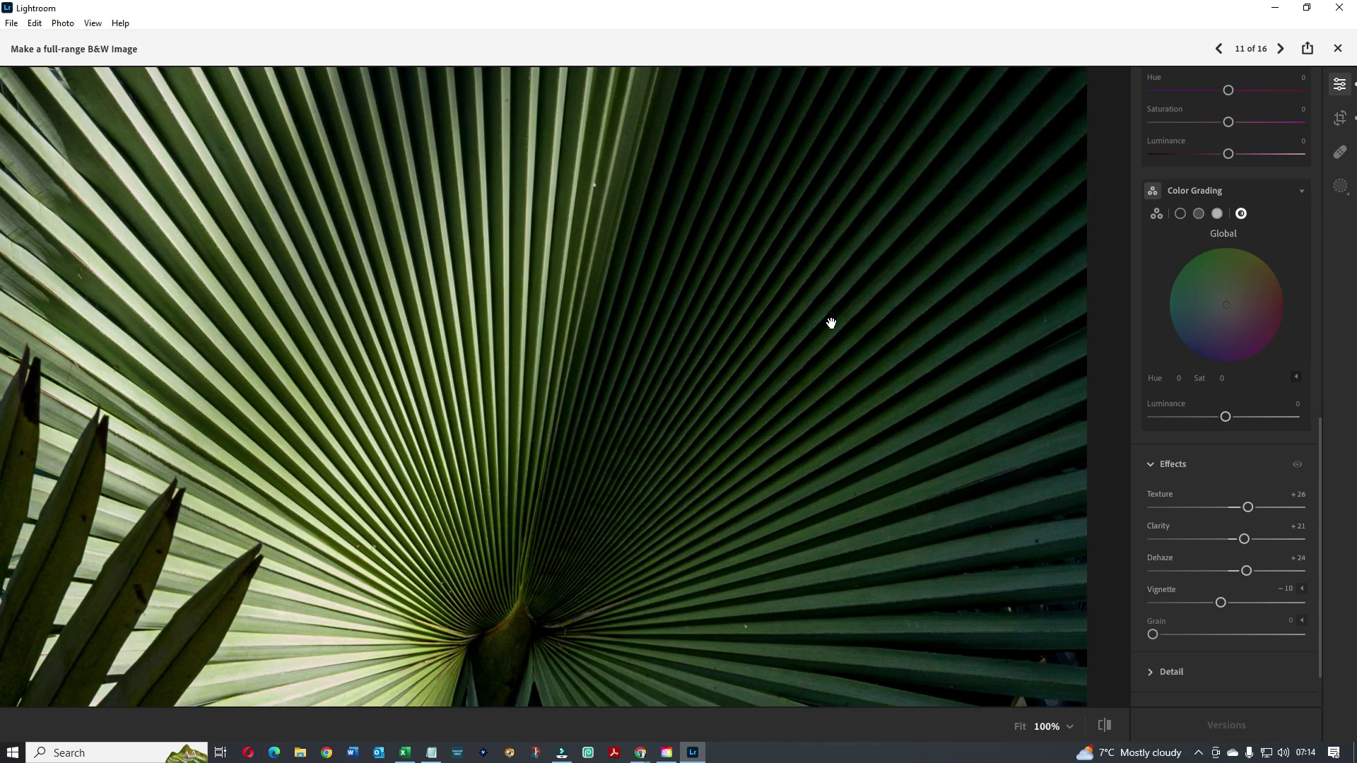
{"action": "scroll", "coordinate": [830, 321], "scroll_direction": "down", "scroll_amount": 5}
{"action": "scroll", "coordinate": [703, 297], "scroll_direction": "up", "scroll_amount": 4}
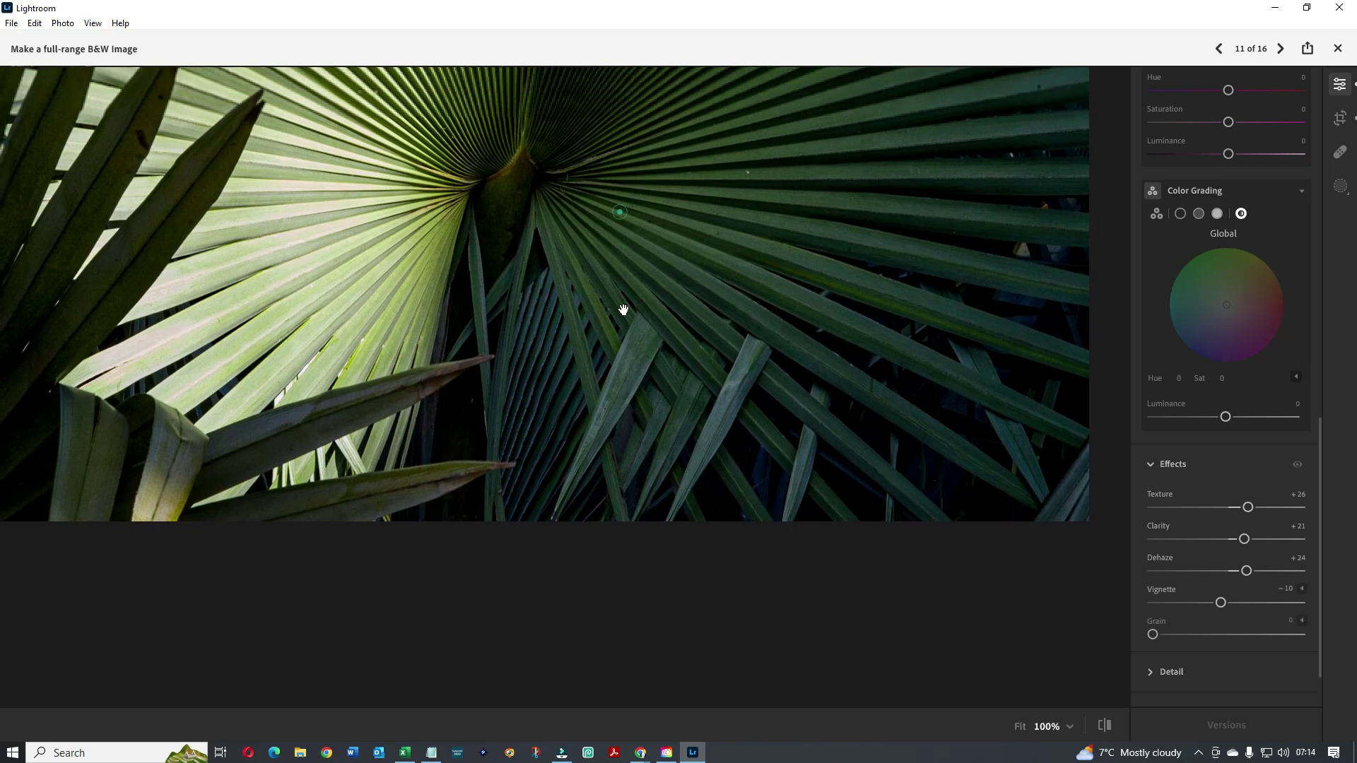
{"action": "left_click_drag", "start_coordinate": [623, 310], "coordinate": [739, 530]}
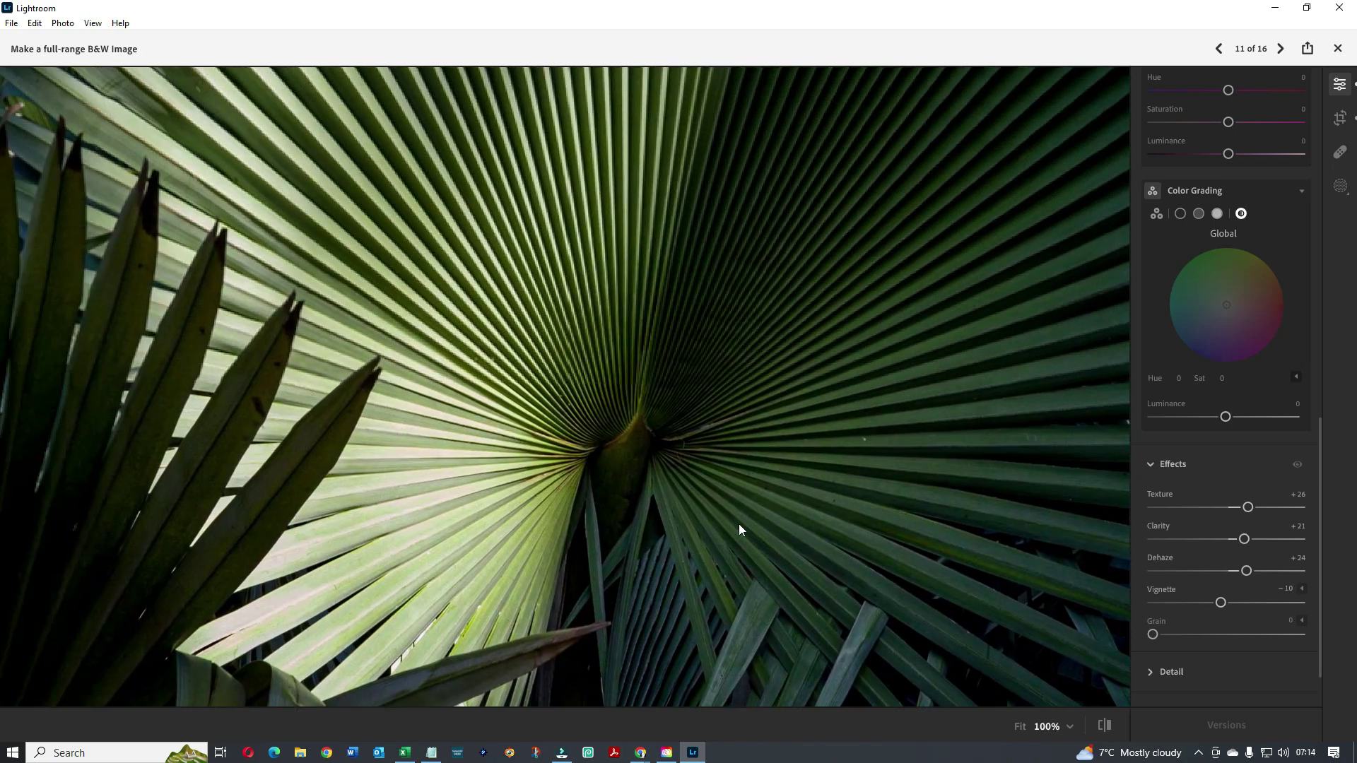
{"action": "scroll", "coordinate": [702, 429], "scroll_direction": "down", "scroll_amount": 2}
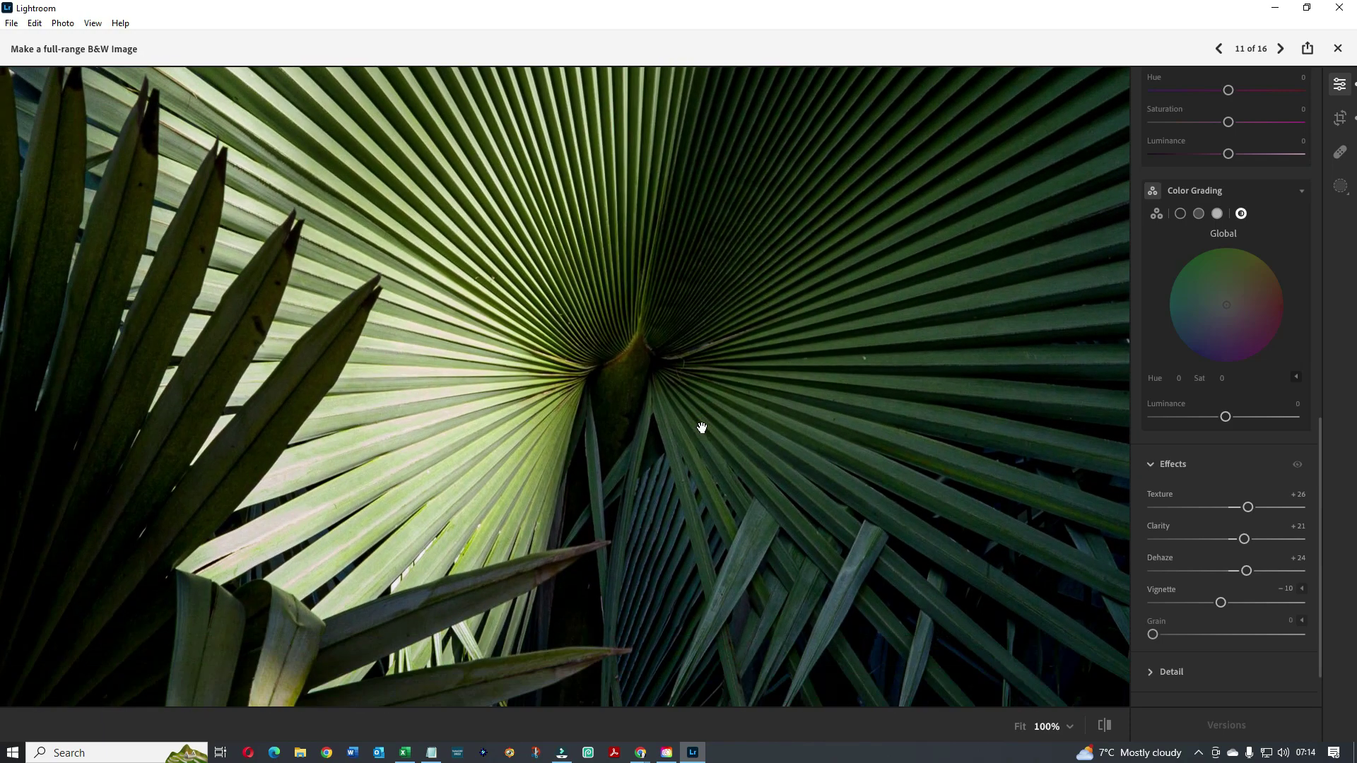
{"action": "scroll", "coordinate": [701, 427], "scroll_direction": "up", "scroll_amount": 10}
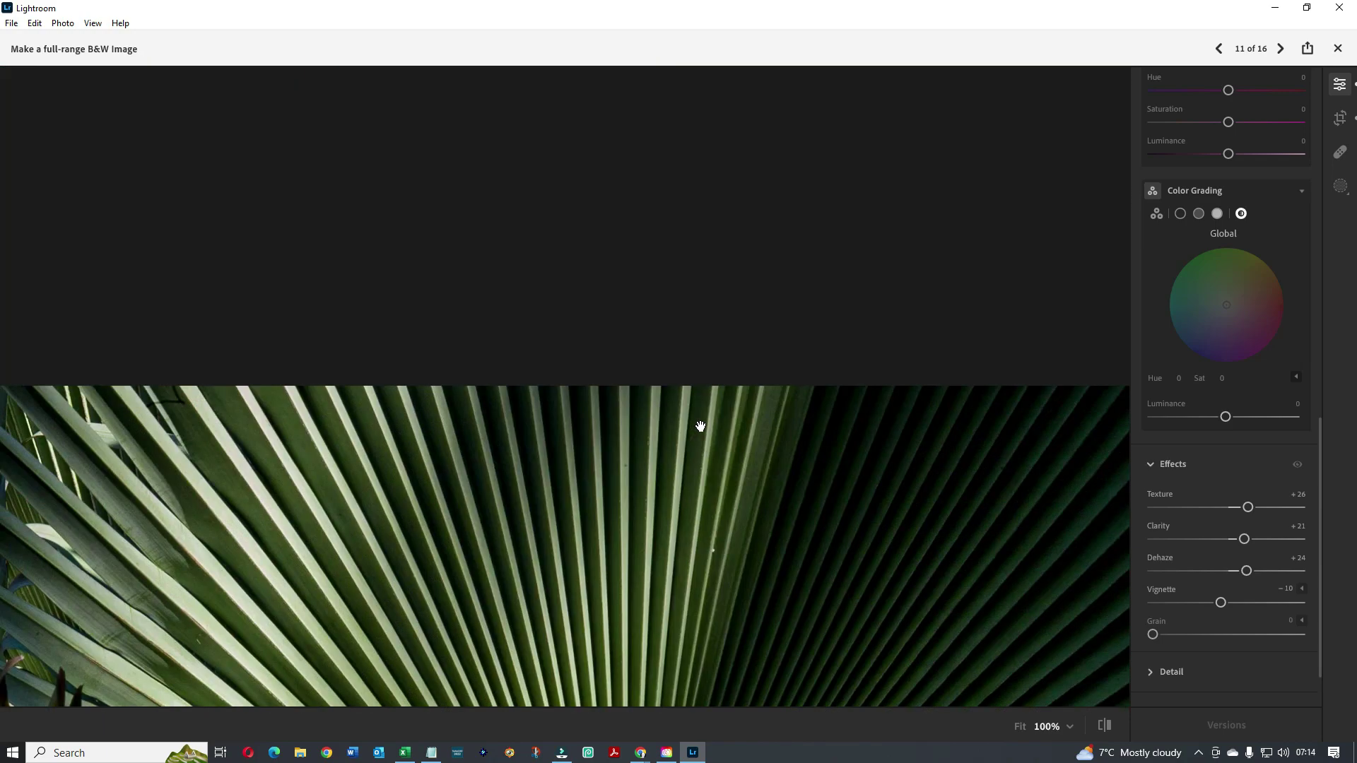
{"action": "scroll", "coordinate": [701, 427], "scroll_direction": "down", "scroll_amount": 10}
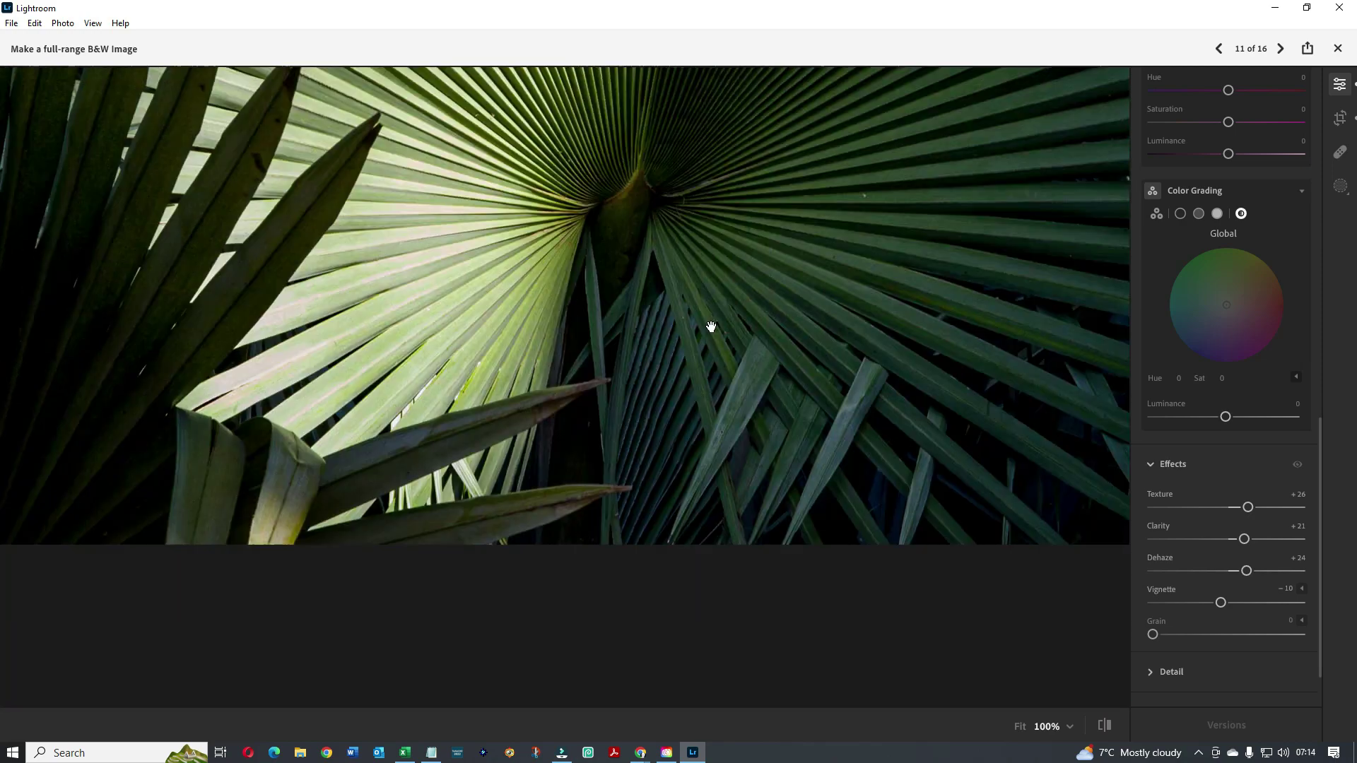
{"action": "left_click_drag", "start_coordinate": [711, 327], "coordinate": [707, 436]}
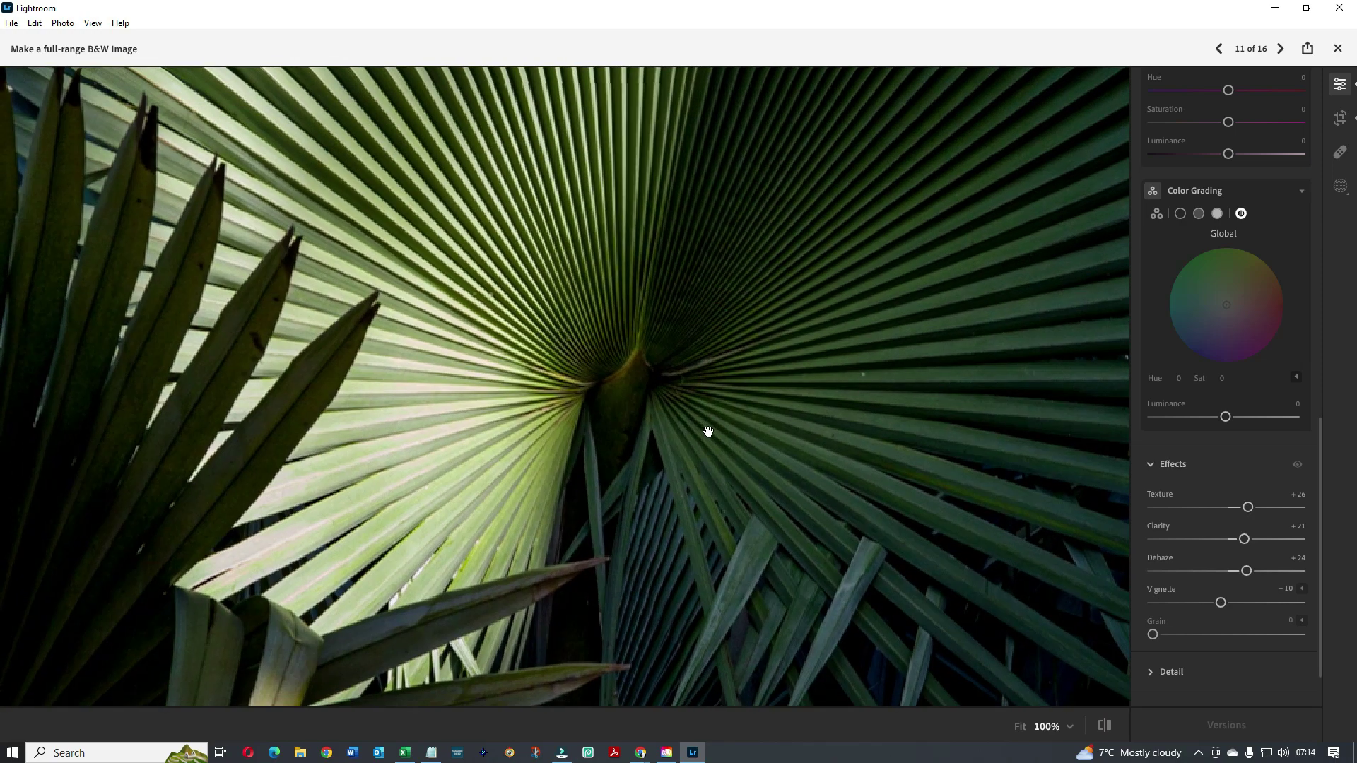
{"action": "scroll", "coordinate": [1223, 424], "scroll_direction": "down", "scroll_amount": 2}
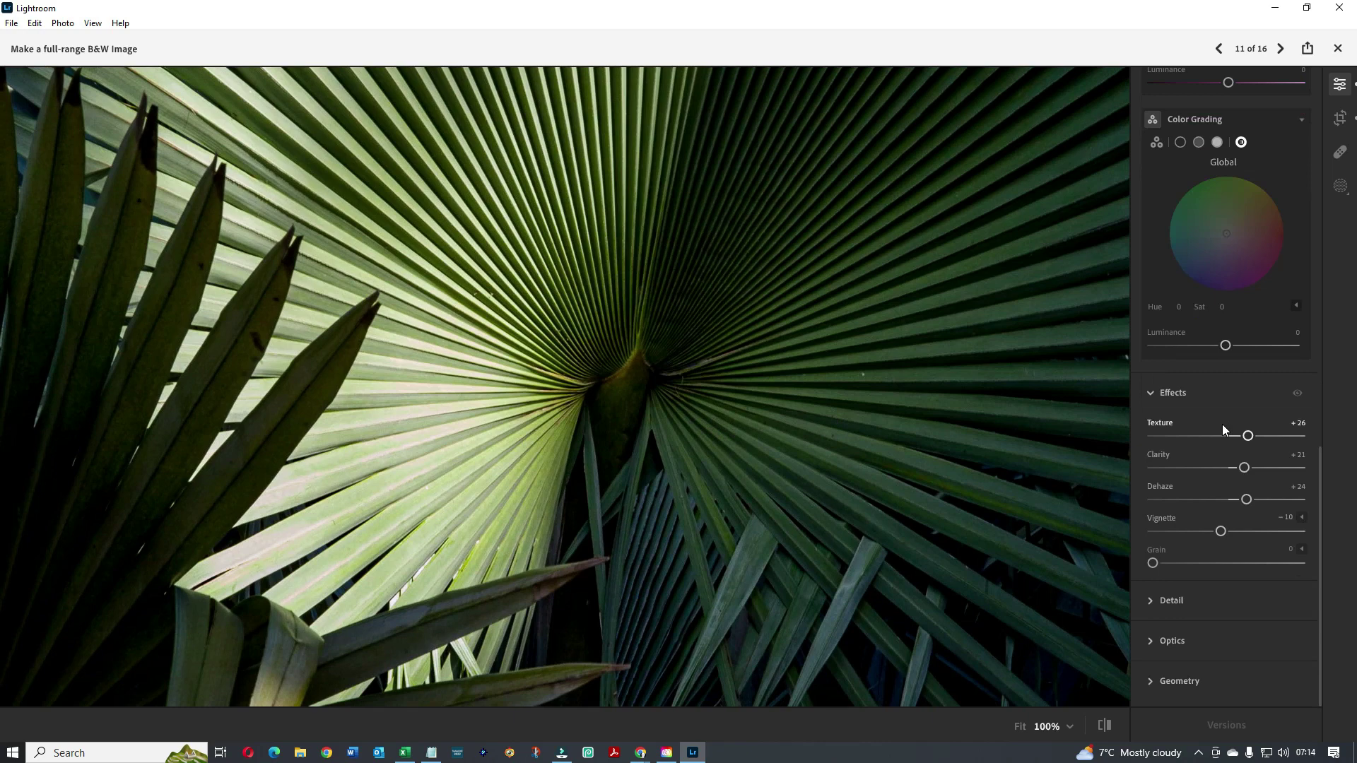
{"action": "scroll", "coordinate": [1223, 424], "scroll_direction": "up", "scroll_amount": 5}
{"action": "scroll", "coordinate": [1224, 396], "scroll_direction": "up", "scroll_amount": 2}
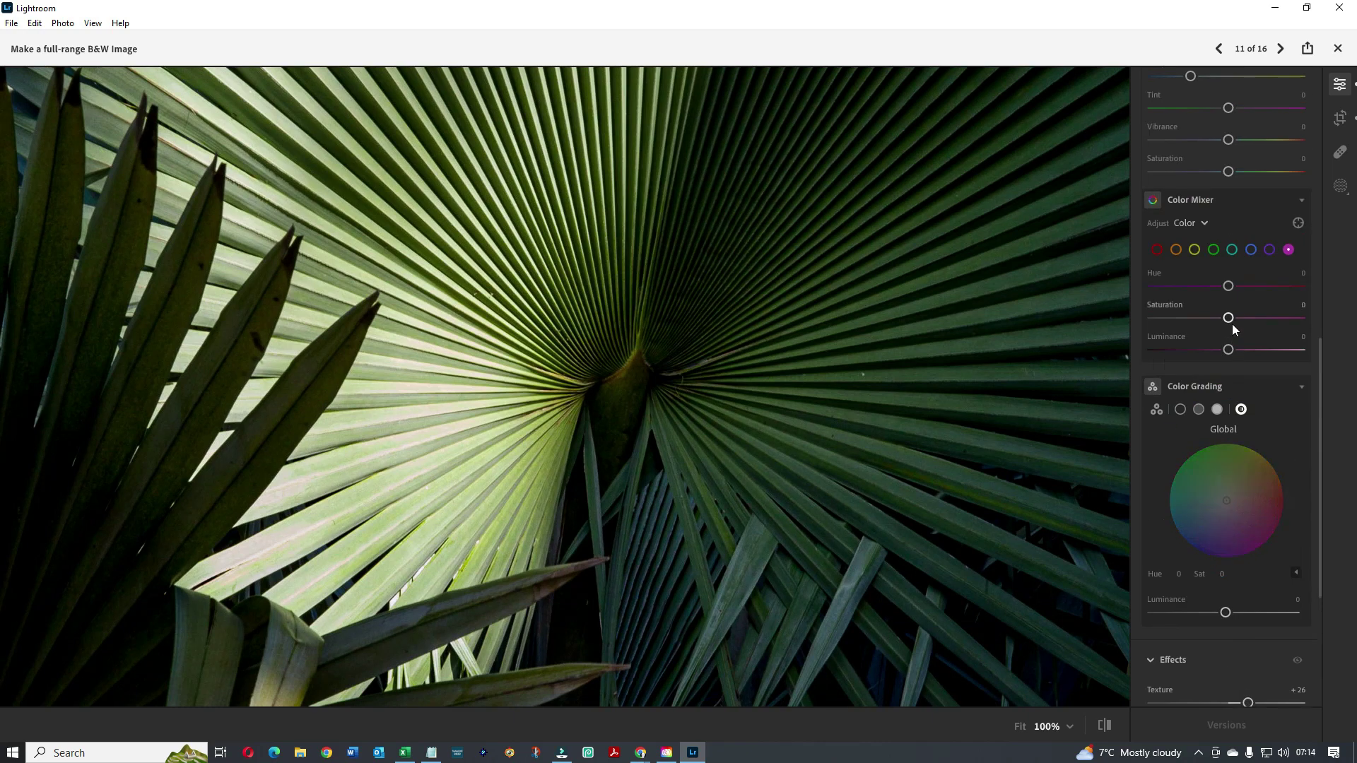
{"action": "scroll", "coordinate": [1233, 321], "scroll_direction": "up", "scroll_amount": 10}
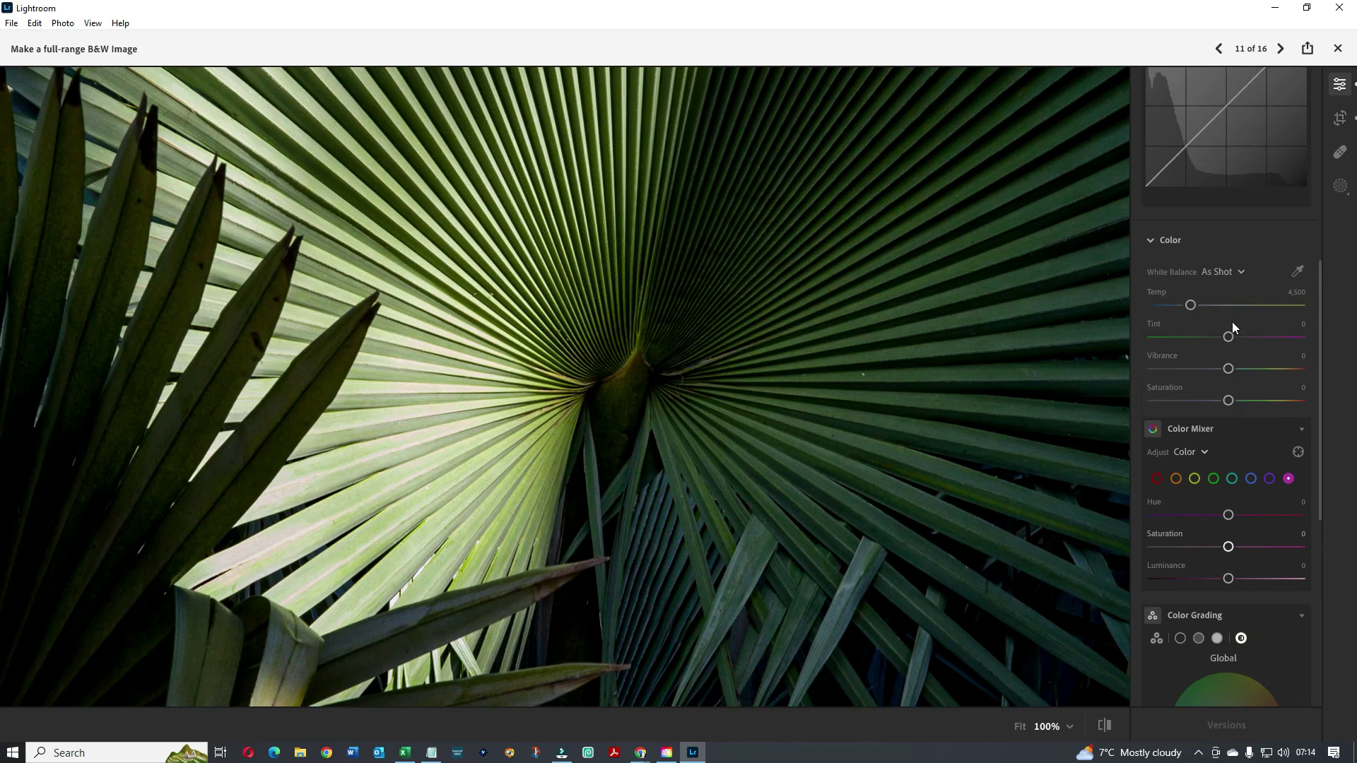
{"action": "scroll", "coordinate": [1233, 319], "scroll_direction": "up", "scroll_amount": 6}
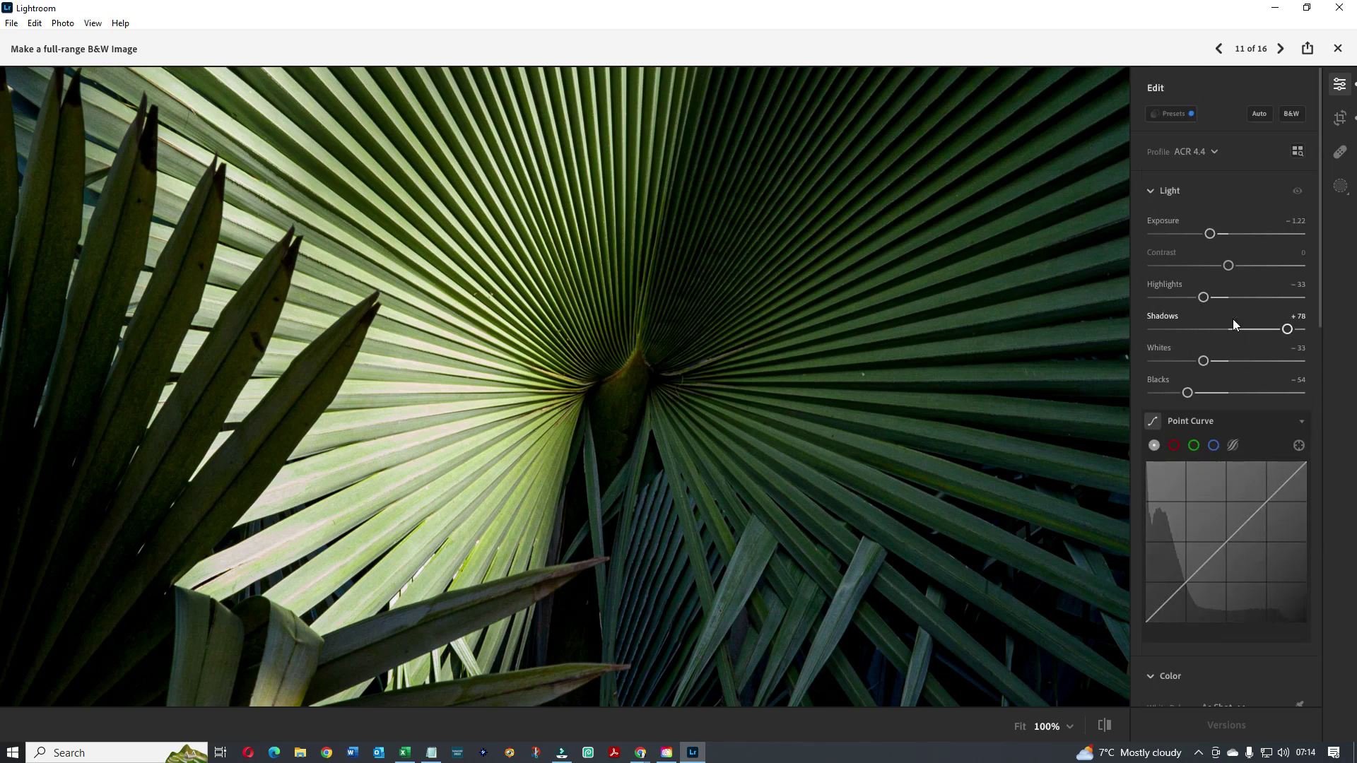
Advance the tutorial and raise Detail sharpening to 56.
{"action": "left_click", "coordinate": [1279, 48]}
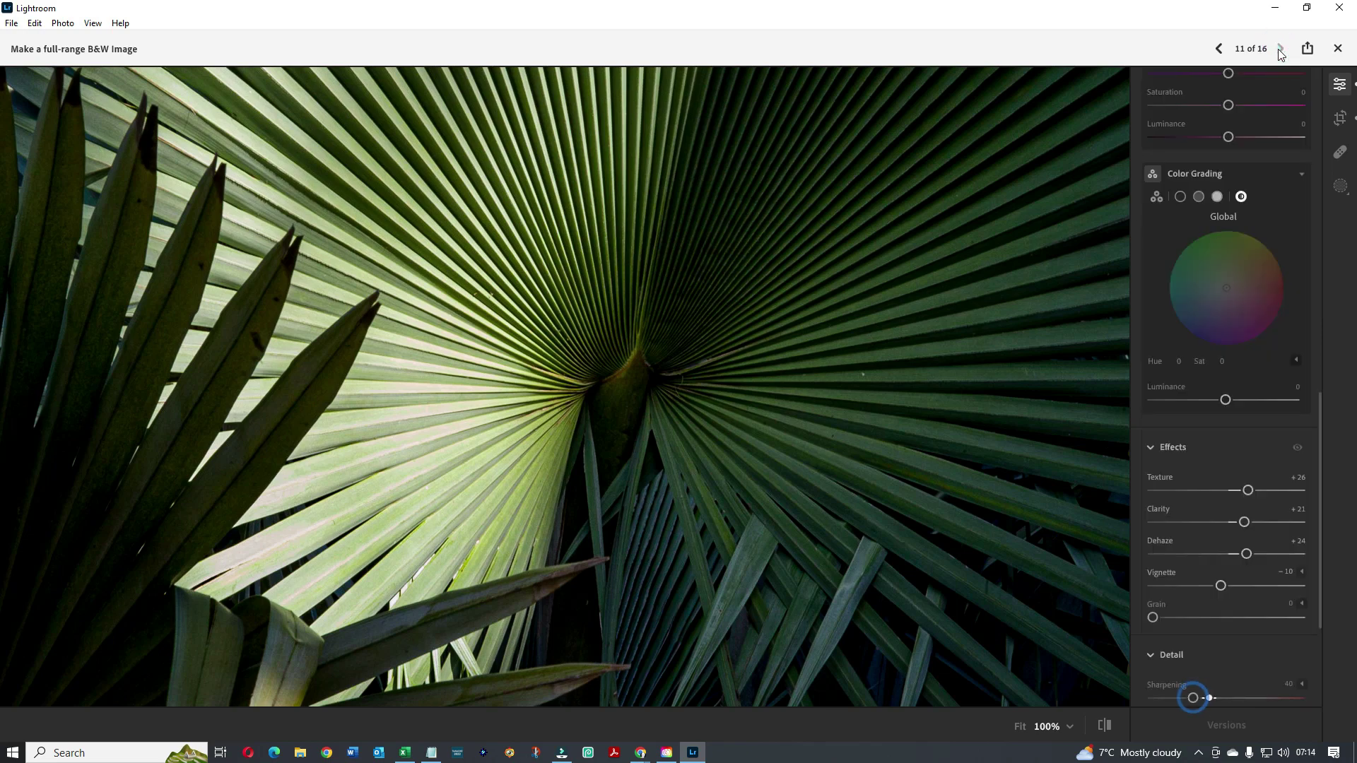
{"action": "scroll", "coordinate": [1238, 526], "scroll_direction": "down", "scroll_amount": 2}
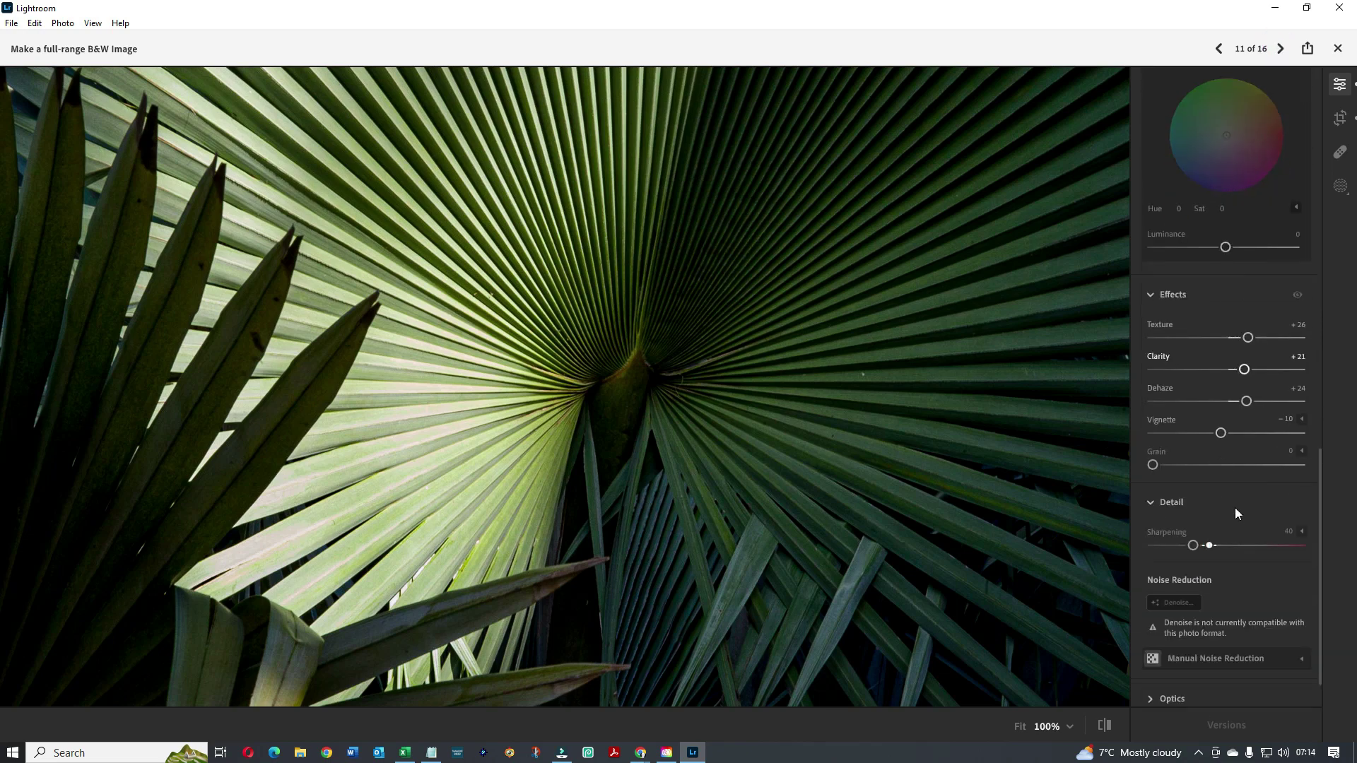
{"action": "left_click_drag", "start_coordinate": [1194, 546], "coordinate": [1211, 545]}
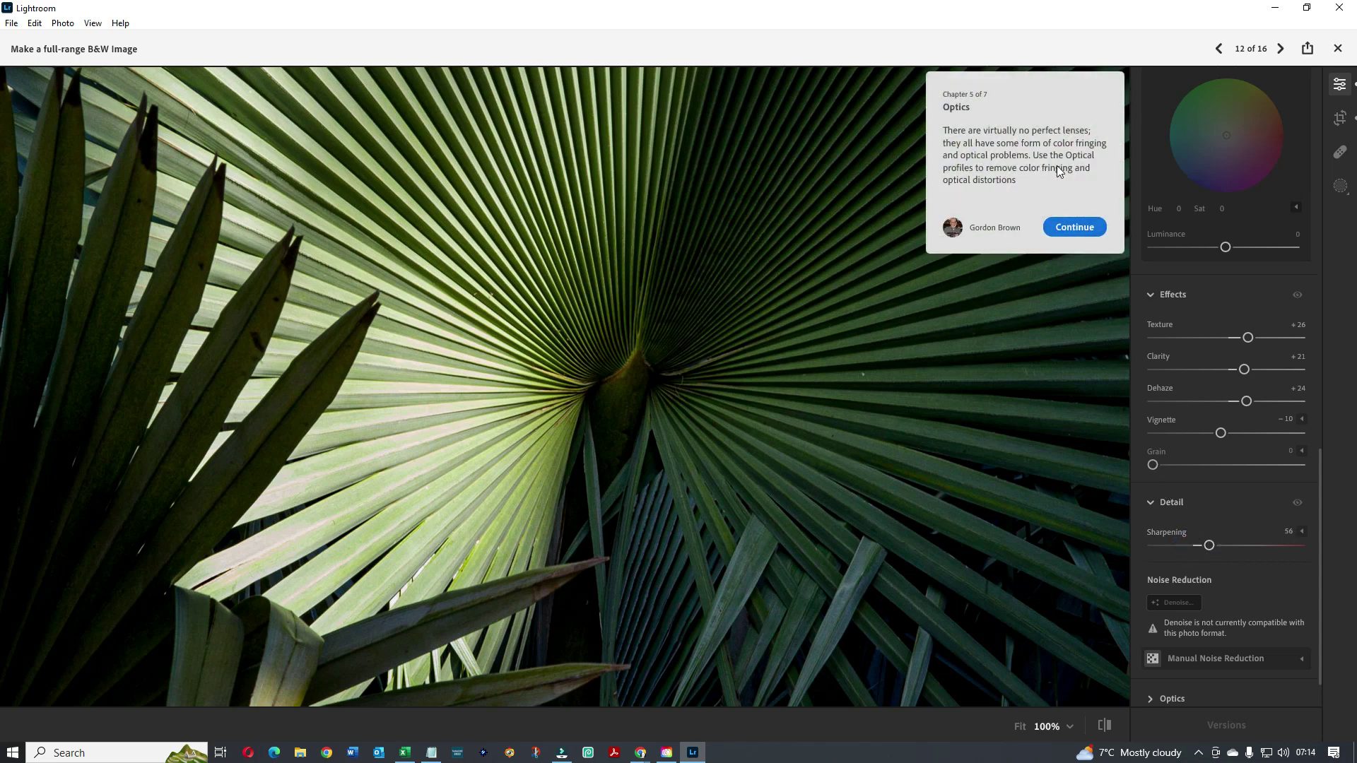
Continue past the Optics chapter card and close the tutorial.
{"action": "left_click", "coordinate": [1075, 228]}
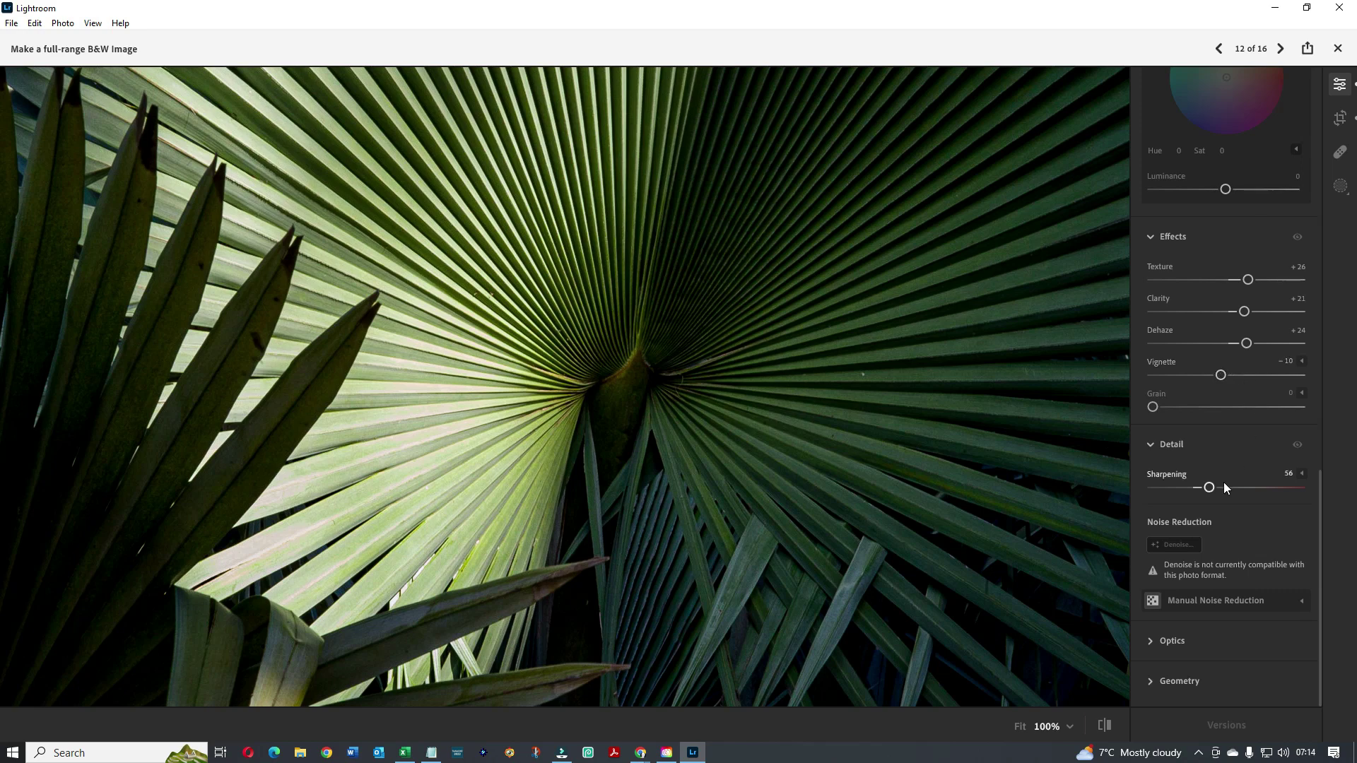
{"action": "scroll", "coordinate": [1224, 481], "scroll_direction": "up", "scroll_amount": 4}
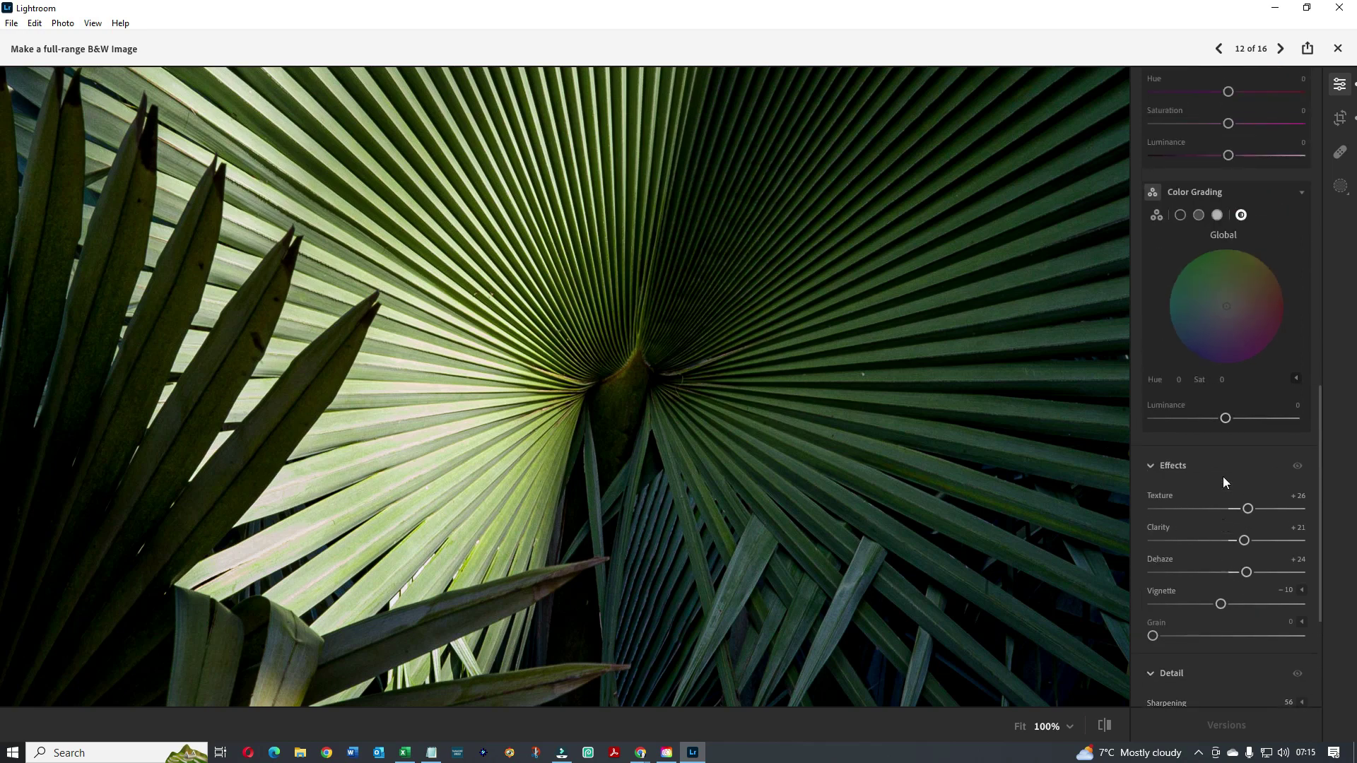
{"action": "scroll", "coordinate": [1225, 481], "scroll_direction": "up", "scroll_amount": 2}
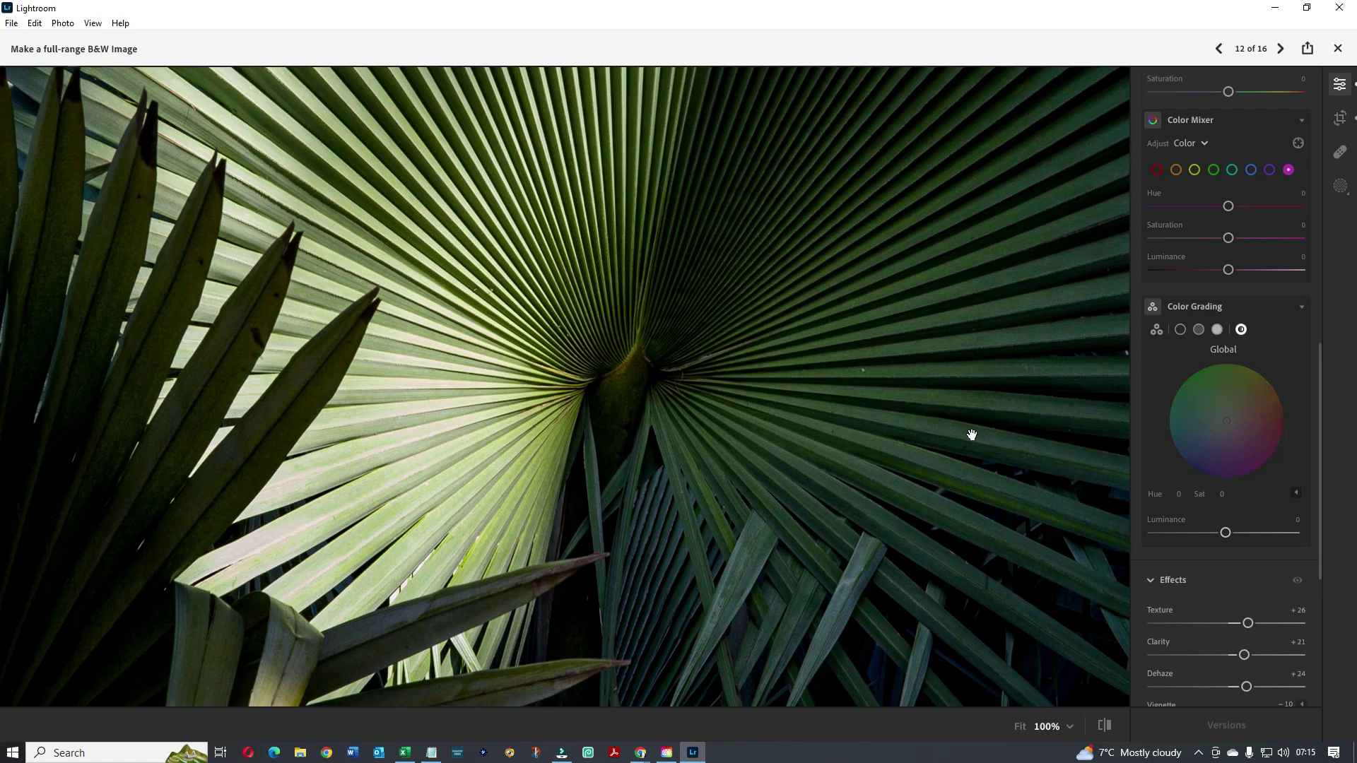
{"action": "left_click", "coordinate": [1335, 49]}
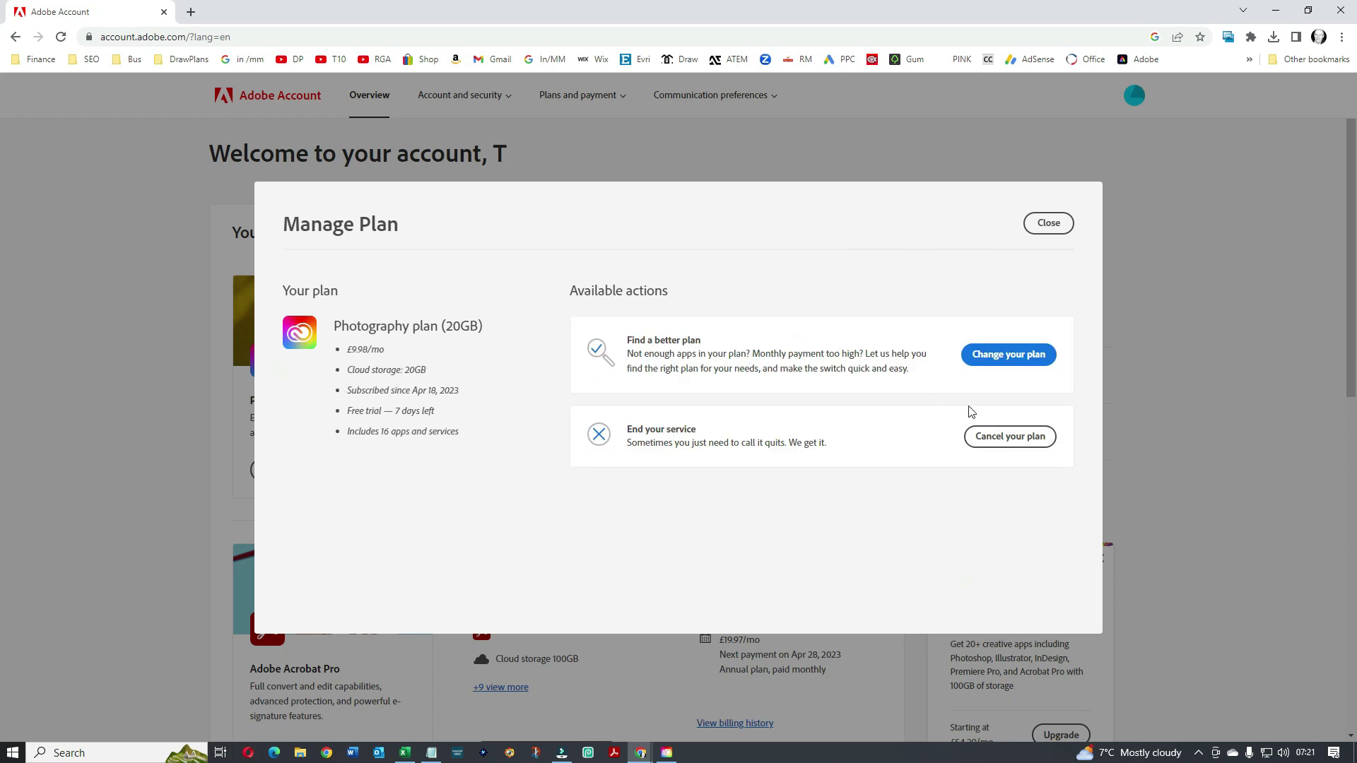
Start cancelling the Photography plan and verify identity with the account password.
{"action": "left_click", "coordinate": [1013, 437]}
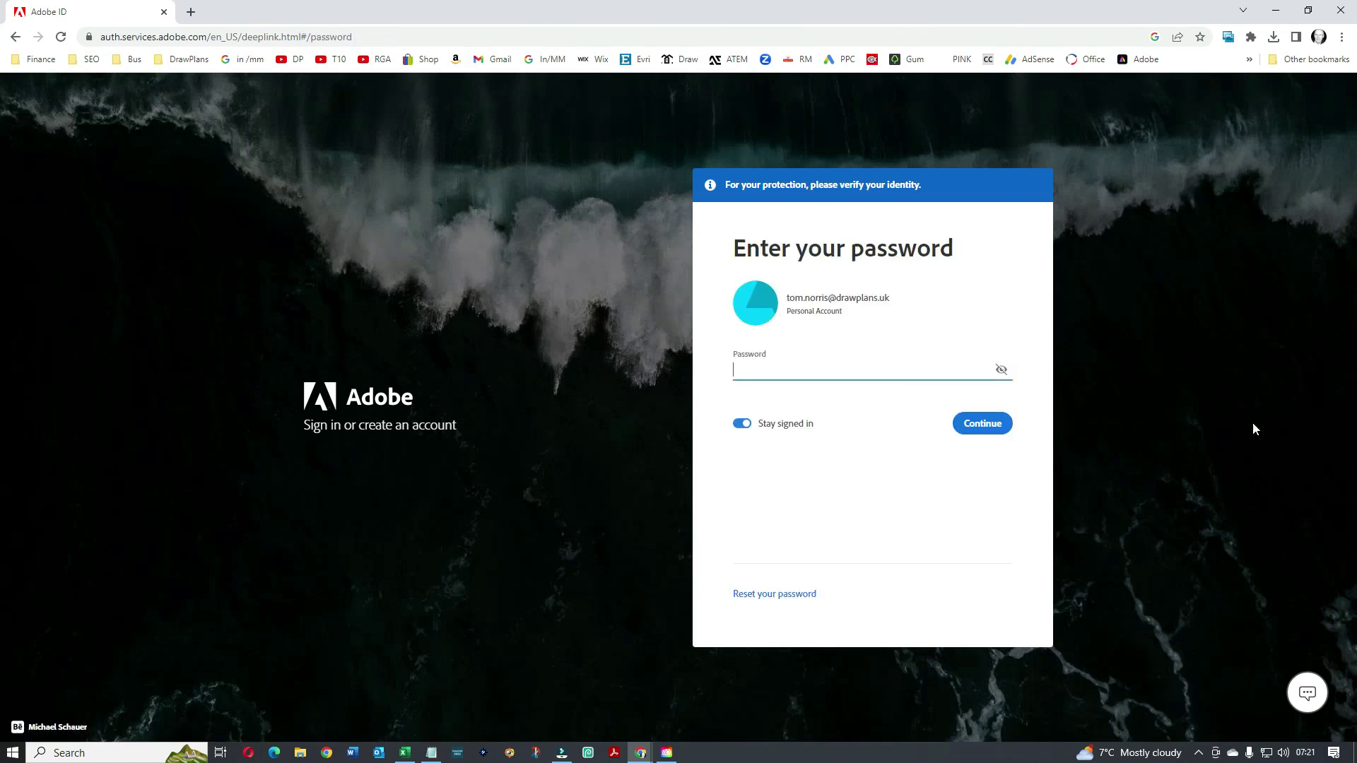
{"action": "left_click", "coordinate": [405, 753]}
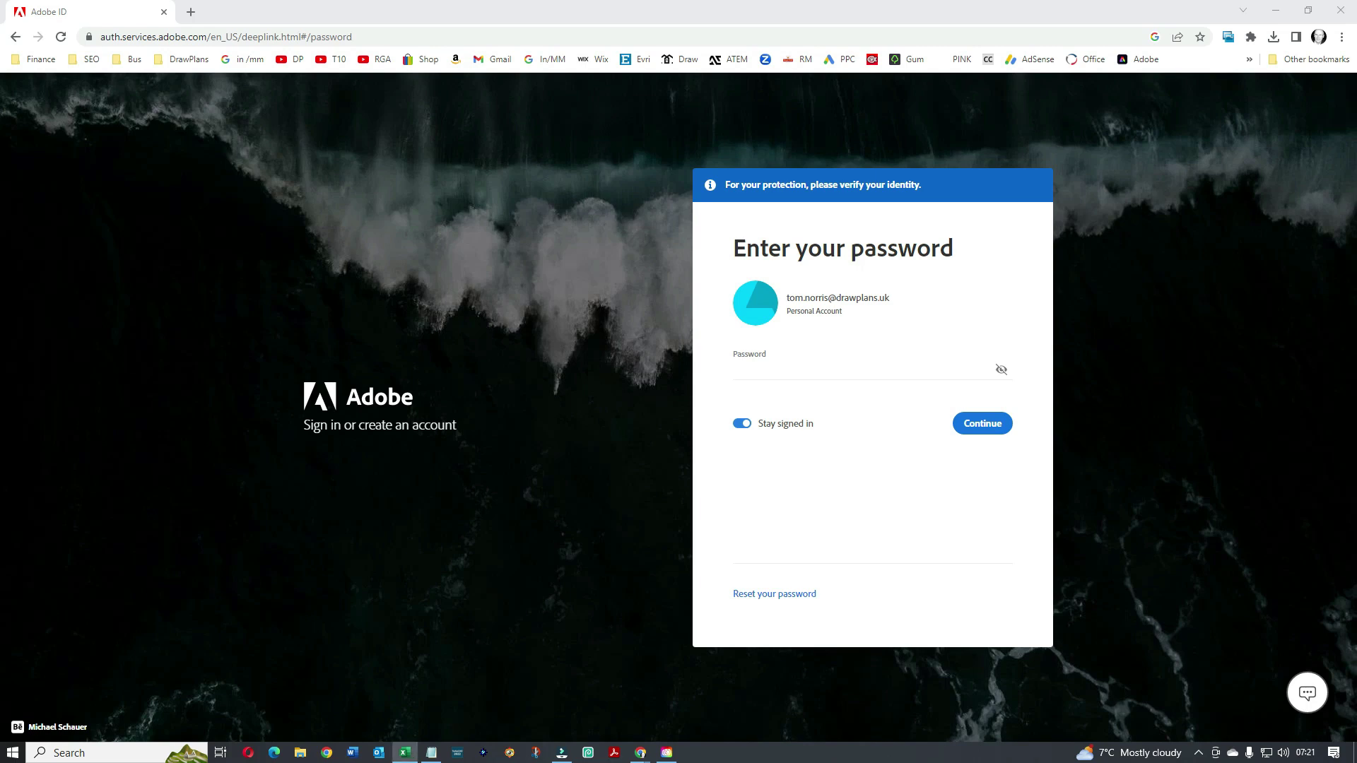
{"action": "key", "text": "ctrl+v"}
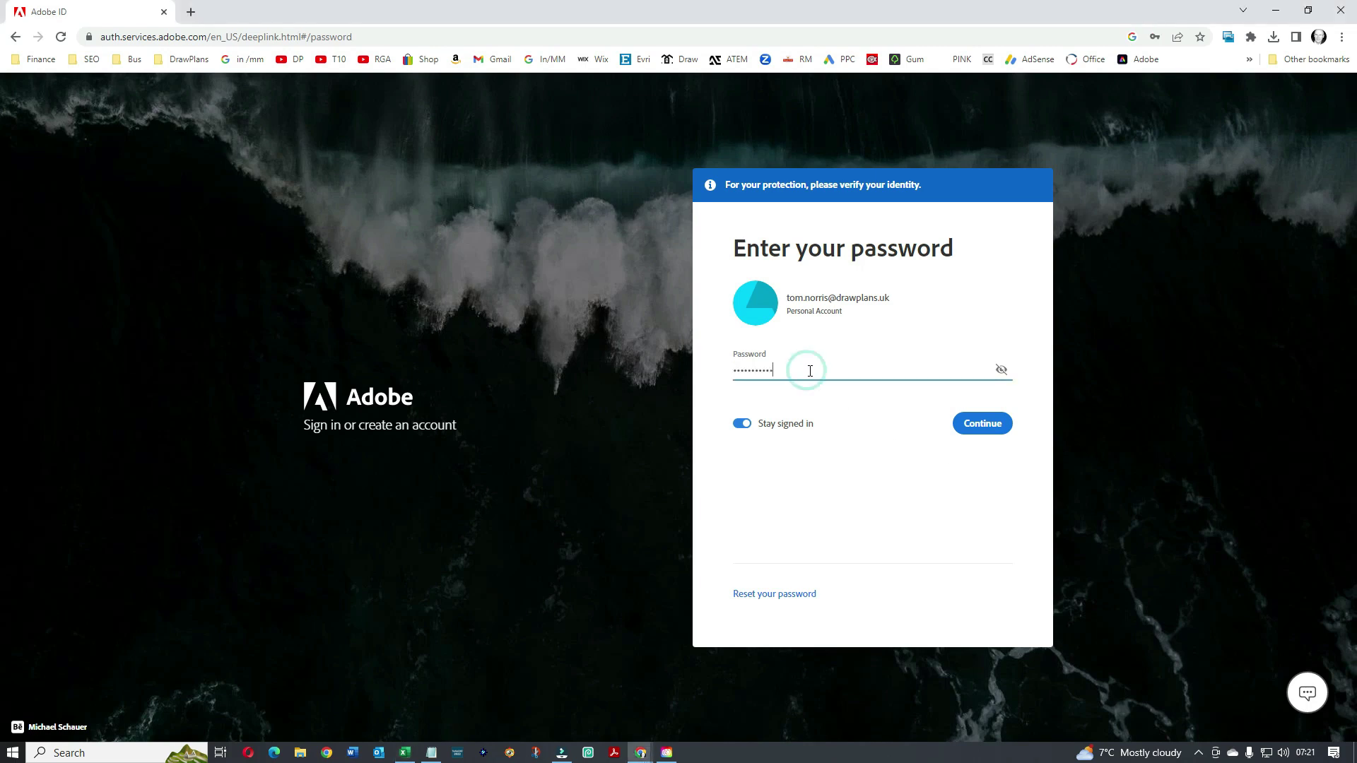
{"action": "left_click", "coordinate": [976, 424]}
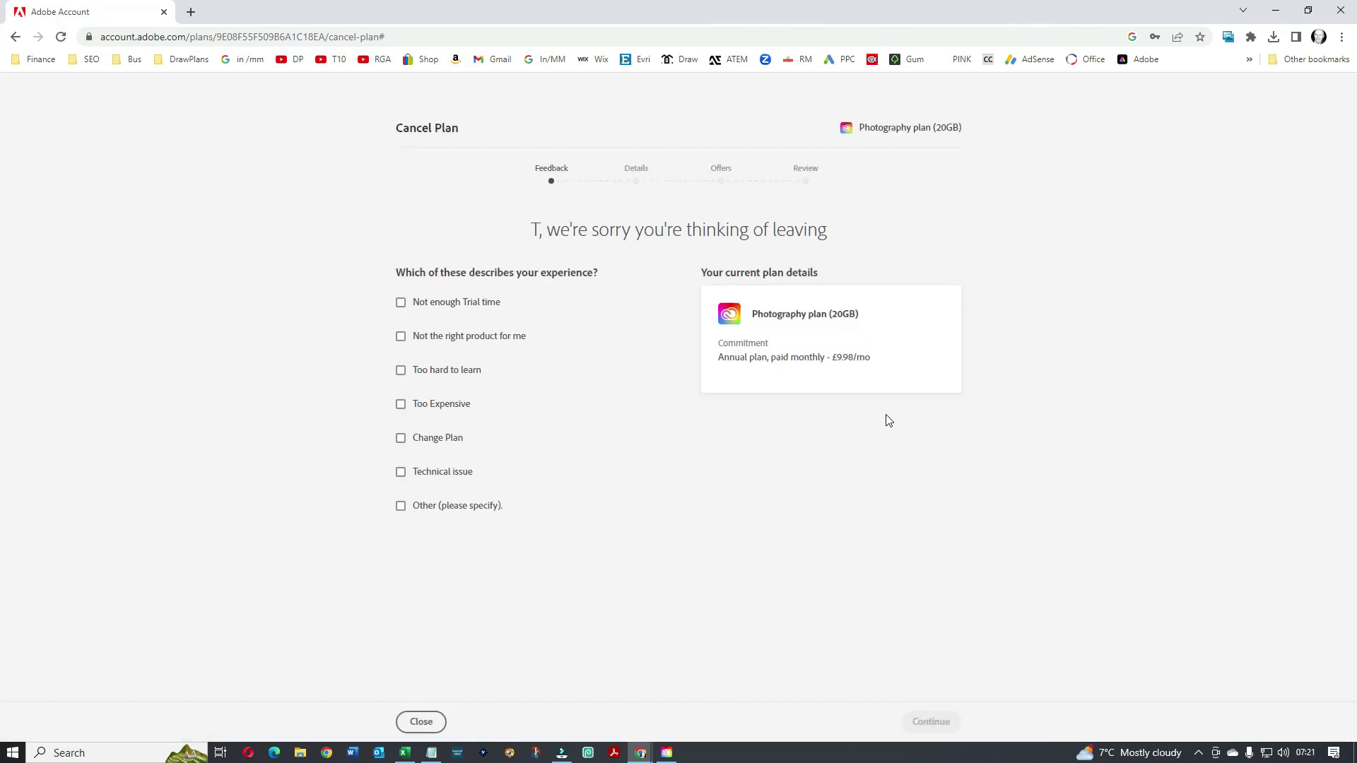
Give 'Not the right product for me' as the reason, declining the plan switch and retention offers.
{"action": "left_click", "coordinate": [401, 336]}
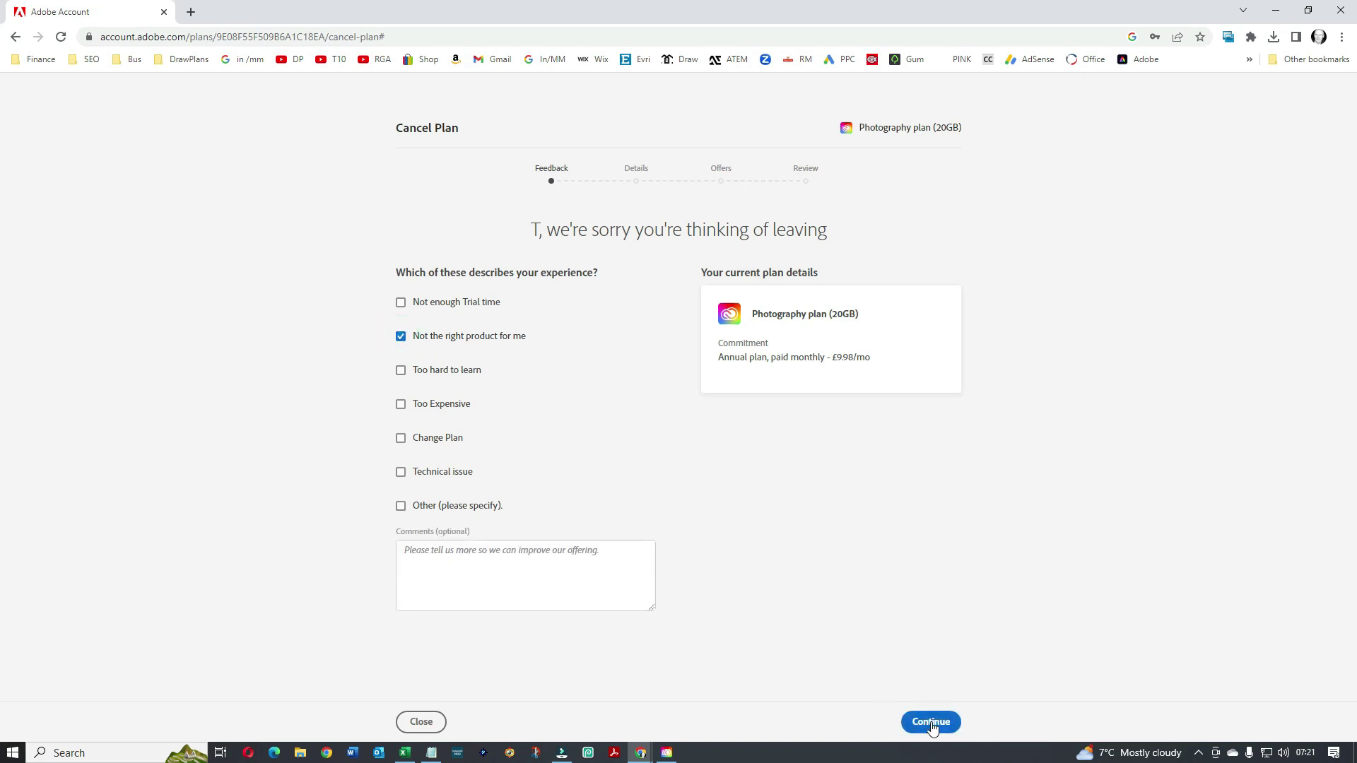
{"action": "left_click", "coordinate": [932, 722]}
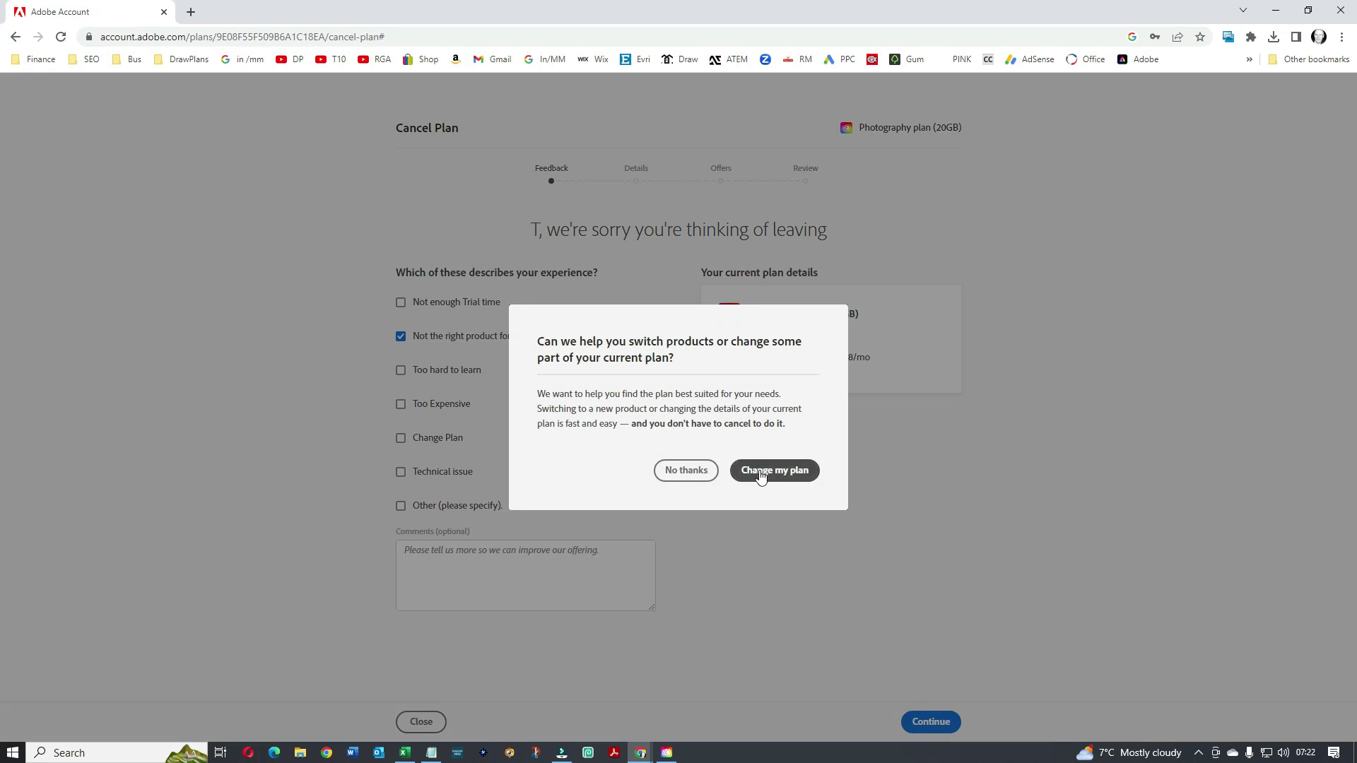
{"action": "left_click", "coordinate": [700, 472]}
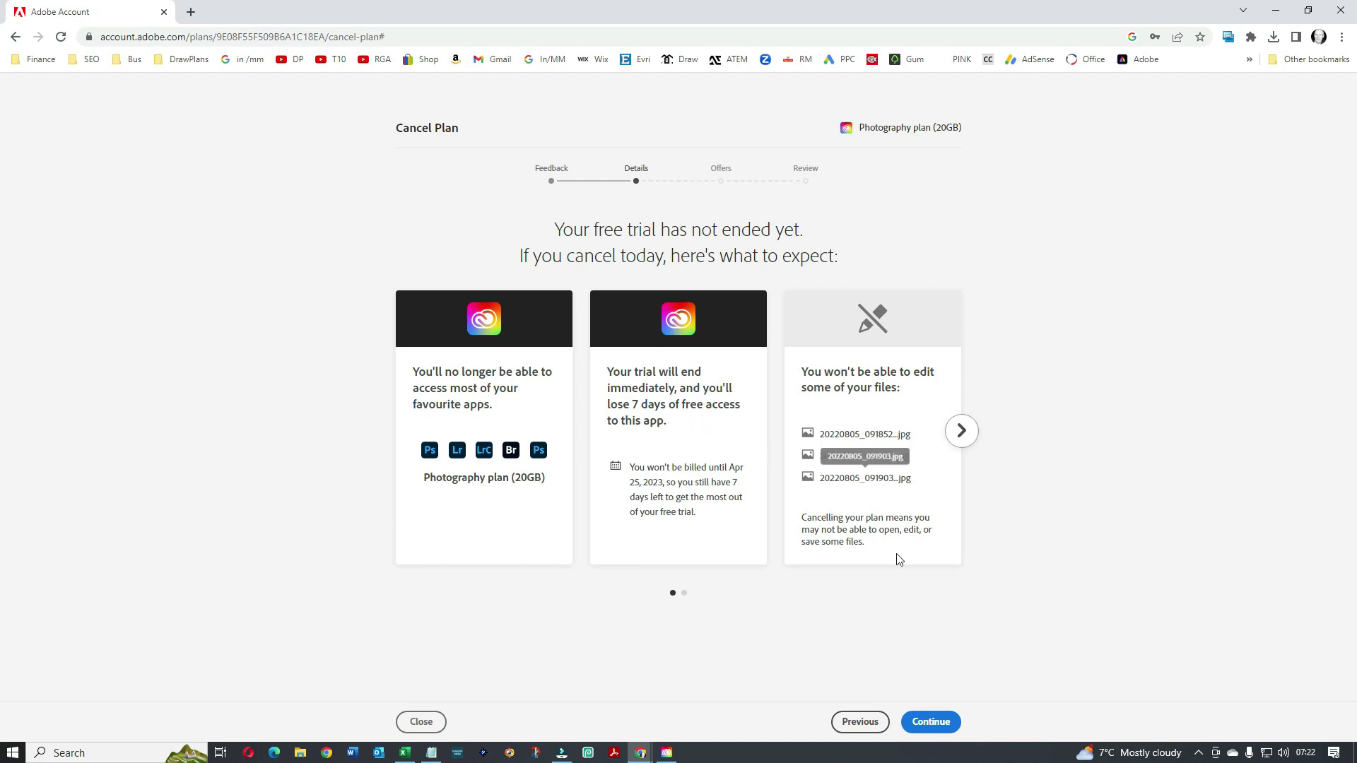
{"action": "left_click", "coordinate": [939, 715]}
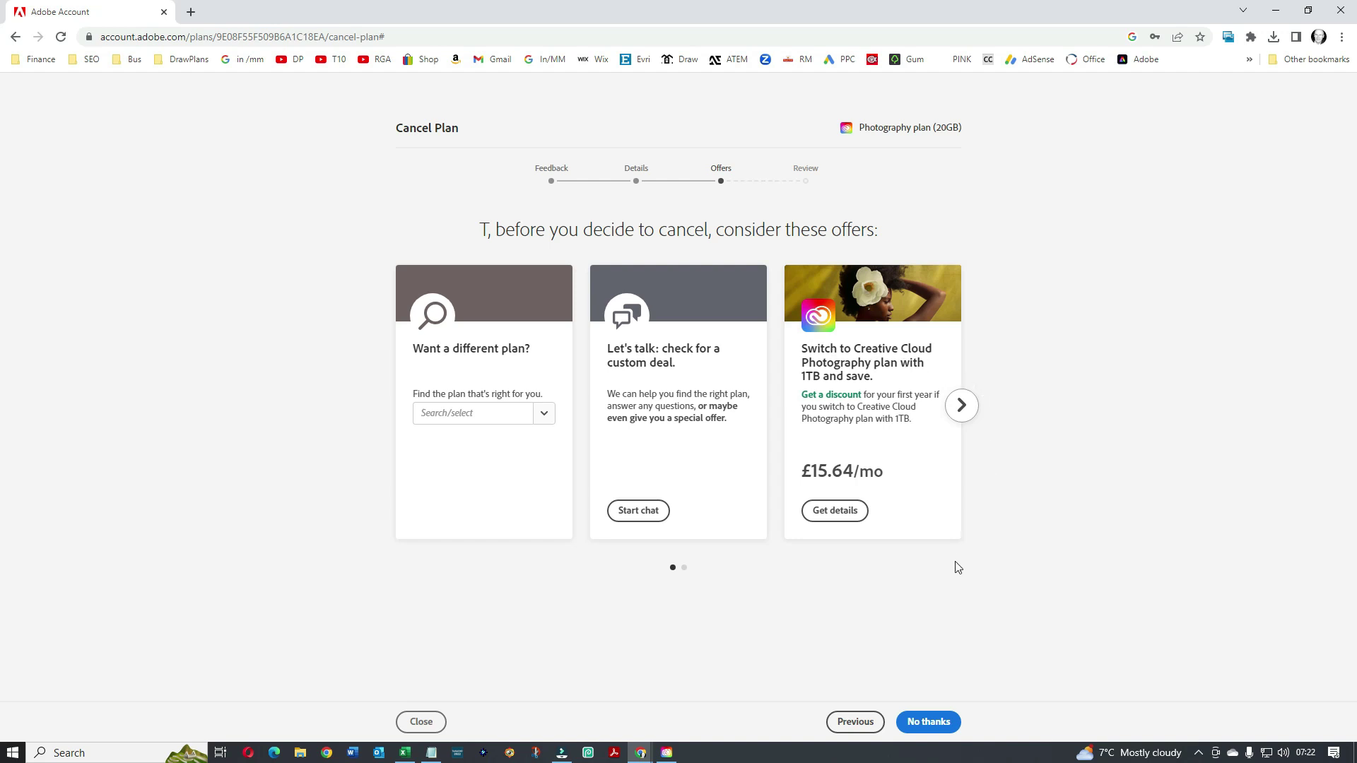
{"action": "left_click", "coordinate": [922, 722]}
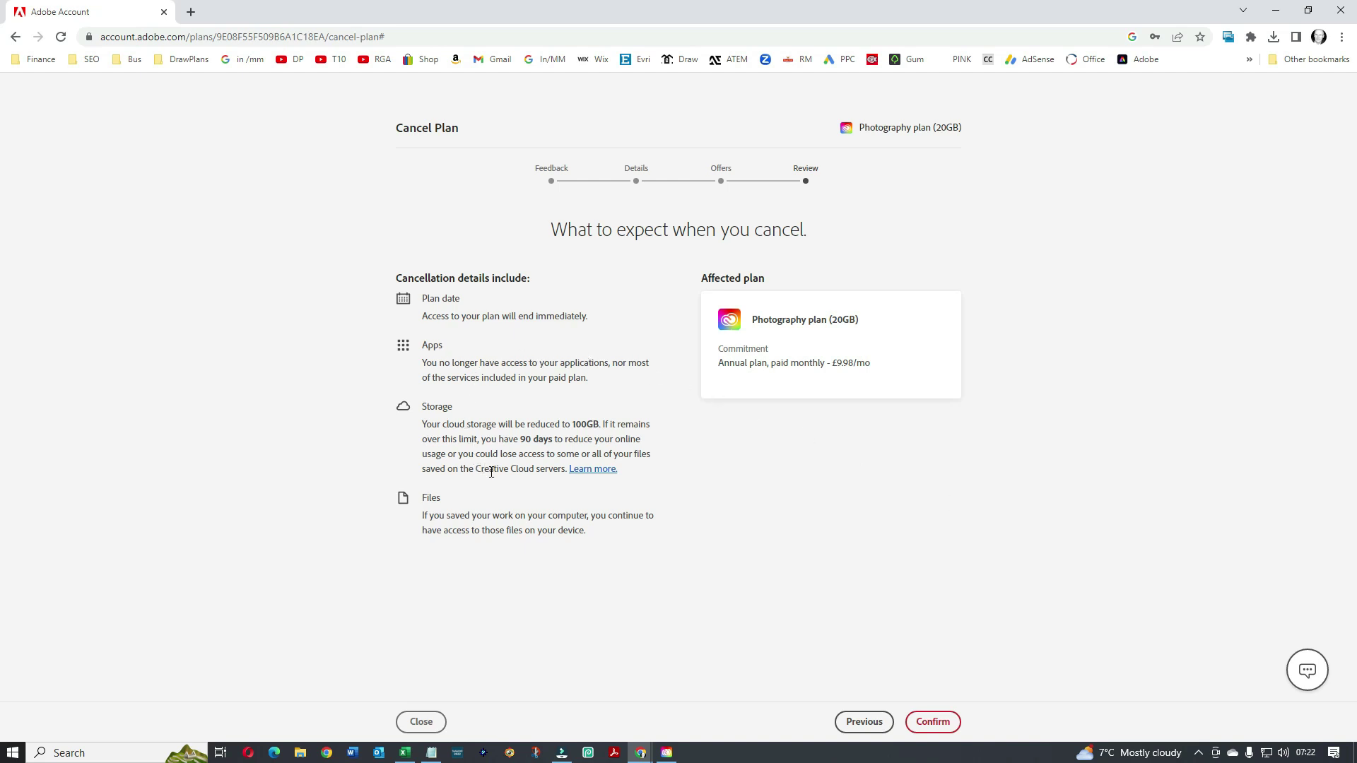
{"action": "left_click", "coordinate": [934, 722]}
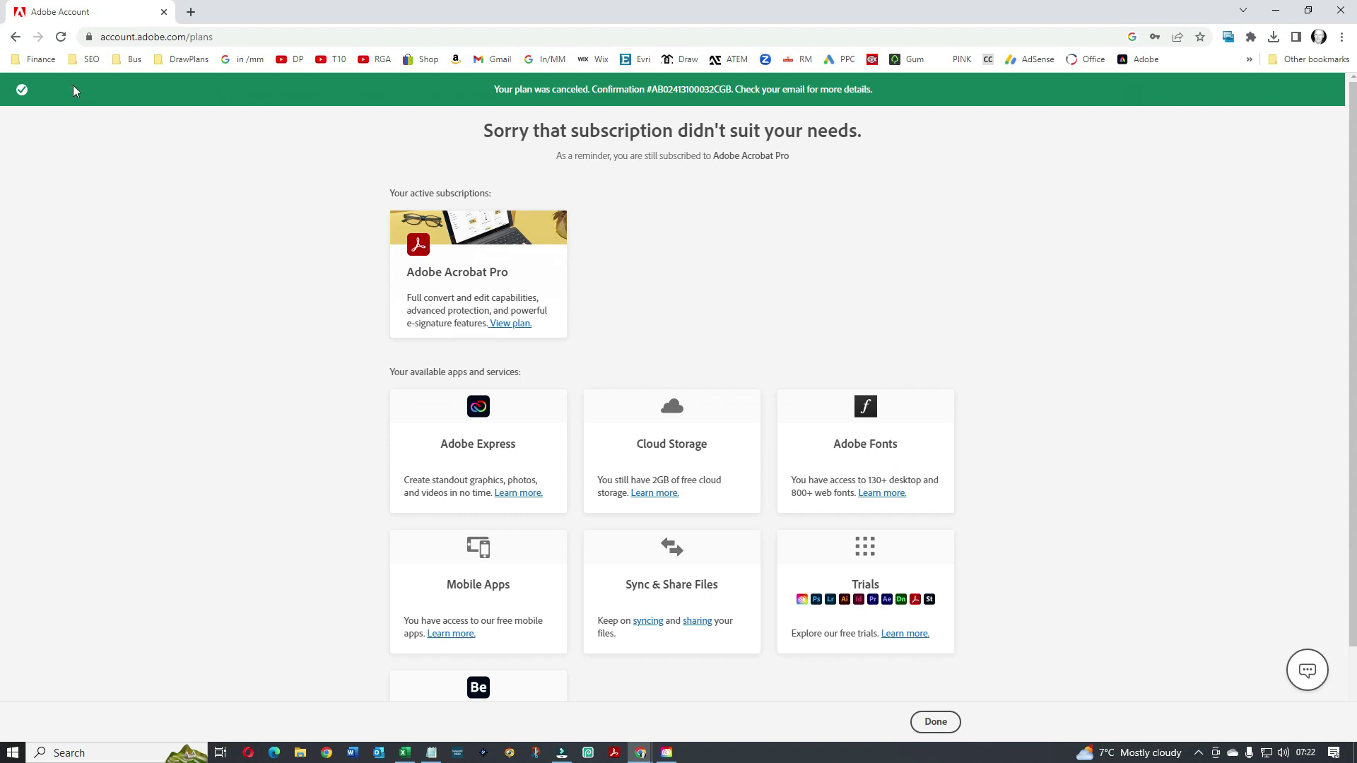
Finish the cancellation and return to Plans, now listing only Adobe Acrobat Pro.
{"action": "left_click", "coordinate": [22, 89]}
{"action": "scroll", "coordinate": [1087, 399], "scroll_direction": "down", "scroll_amount": 2}
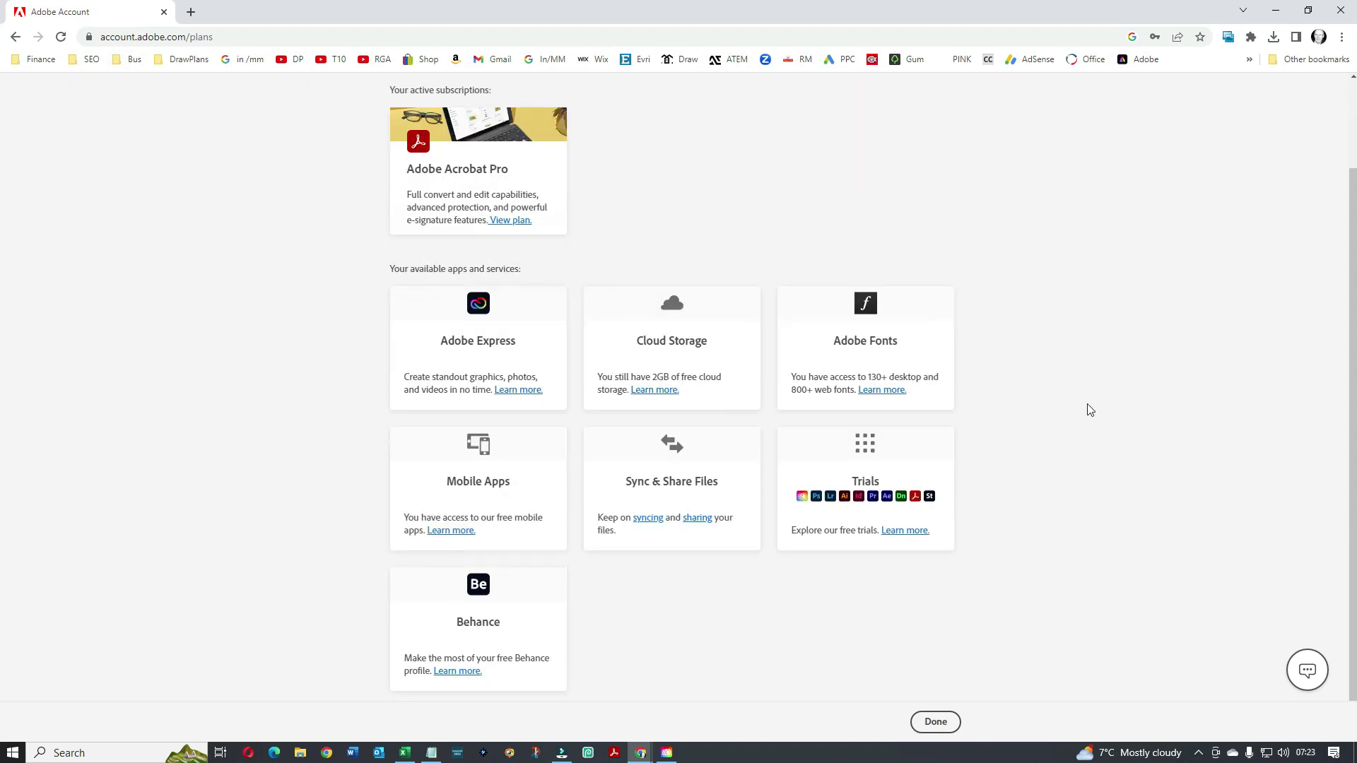
{"action": "left_click", "coordinate": [935, 722]}
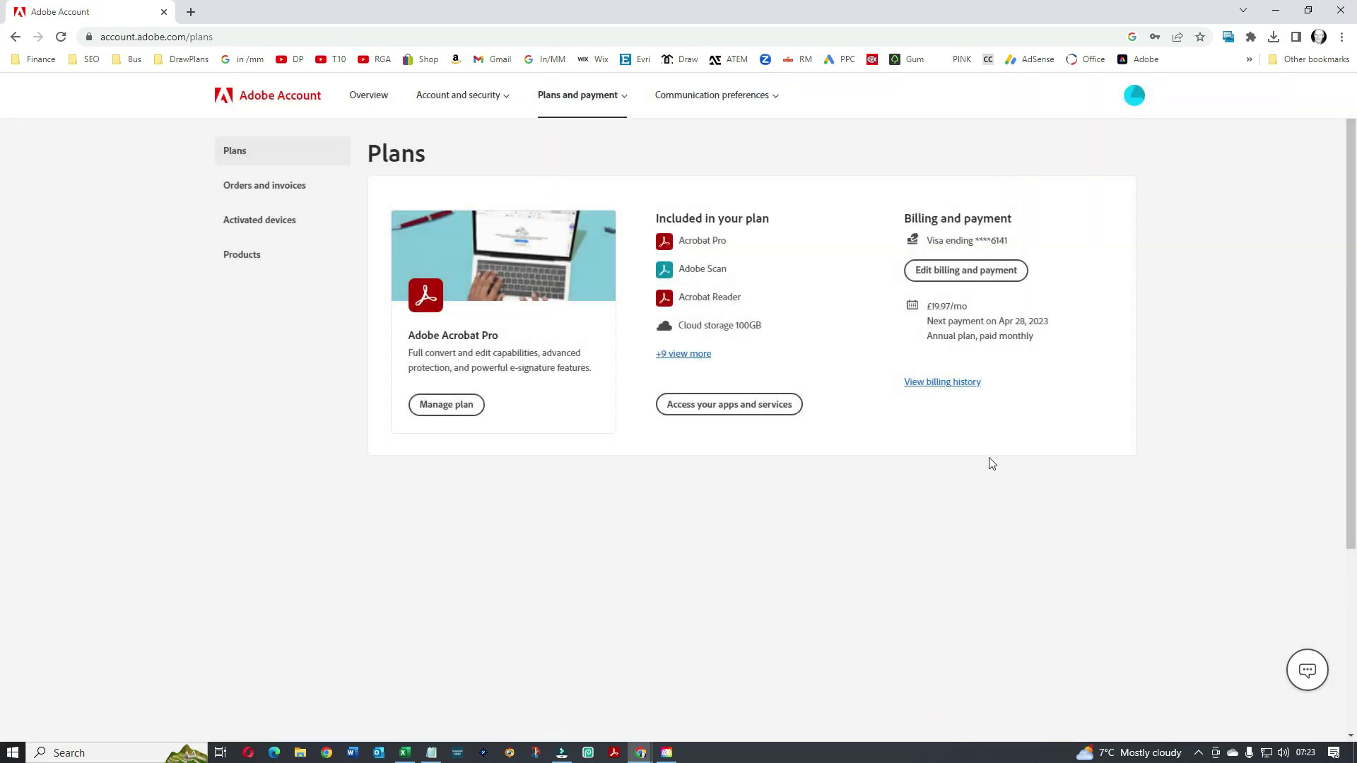